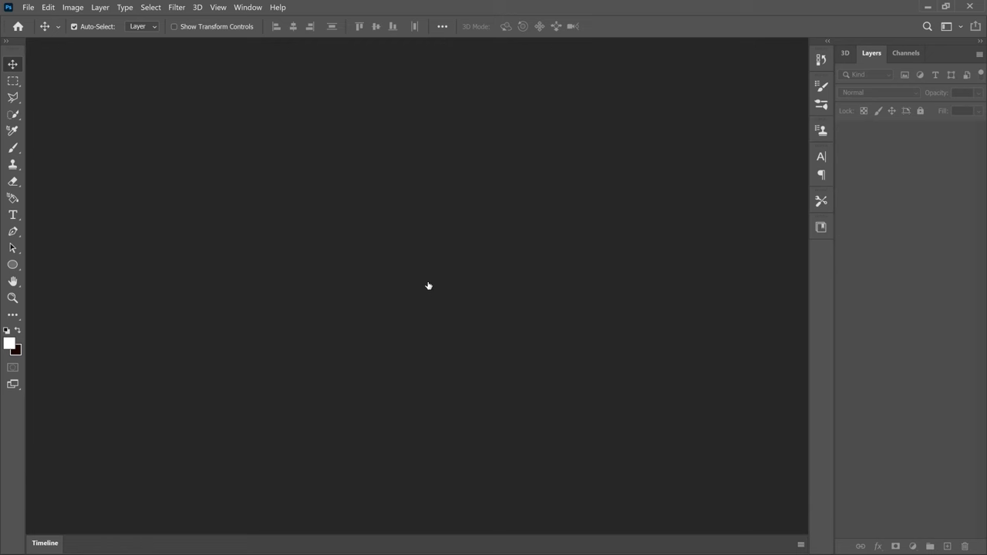
- Create a new 4 x 4 inch document at 300 pixels/inch in RGB Color with a white background
key("ctrl+n")
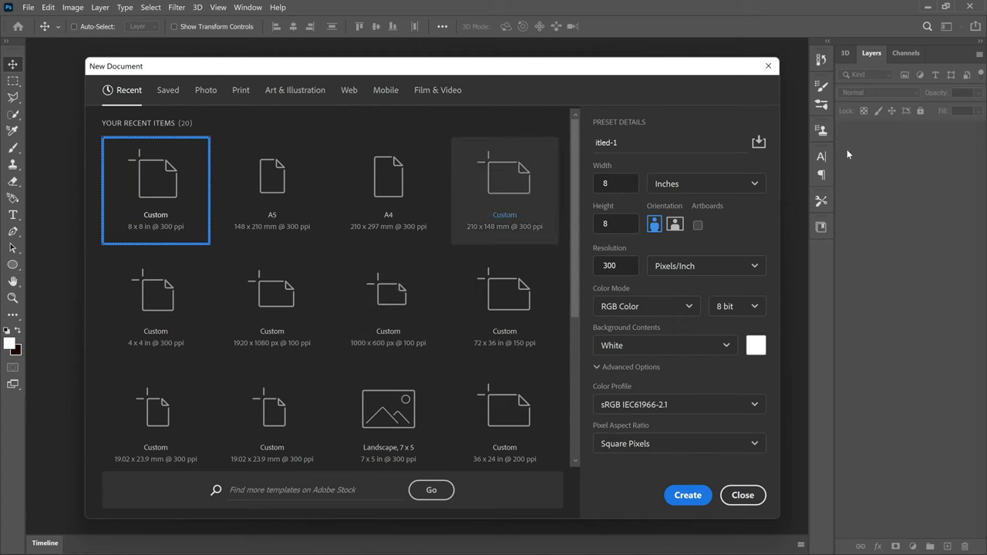
left_click(634, 184)
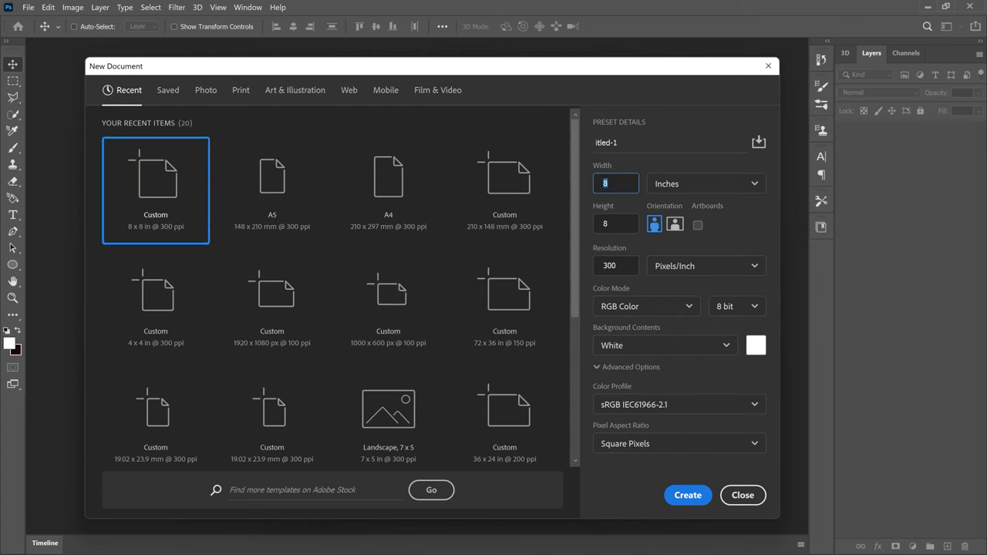
type("4")
key("Tab")
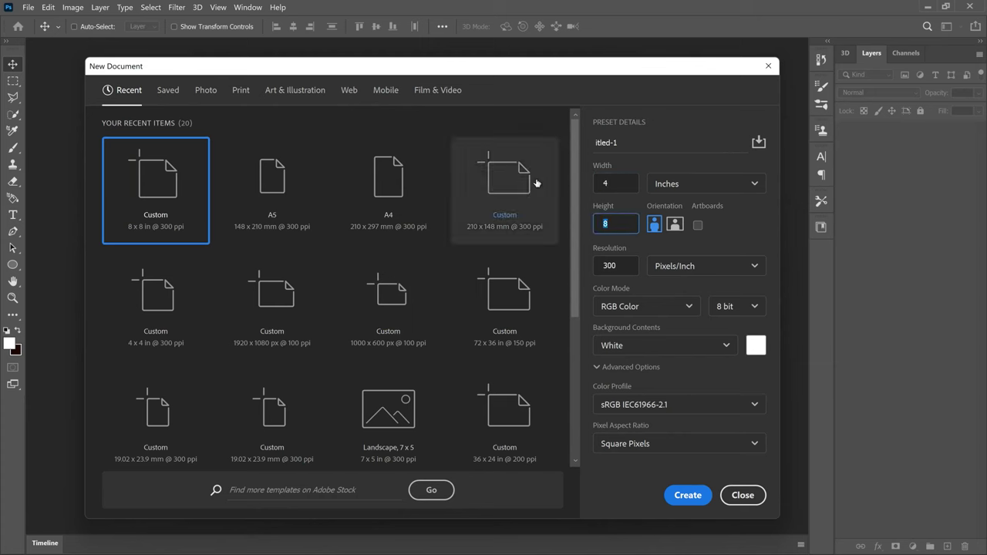
type("4")
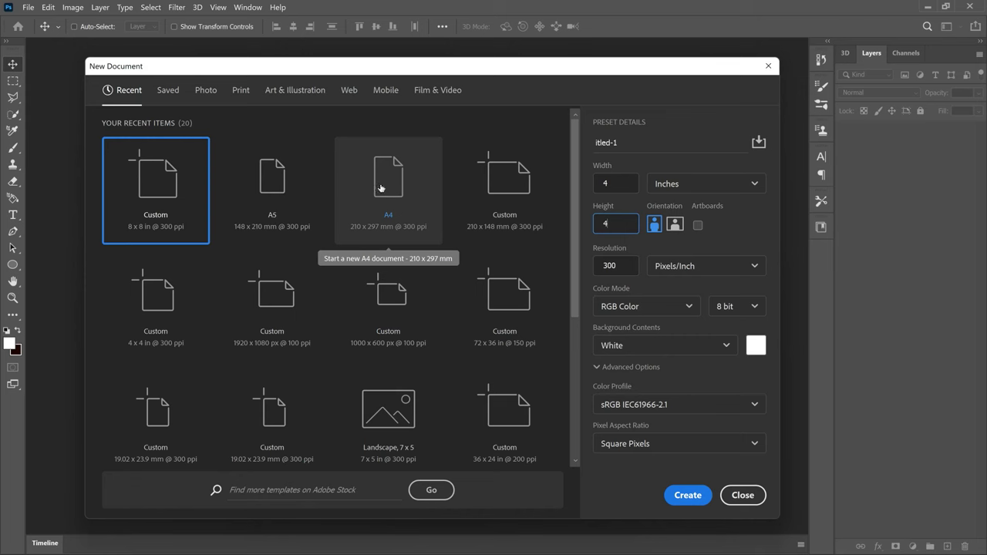
left_click(690, 502)
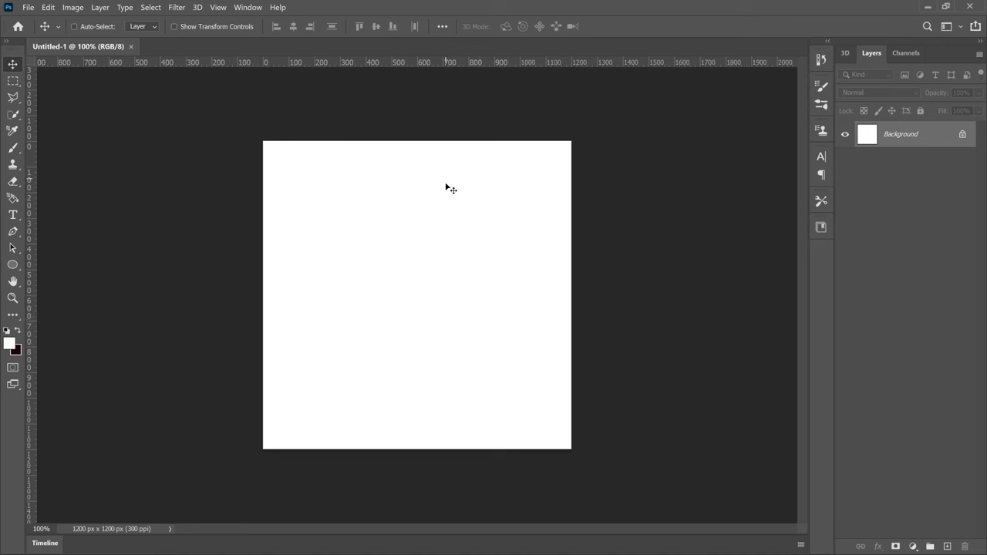
- Place the fiery clock image 9869f19295aeaf3f2de7f8cfb7af2c14 as an embedded object in the document
left_click(29, 7)
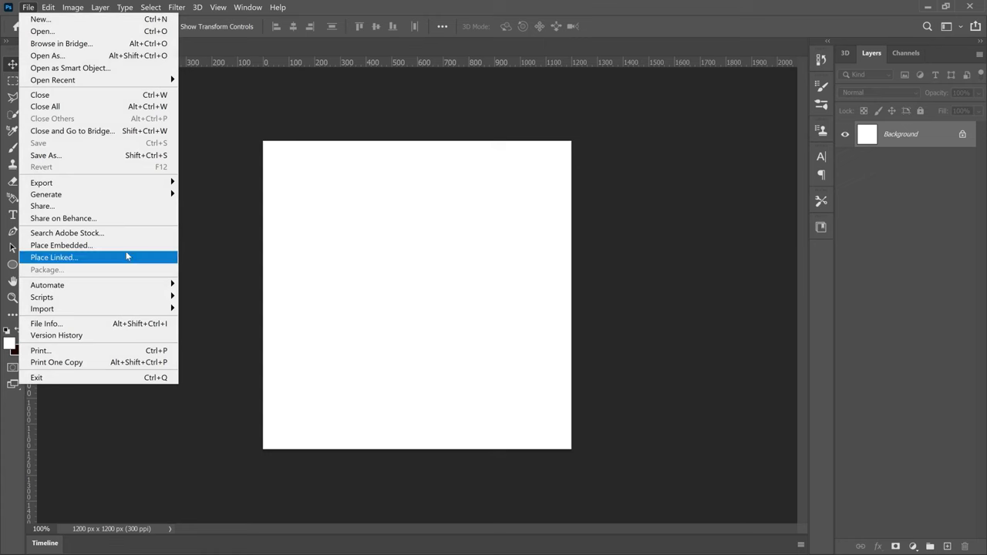
left_click(126, 254)
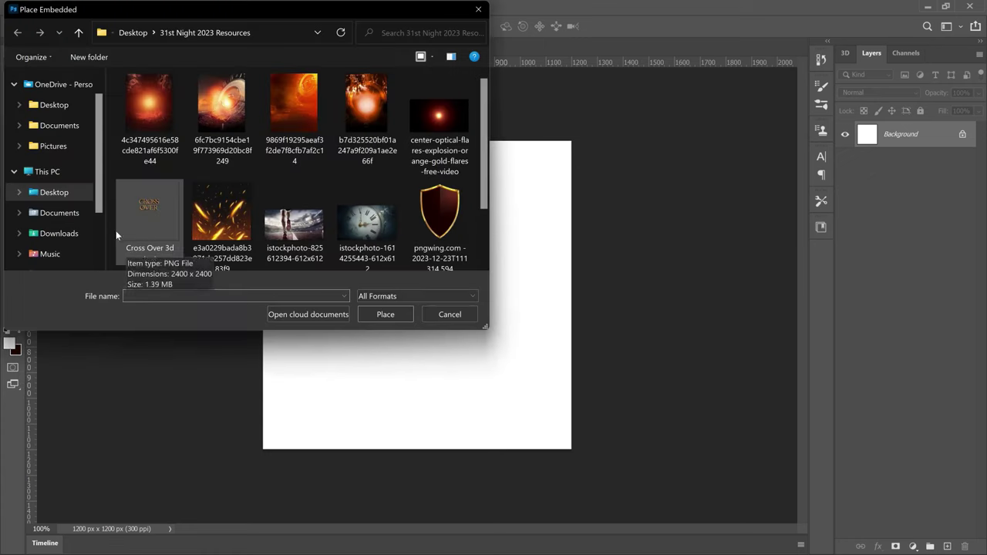
left_click(321, 105)
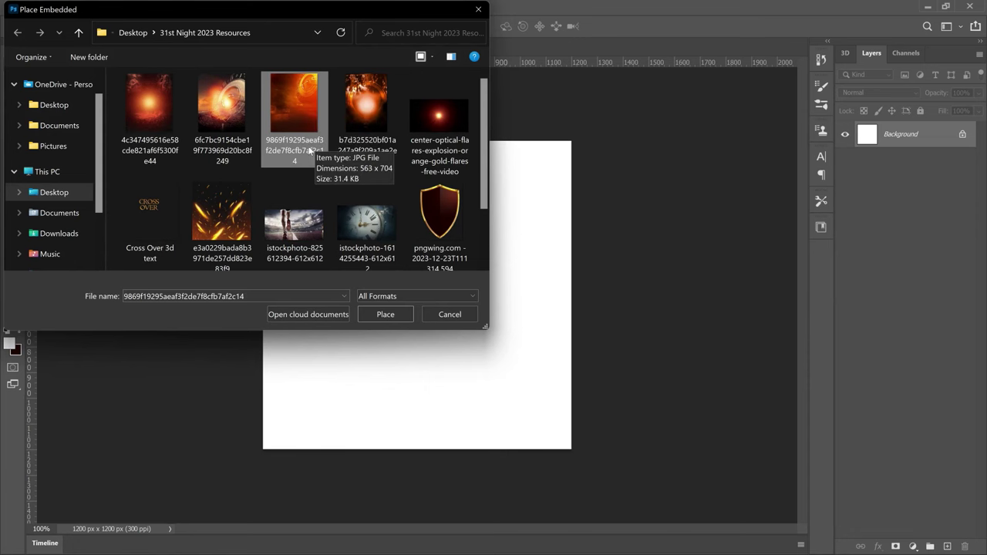
double_click(309, 149)
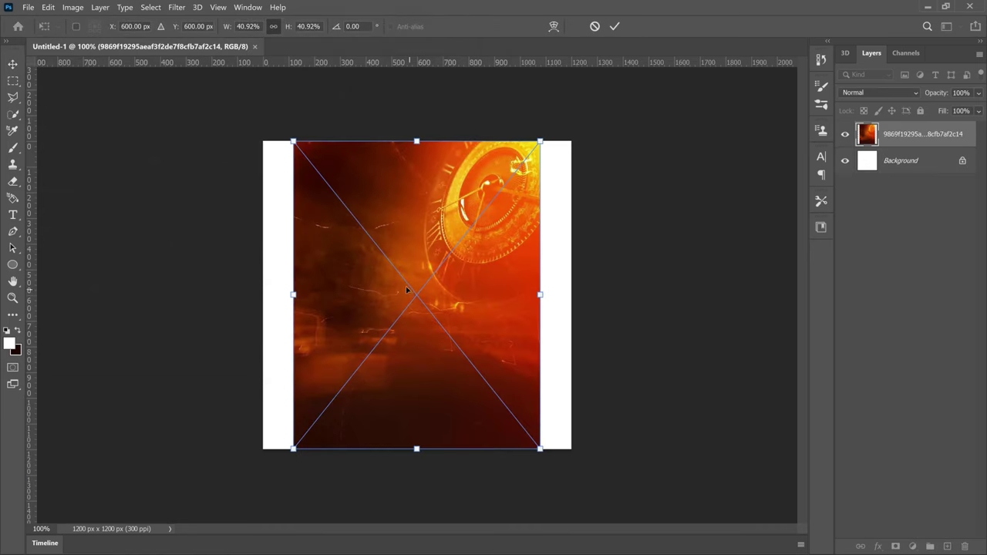
- Enlarge the placed clock image to about 55% so it covers the canvas, and center it horizontally
key("ctrl+minus")
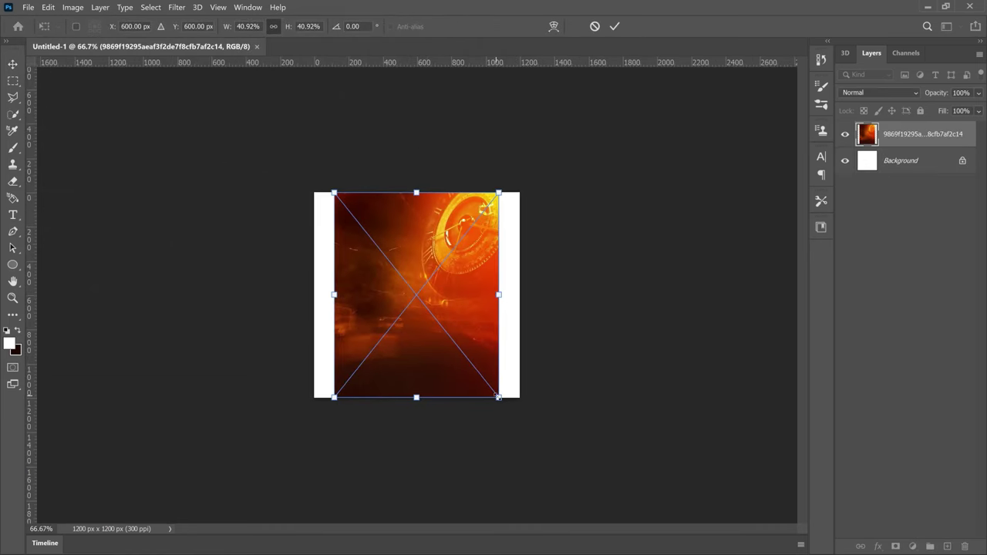
left_click_drag(499, 397, 528, 434)
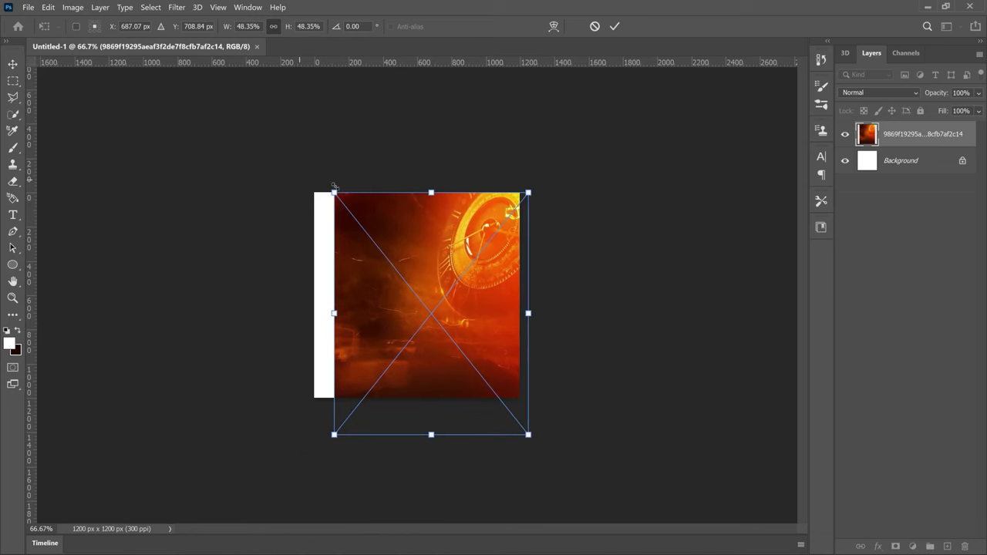
left_click_drag(331, 188, 283, 165)
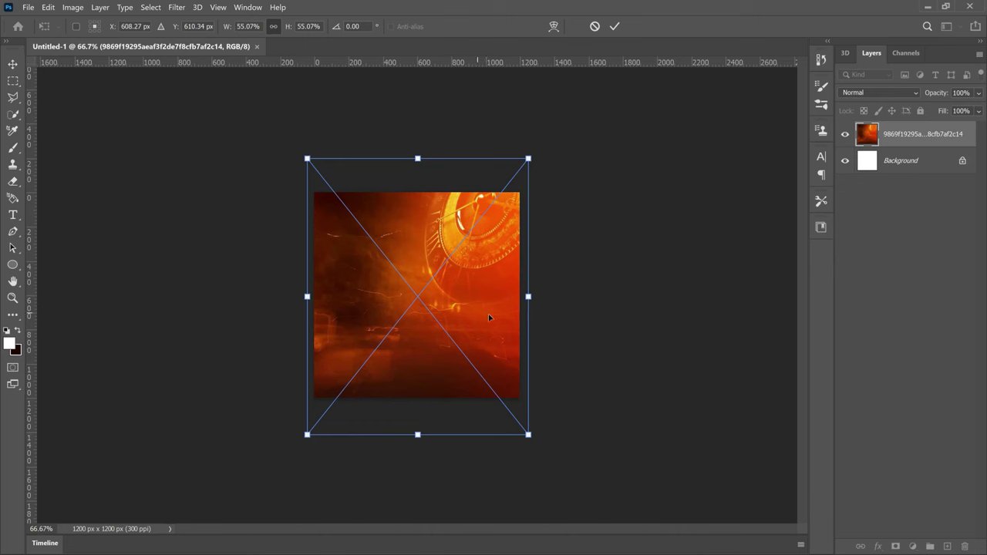
mouse_move(488, 313)
left_mouse_down()
mouse_move(496, 317)
mouse_move(480, 314)
left_mouse_up()
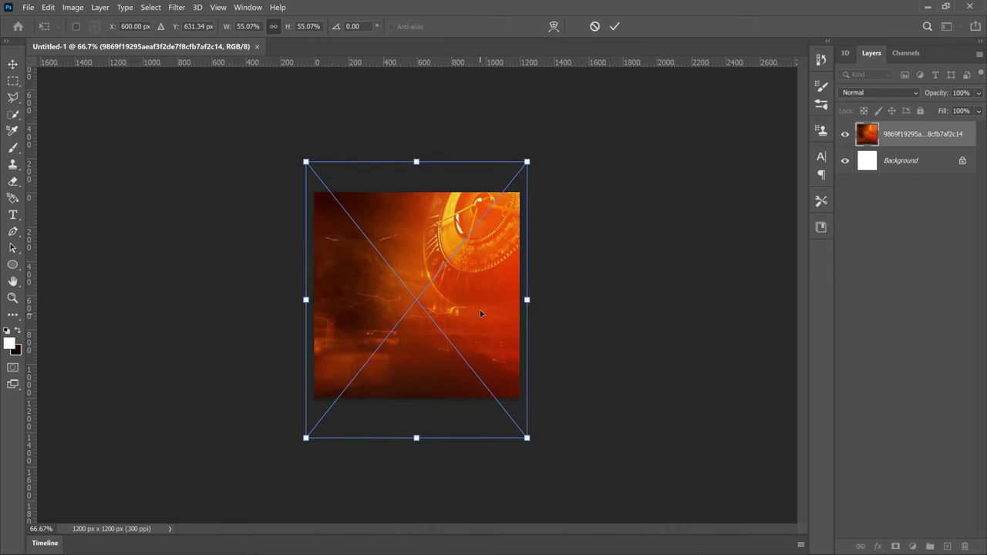
key("Return")
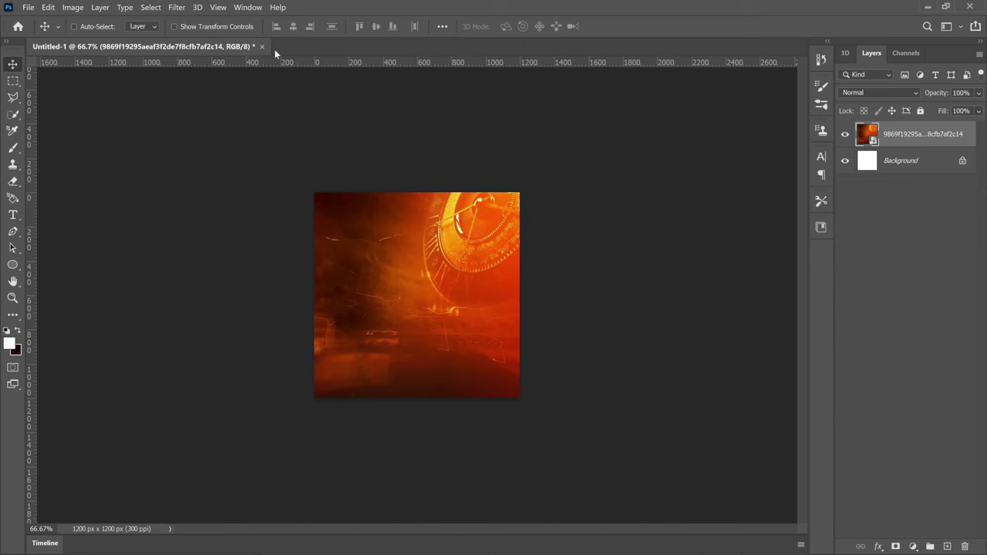
- Rename the clock image layer as 1 and rasterize it
double_click(931, 136)
type("1")
key("Return")
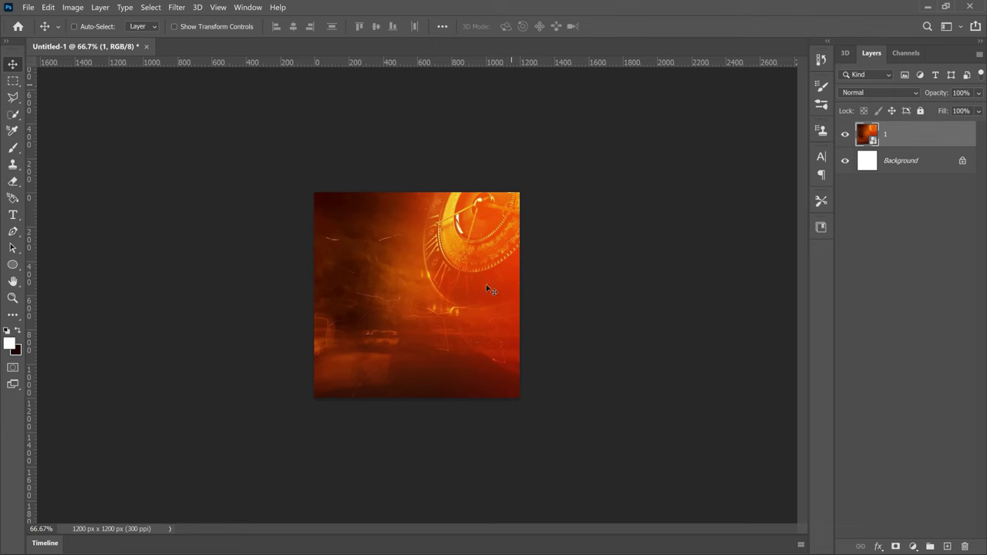
right_click(929, 131)
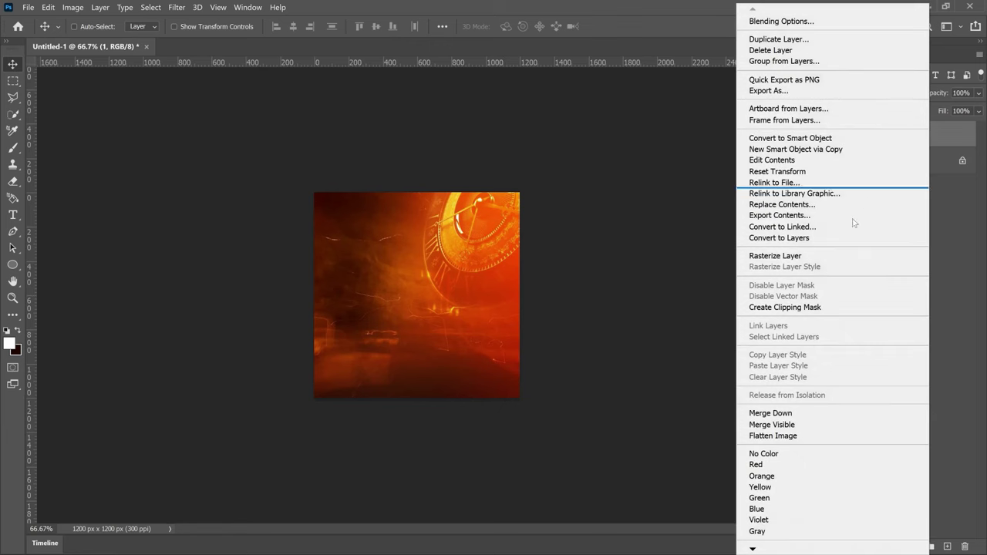
left_click(814, 255)
- Apply a Gaussian Blur with a radius of 8.8 pixels to layer 1
left_click(176, 8)
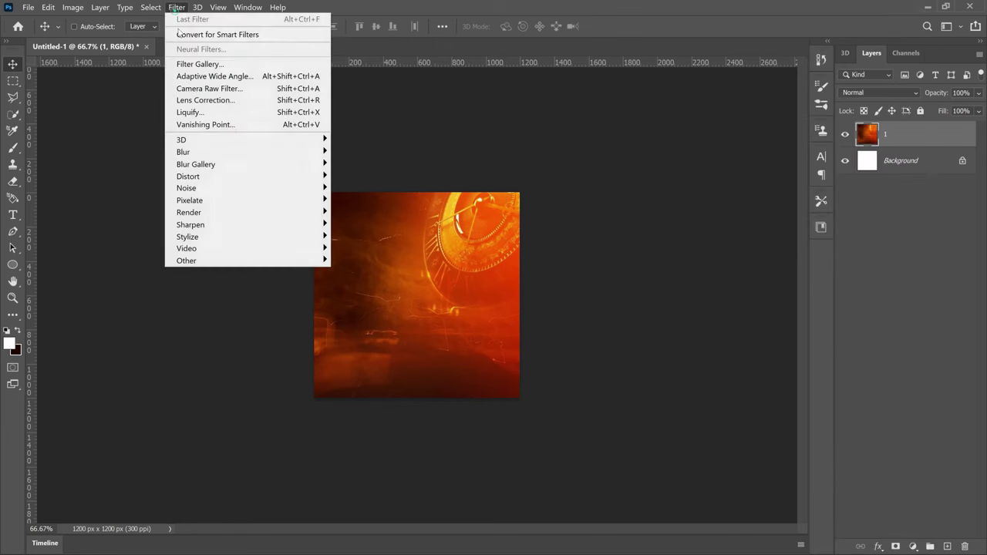
mouse_move(242, 152)
left_click(364, 200)
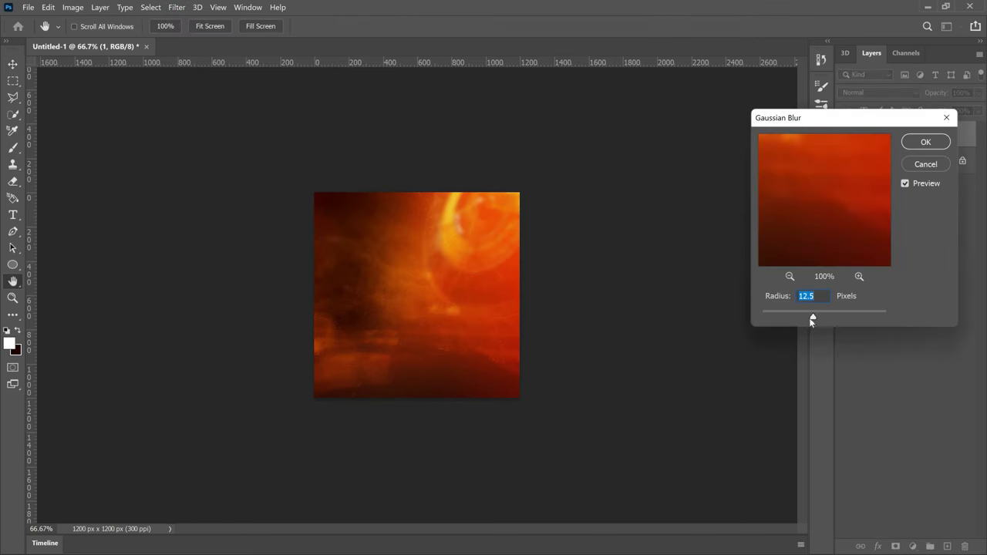
left_click_drag(811, 318, 808, 317)
left_click(925, 143)
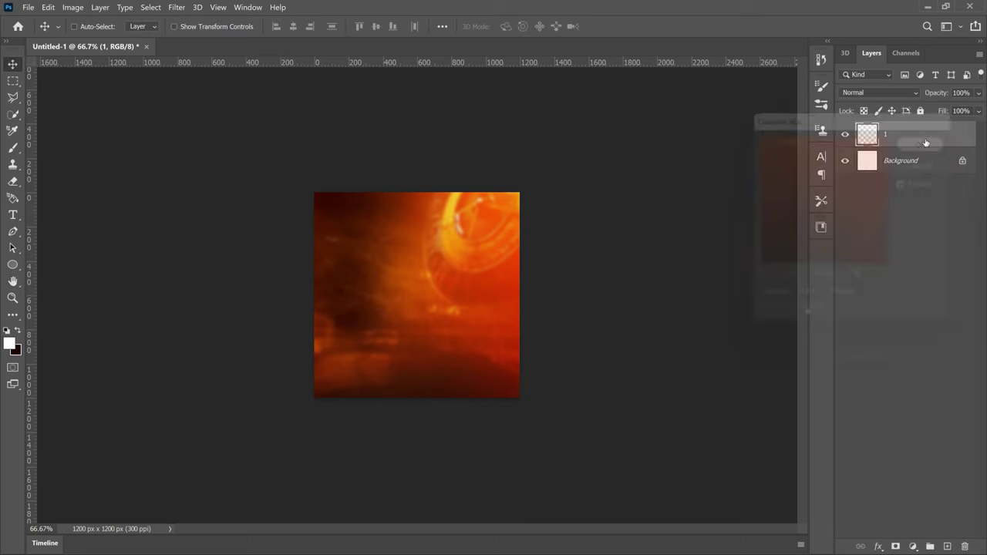
- Place the glowing stage image b7d325520bf01a247a9f209a1ae2e66f as an embedded object above layer 1
left_click(27, 7)
left_click(95, 245)
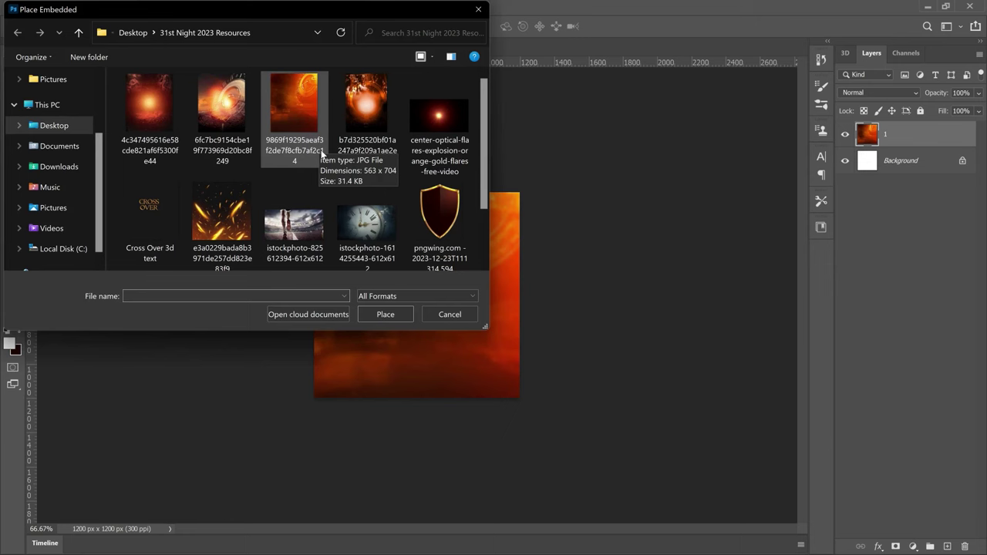
left_click(367, 115)
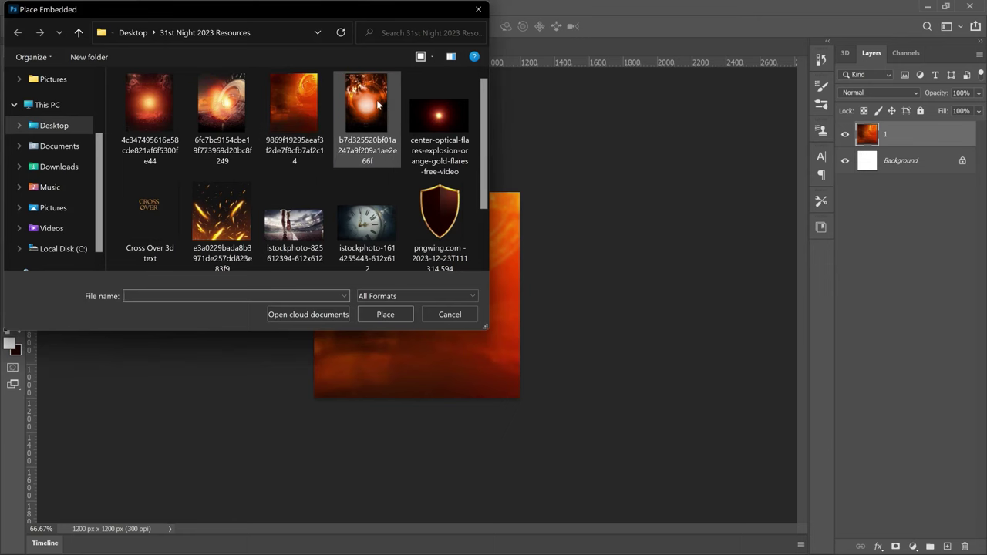
double_click(366, 116)
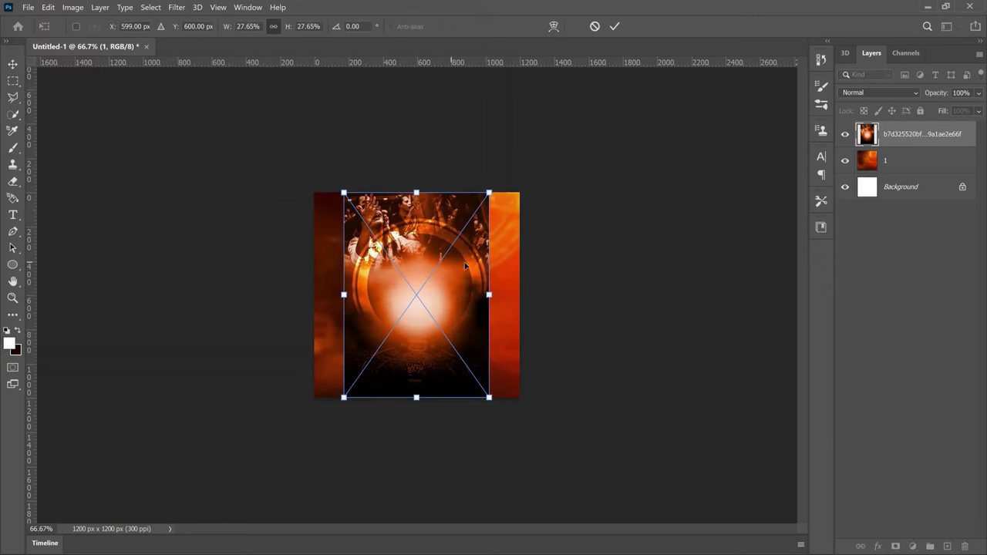
- Enlarge the placed stage image to about 44% so it covers the canvas, and nudge its position slightly
left_click_drag(491, 188, 619, 158)
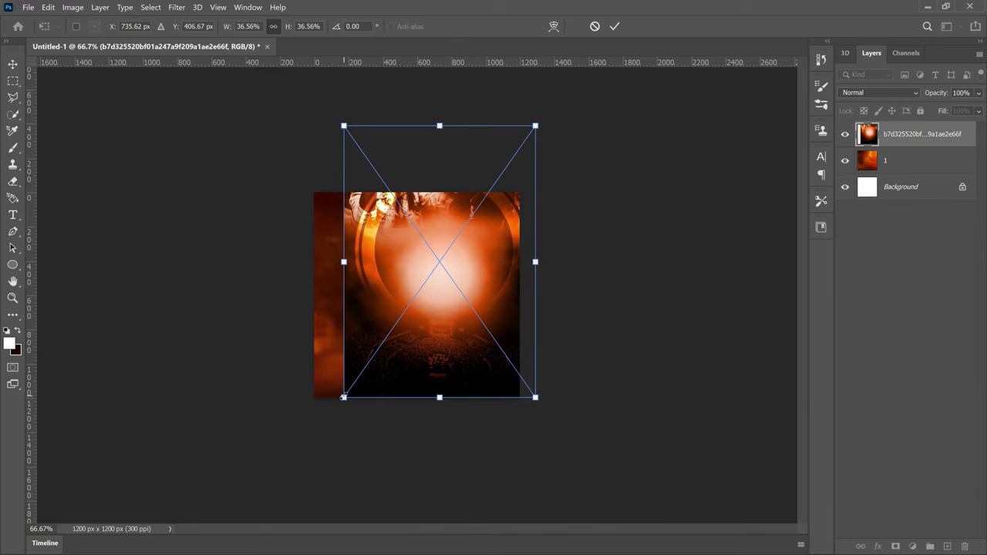
left_click_drag(344, 398, 287, 427)
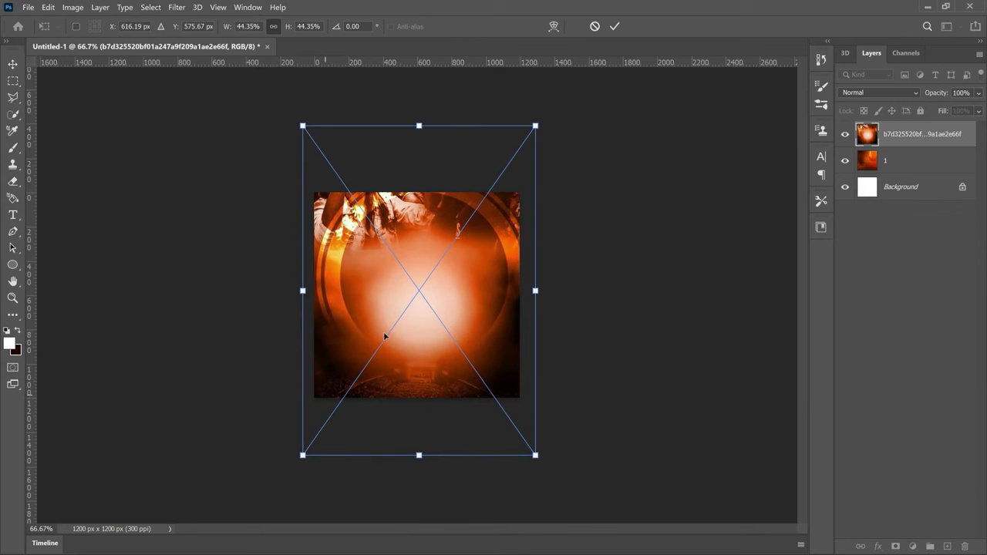
key("Return")
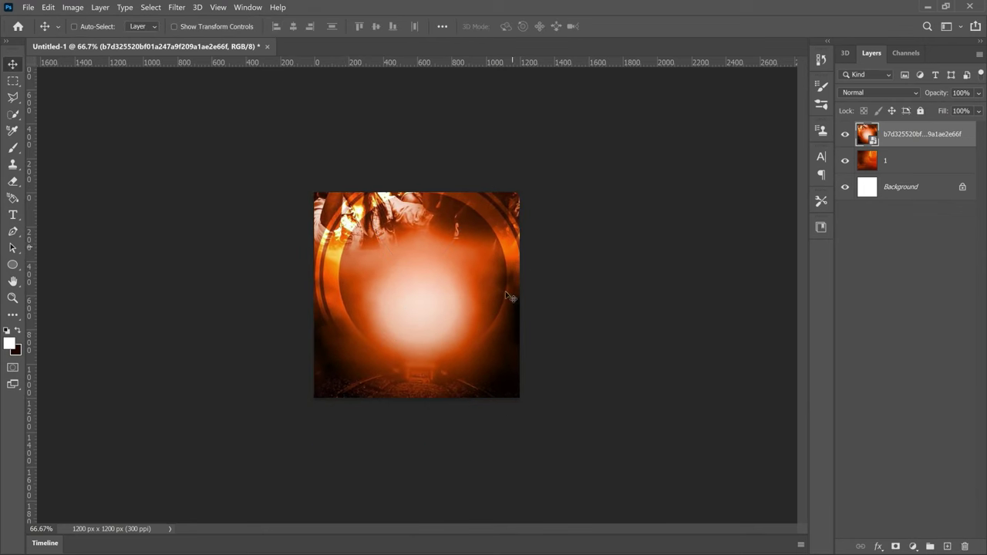
key("x")
key("z")
left_click(428, 340)
key("v")
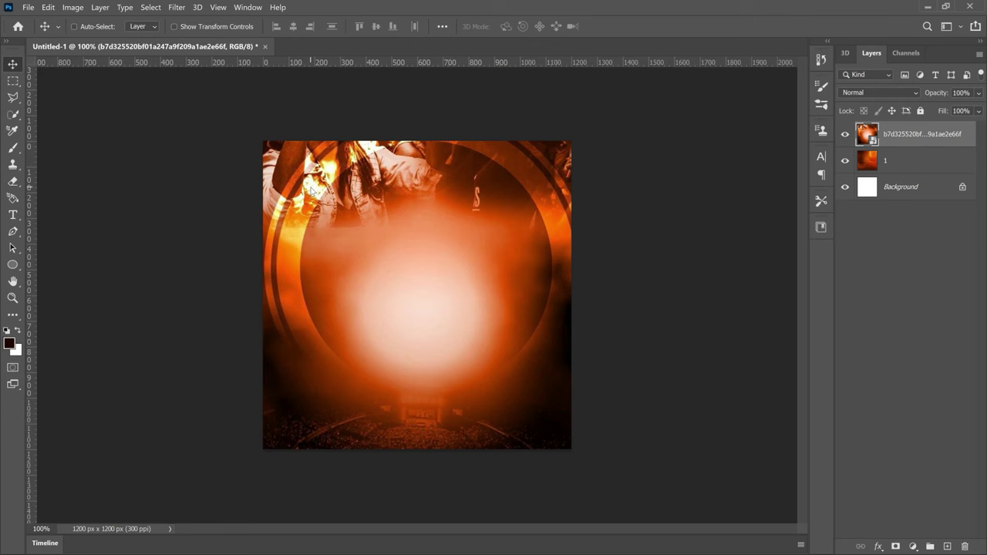
left_click_drag(313, 192, 319, 187)
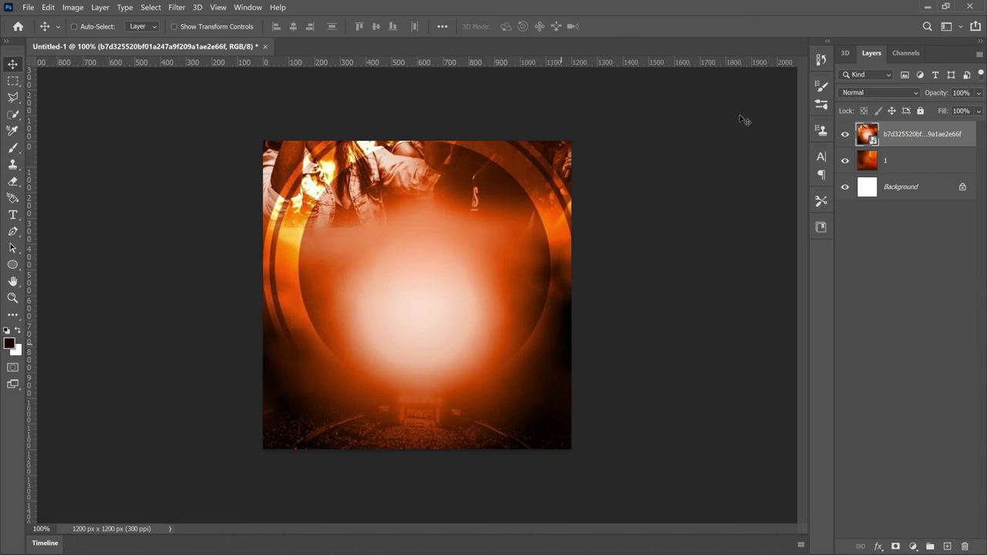
- Rename the stage image layer as 2 and rasterize it
double_click(935, 136)
key("BackSpace")
type("2")
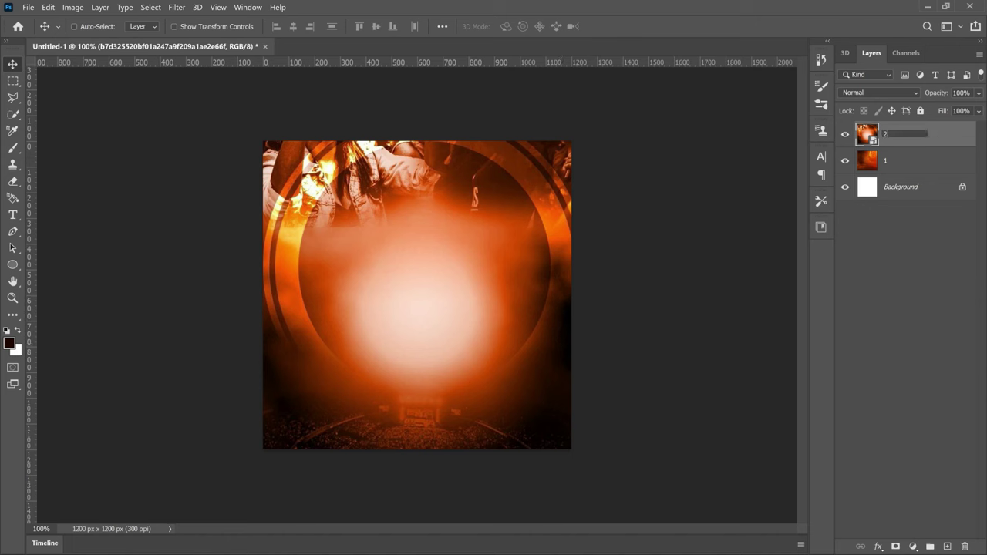
key("Return")
left_click(907, 154)
right_click(902, 137)
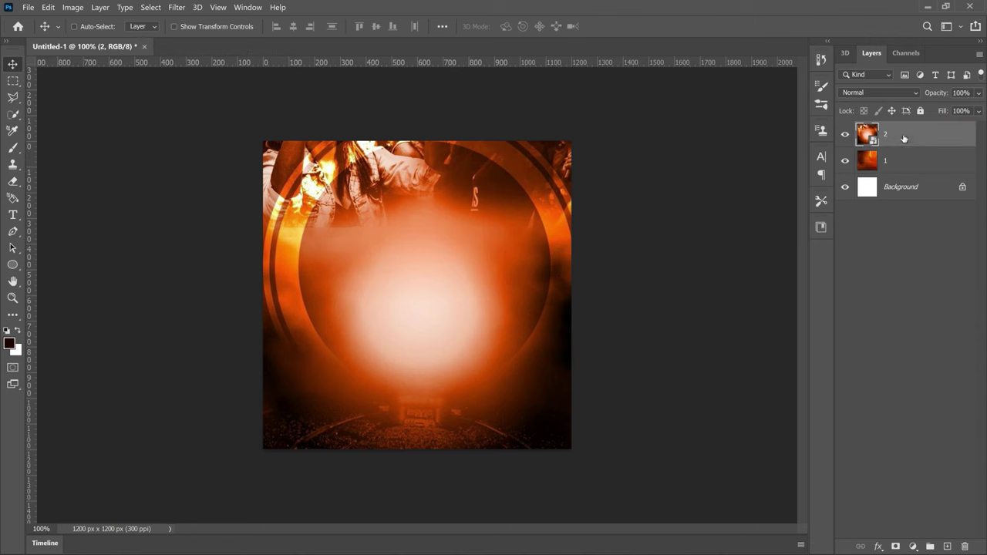
left_click(771, 255)
- Apply a Gaussian Blur with a radius of 8.8 pixels to layer 2
left_click(176, 7)
mouse_move(314, 154)
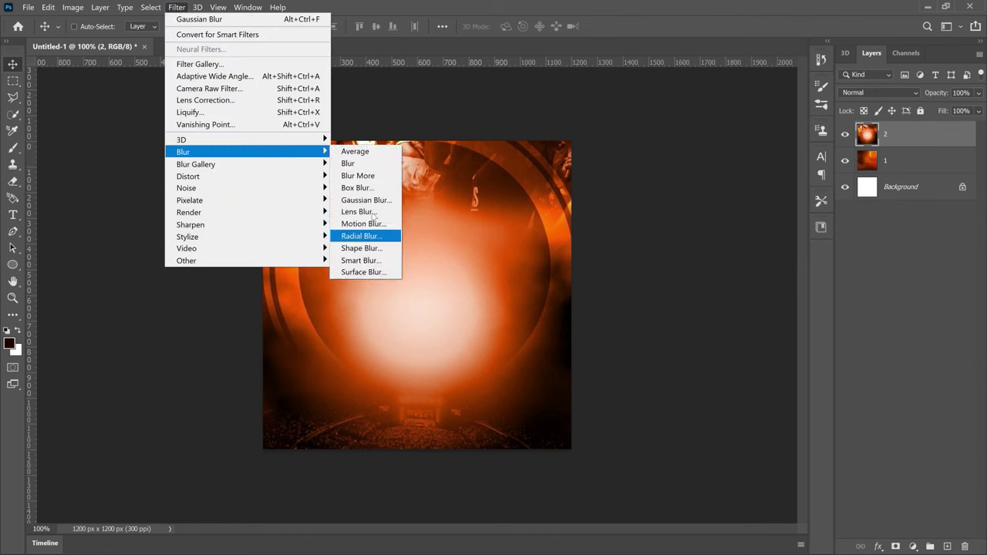
left_click(376, 201)
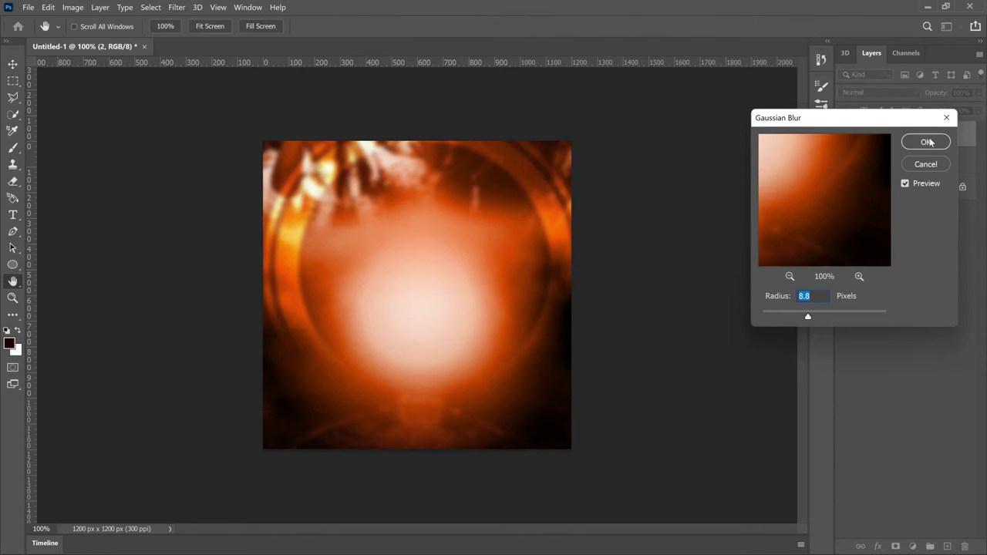
left_click(929, 142)
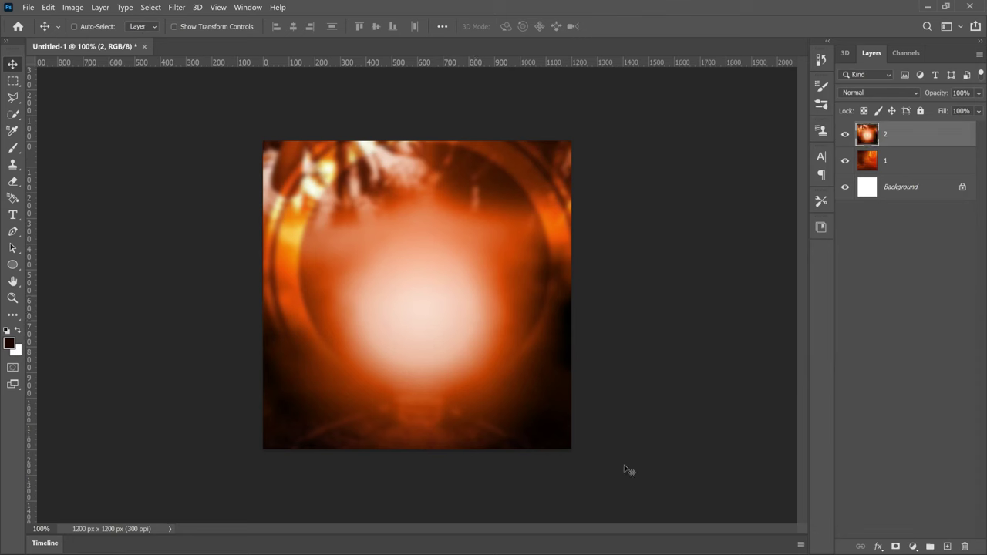
- Add a layer mask to layer 2 and paint its central glow out with a soft black 1200 px brush
left_click(895, 546)
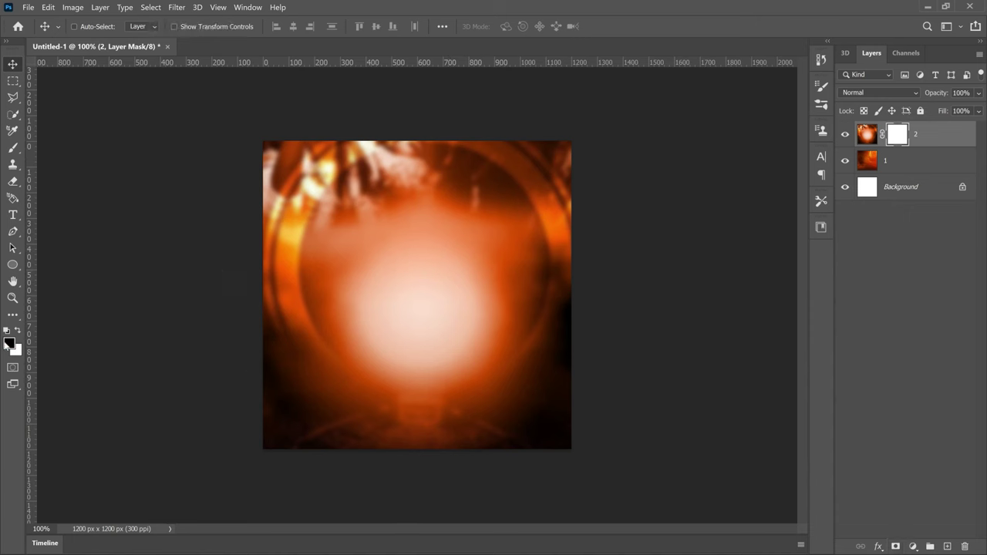
key("b")
key("bracketleft")
key("bracketleft")
key("bracketleft")
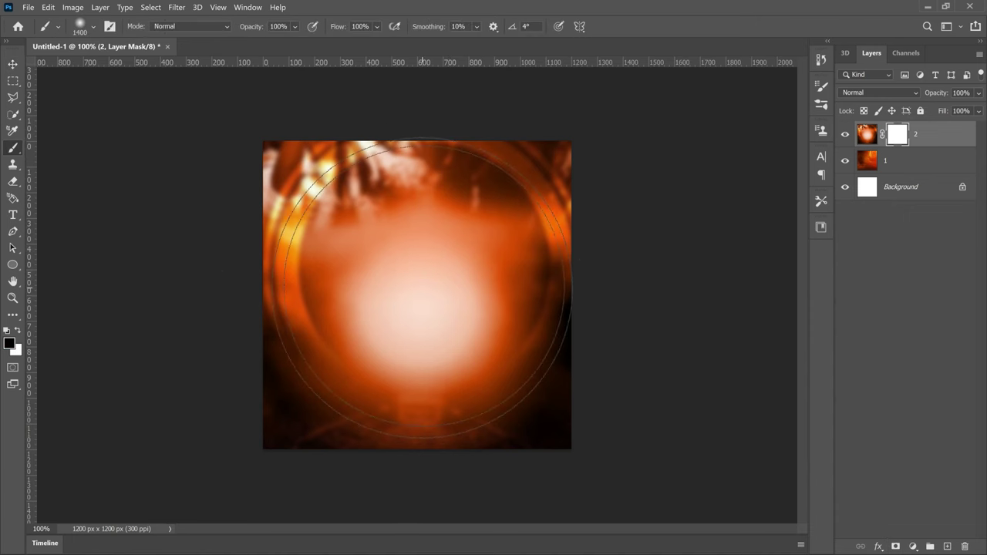
key("bracketleft")
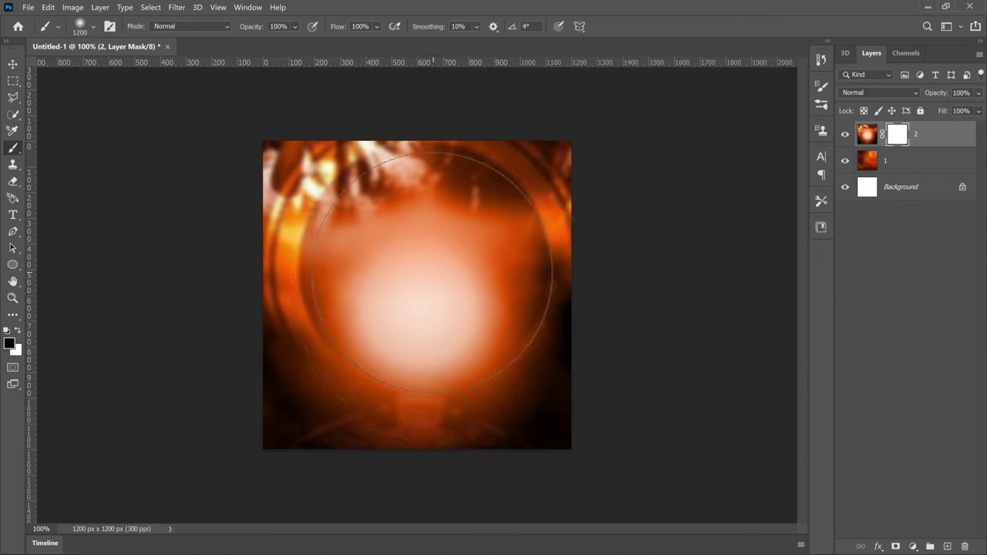
left_click(432, 273)
left_click_drag(432, 273, 426, 405)
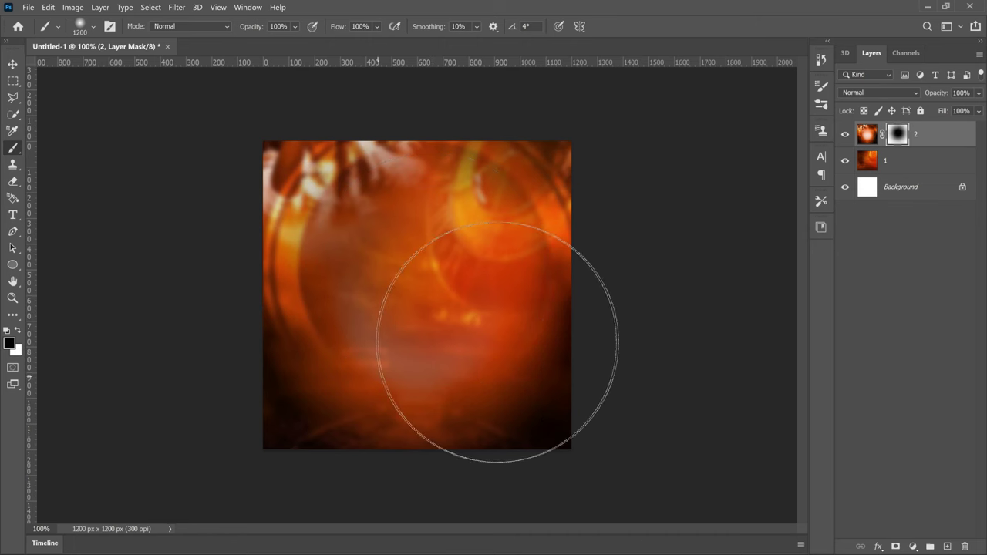
- Set the size of the soft mask brush to 448 px
right_click(437, 255)
left_click_drag(552, 289, 554, 290)
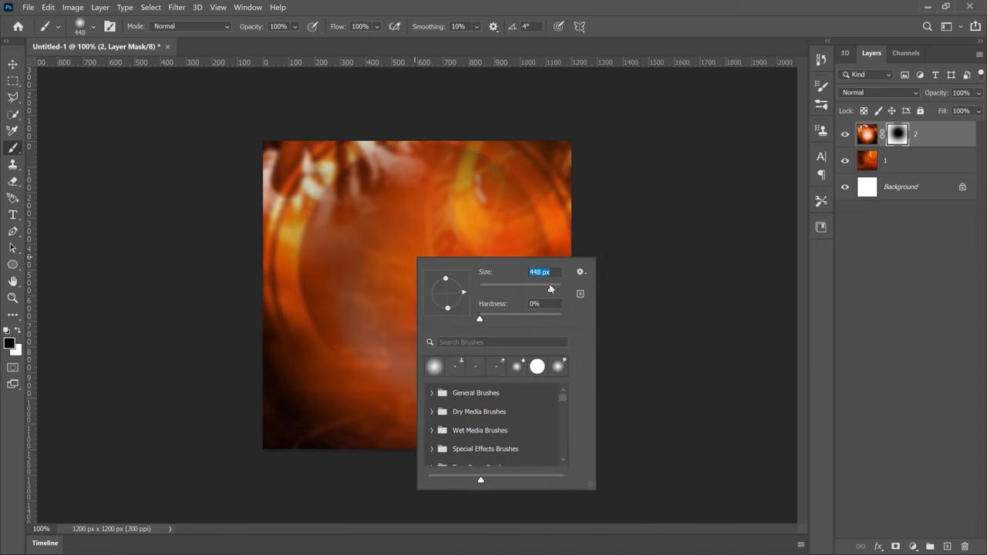
key("Return")
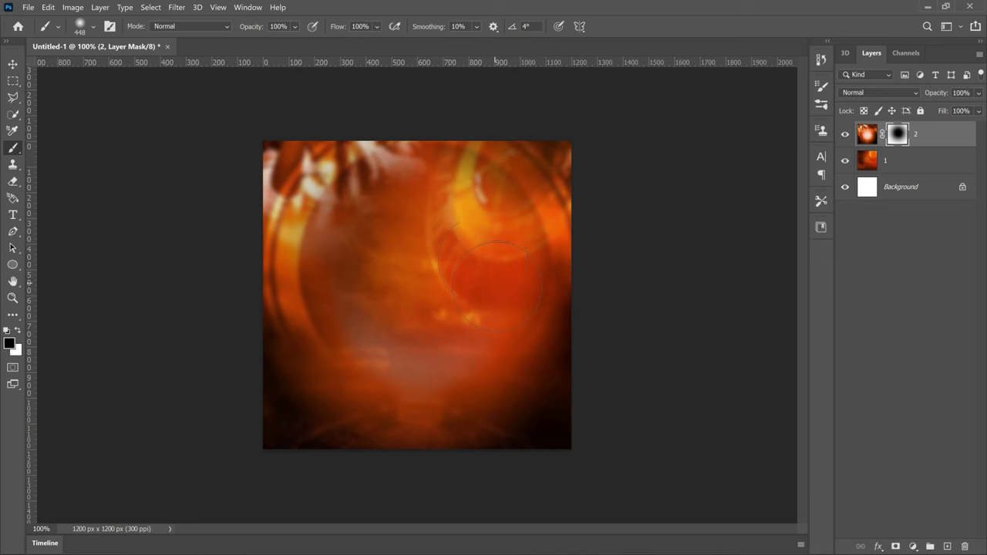
key("ctrl+z")
key("z")
left_click(28, 7)
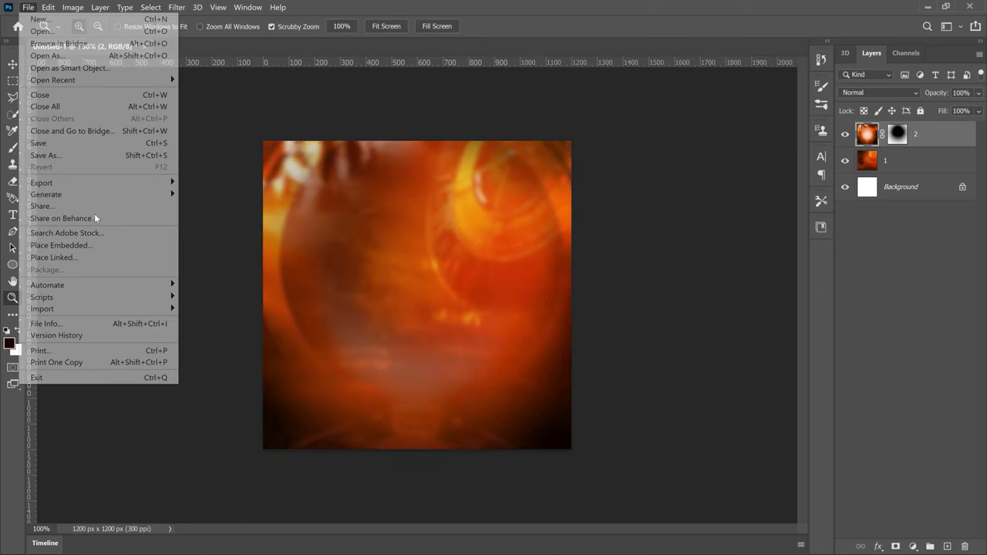
left_click(327, 214)
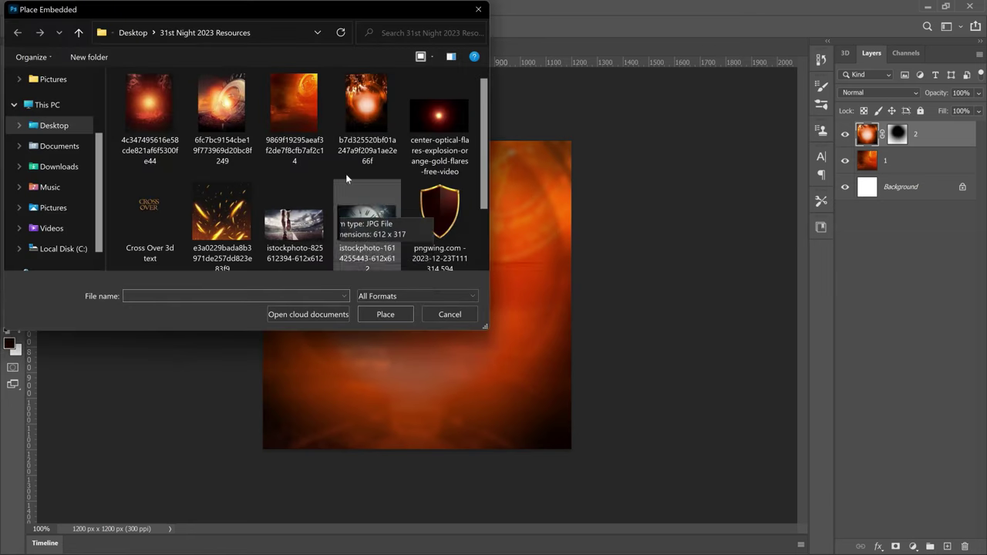
double_click(294, 224)
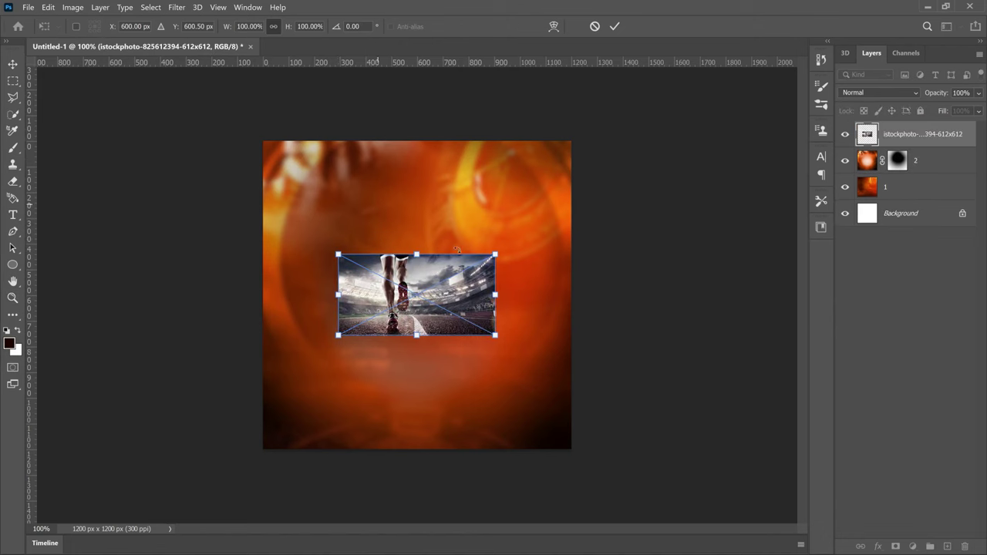
left_click_drag(496, 255, 621, 198)
left_click_drag(507, 207, 465, 206)
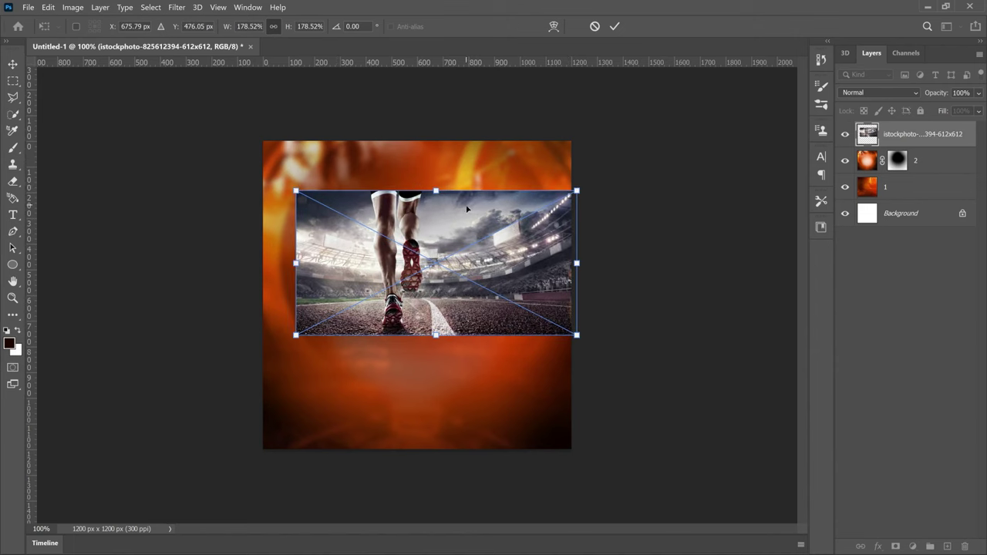
left_click_drag(293, 186, 274, 174)
key("Return")
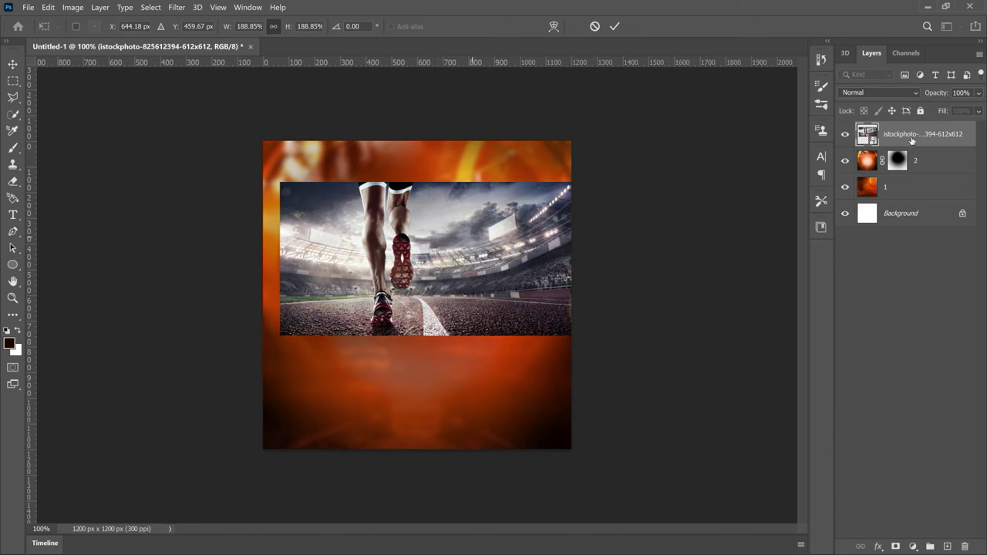
- Rasterize the runner image layer and desaturate it
right_click(886, 262)
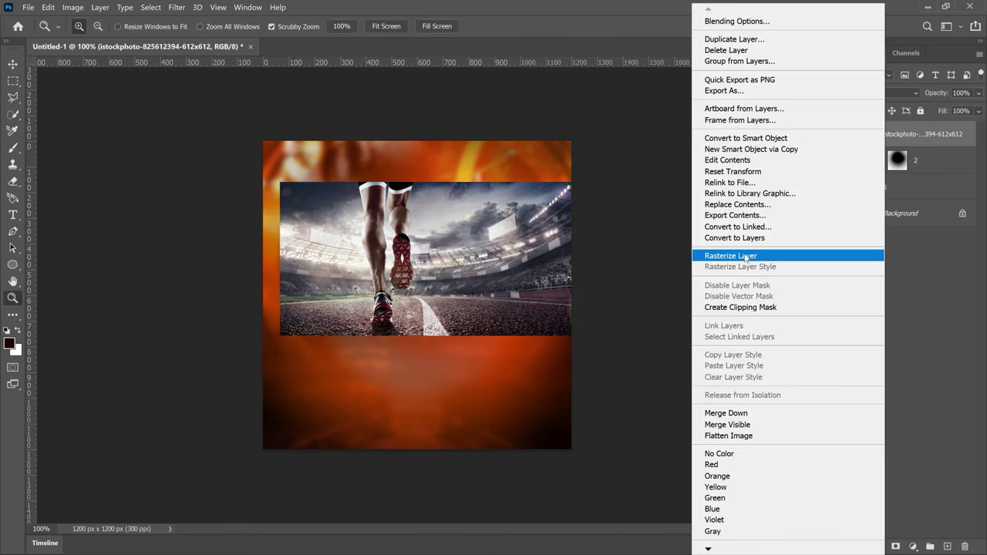
left_click(746, 257)
key("v")
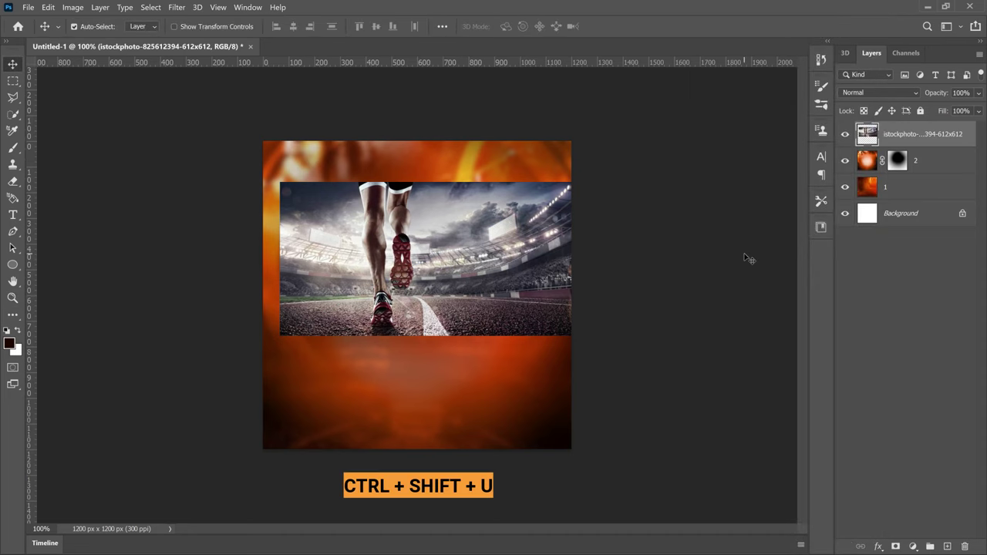
key("ctrl+shift+u")
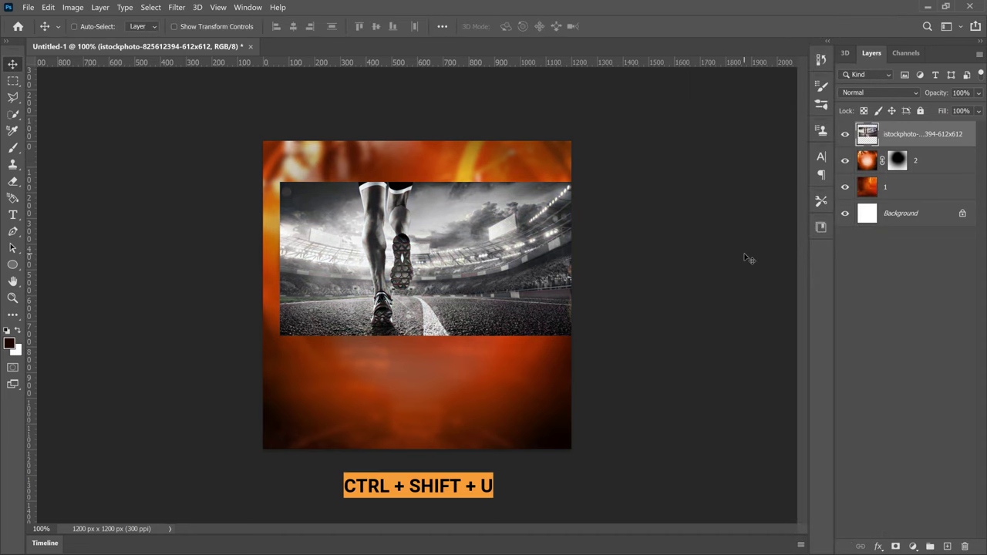
- Set the runner layer's blend mode to Overlay and move it into the upper-left corner of the canvas
left_click(910, 95)
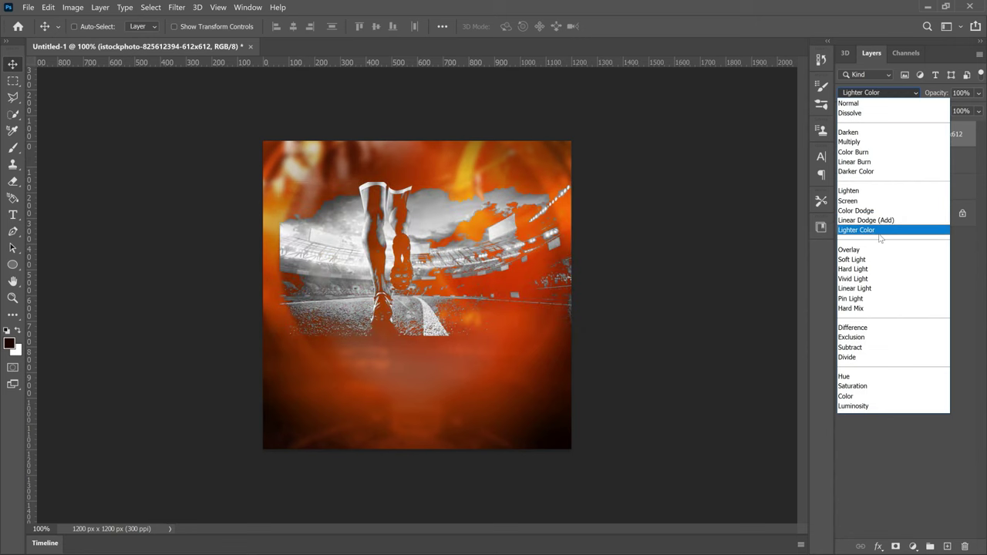
left_click(871, 250)
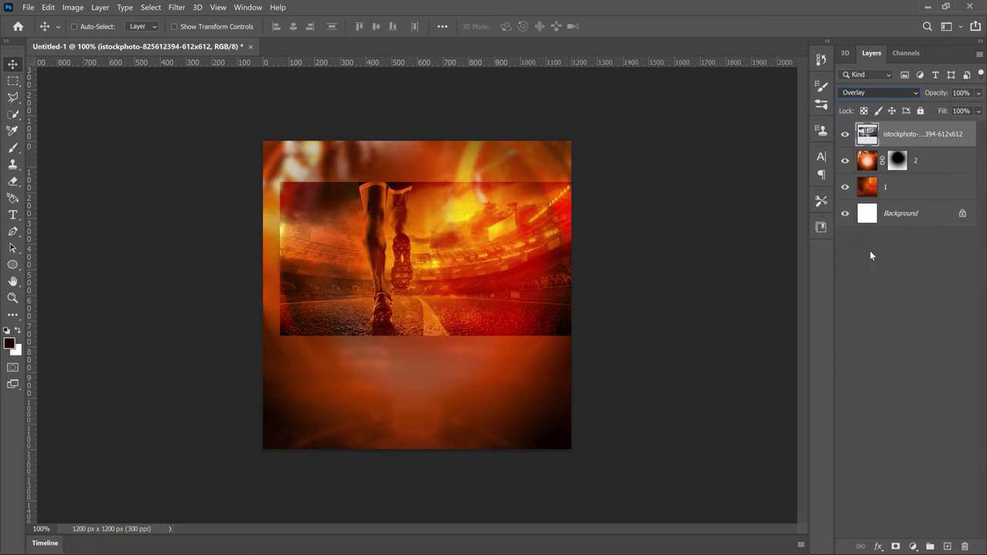
left_click_drag(524, 279, 486, 227)
key("ctrl")
key("ctrl+t")
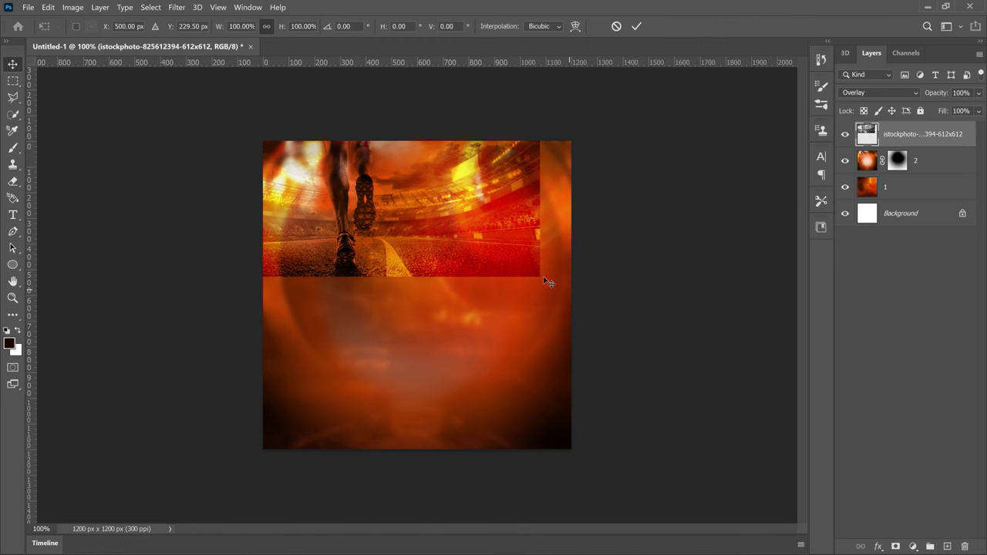
key("Escape")
- Apply a Gaussian Blur with a radius of 8.8 pixels to the runner layer
left_click(176, 7)
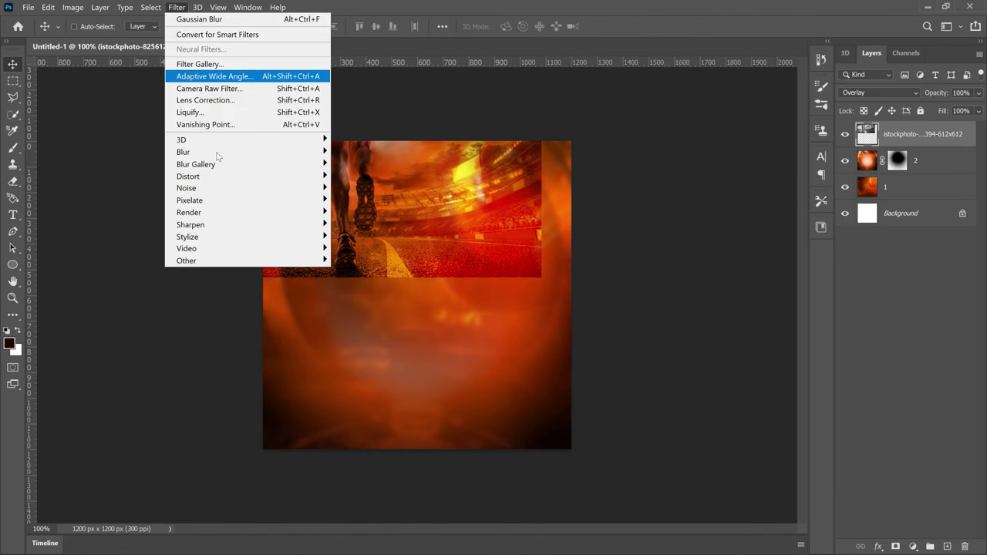
mouse_move(315, 157)
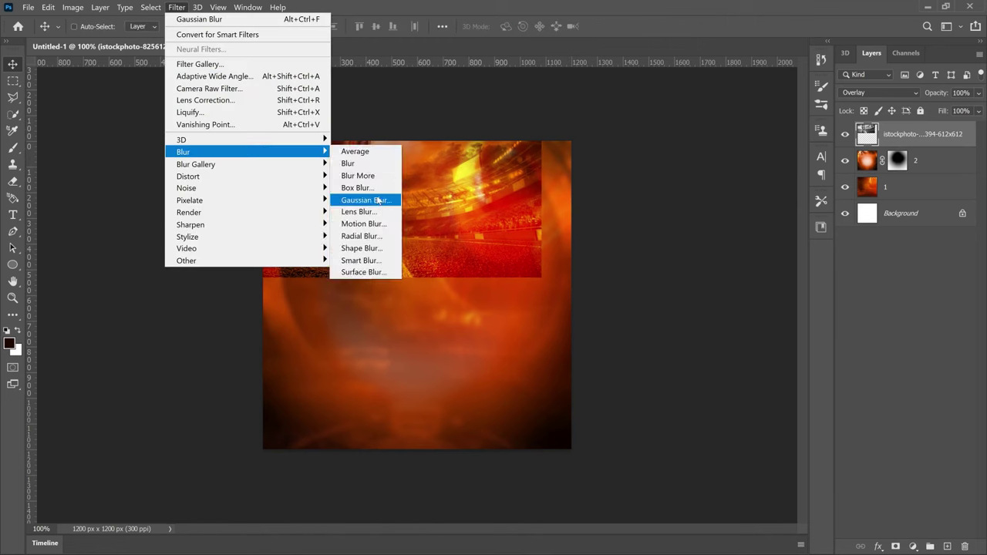
left_click(380, 199)
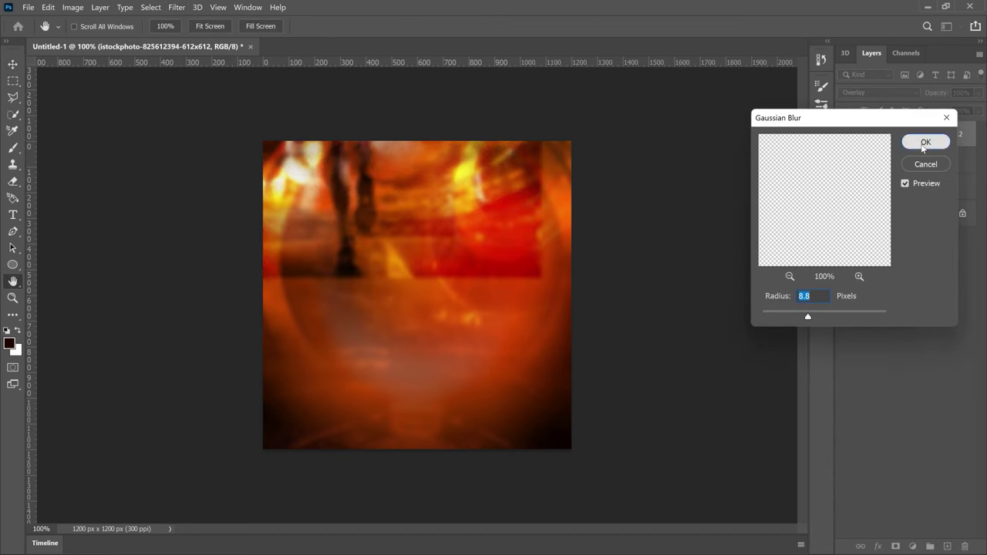
key("Return")
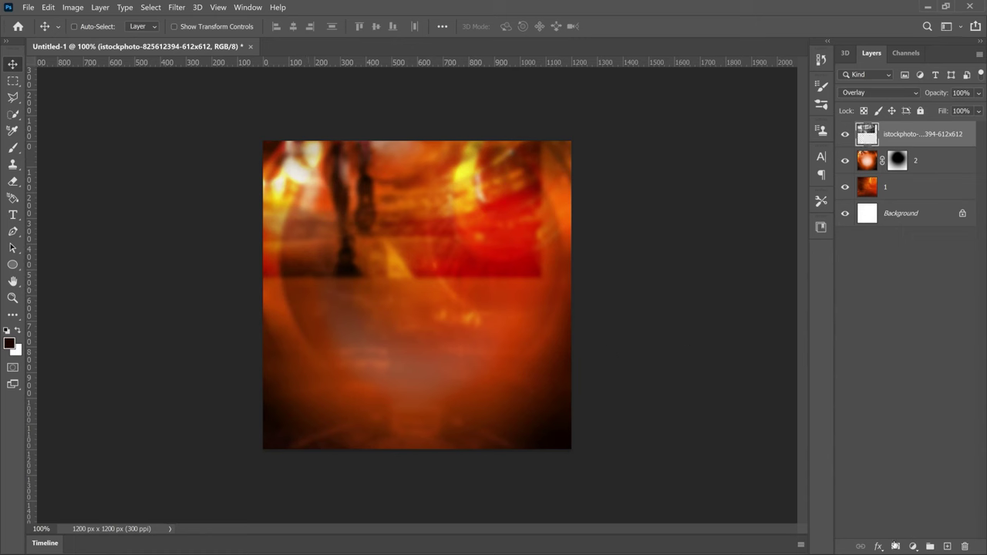
- Add a layer mask to the runner layer and fade out its right and lower edges with a soft black 800 px brush
left_click(895, 546)
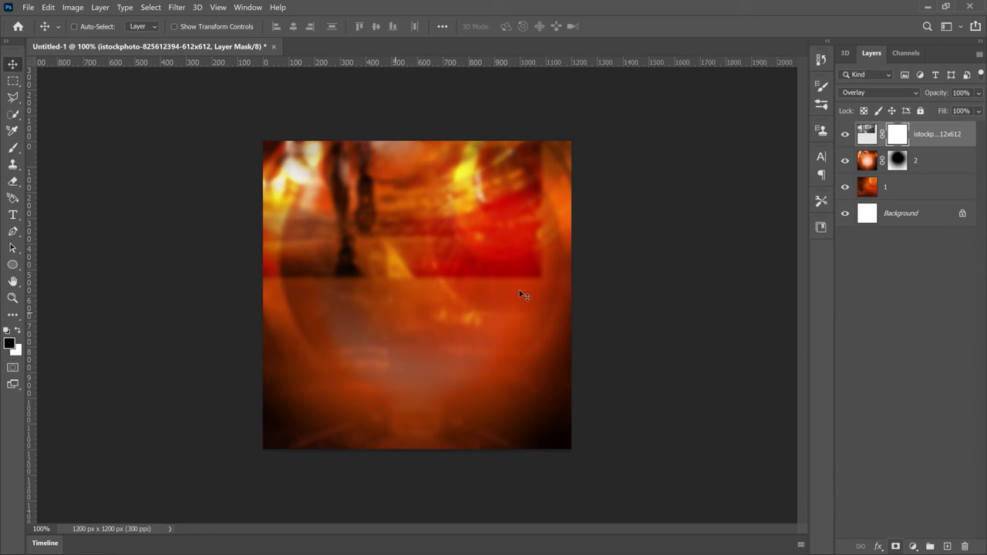
key("b")
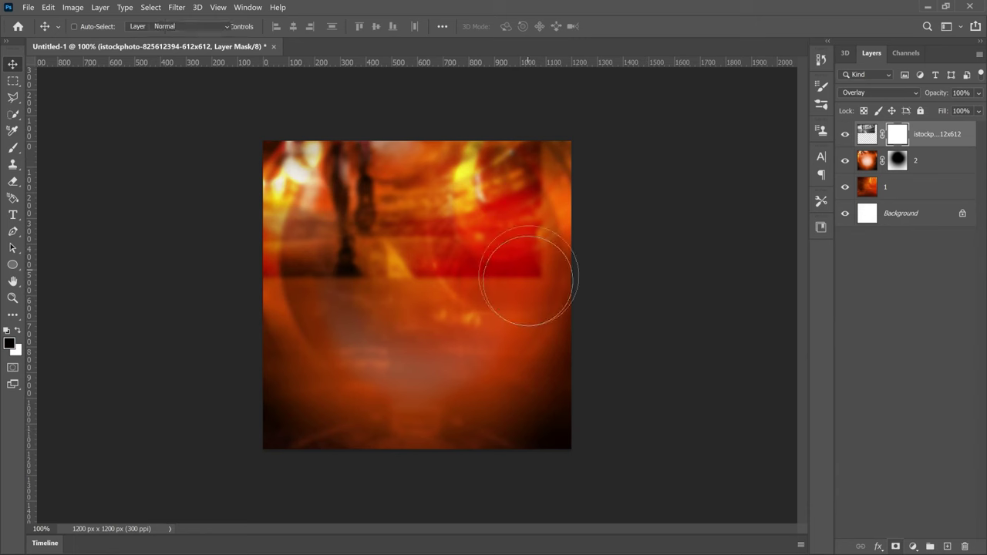
key("bracketright")
key("bracketright")
key("bracketright")
key("bracketright")
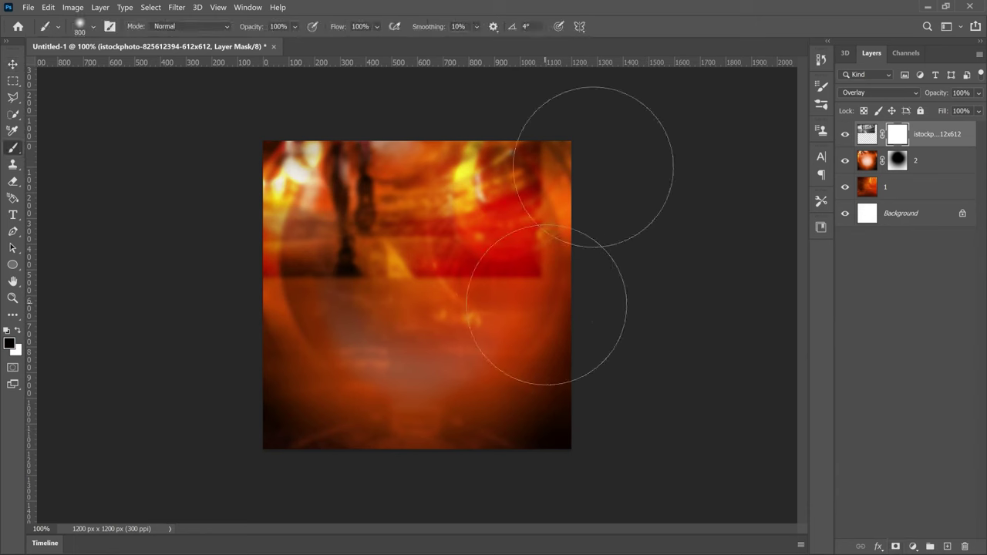
mouse_move(547, 305)
left_mouse_down()
mouse_move(626, 246)
mouse_move(566, 316)
mouse_move(366, 346)
mouse_move(132, 363)
left_mouse_up()
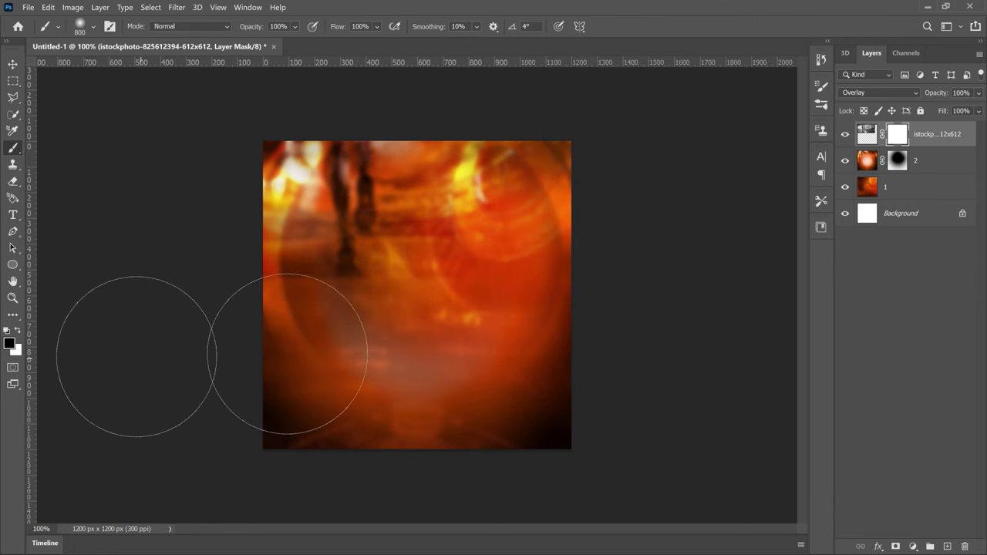
key("v")
left_click(28, 7)
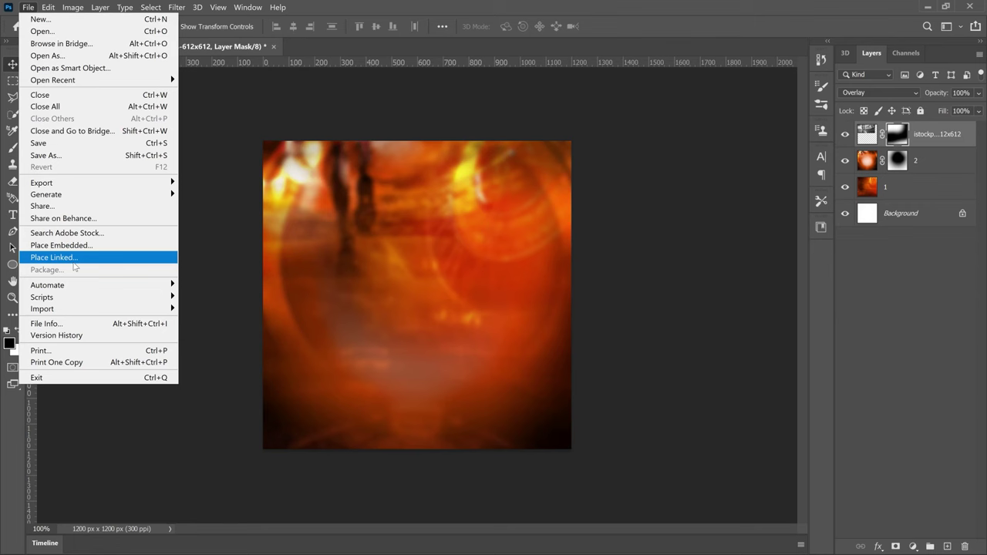
left_click(69, 244)
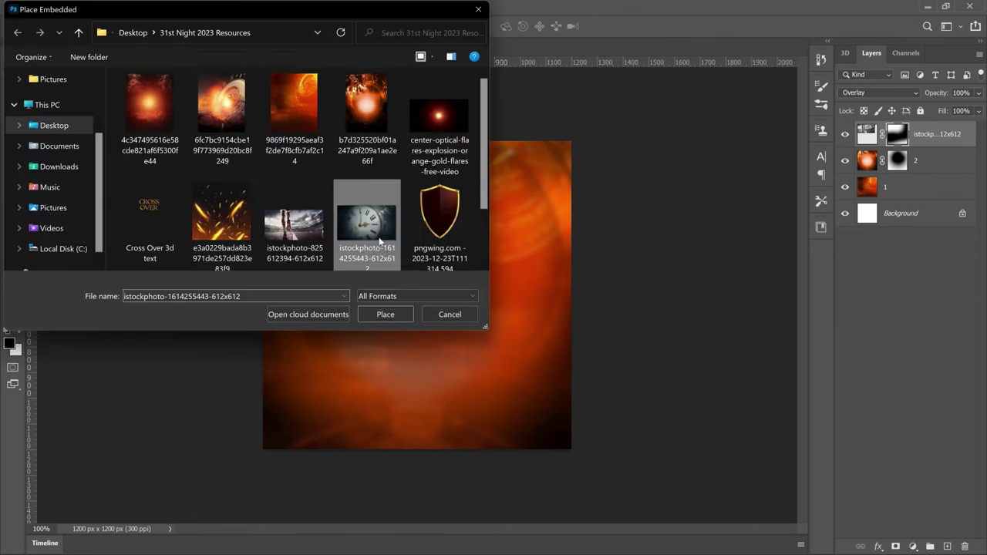
left_click(385, 315)
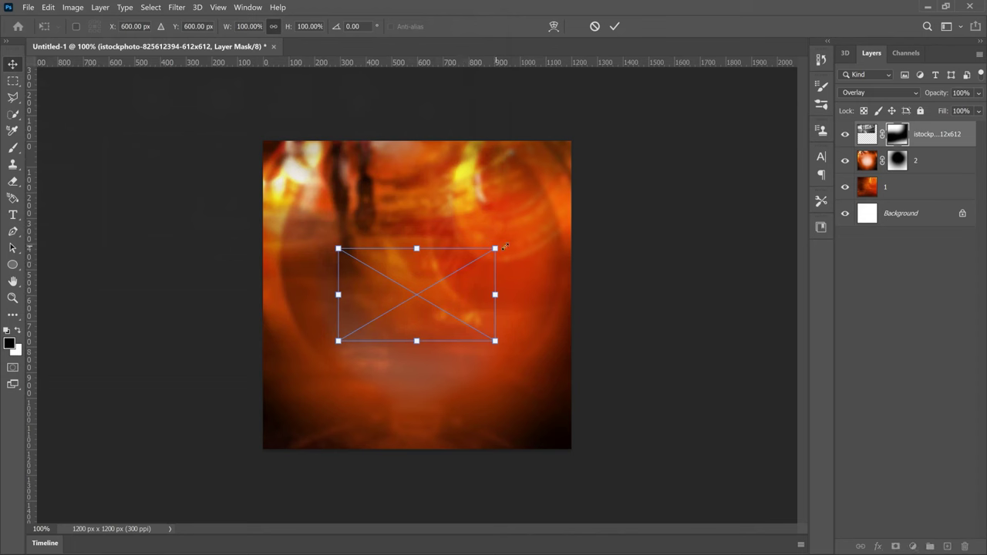
left_click_drag(505, 247, 572, 175)
key("Return")
- Rasterize the clock image layer and desaturate it
right_click(921, 134)
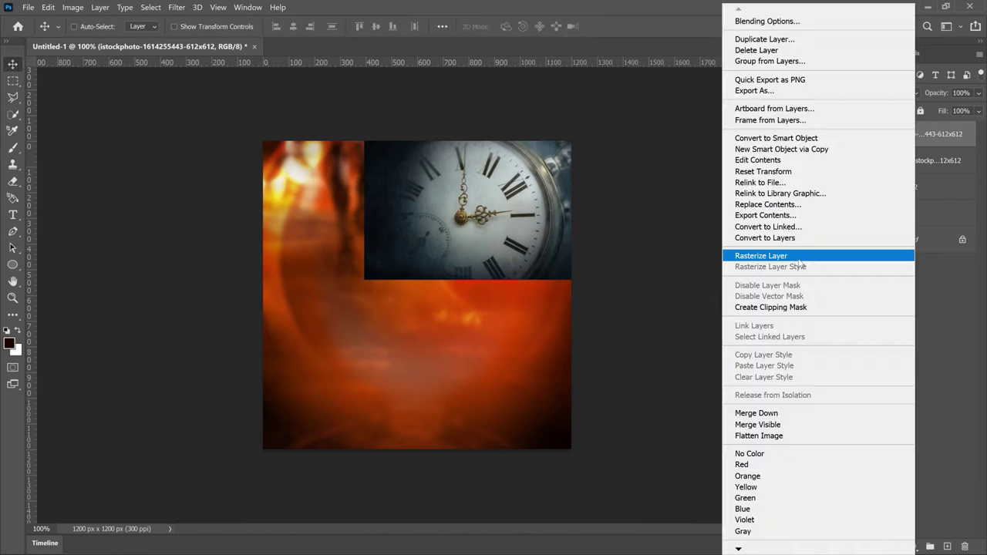
left_click(799, 261)
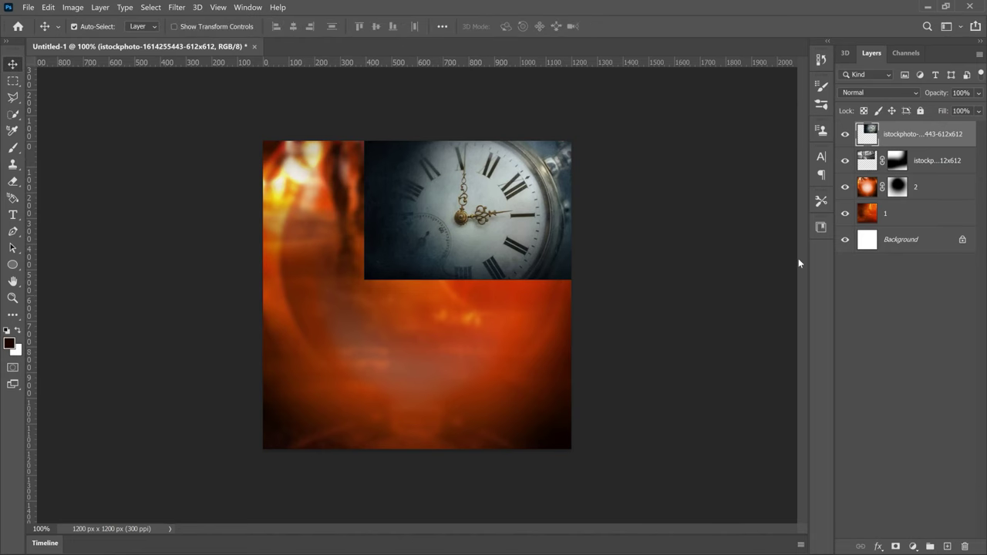
key("ctrl+shift+u")
- Set the clock layer's blend mode to Soft Light and mask out its left and lower edges with a soft black 800 px brush
left_click(865, 92)
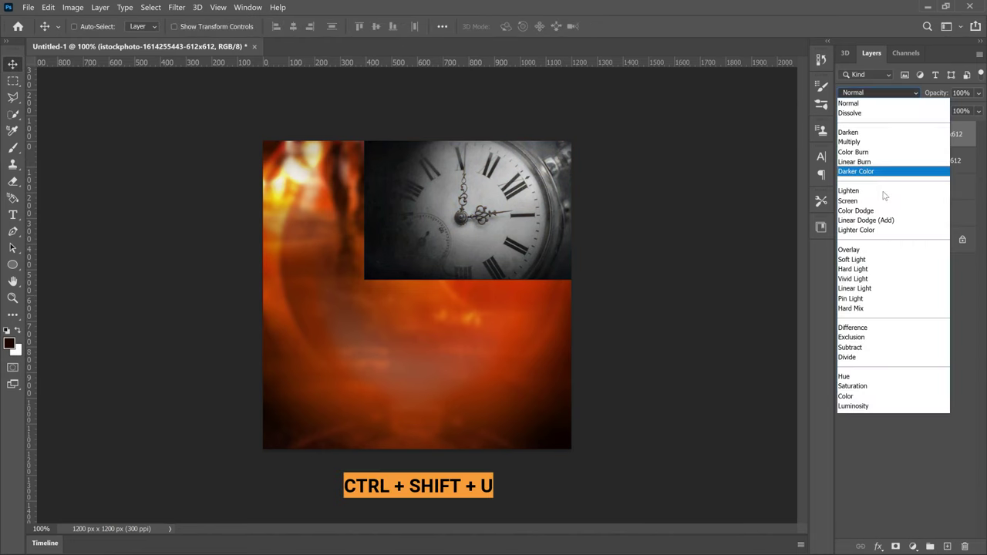
left_click(873, 259)
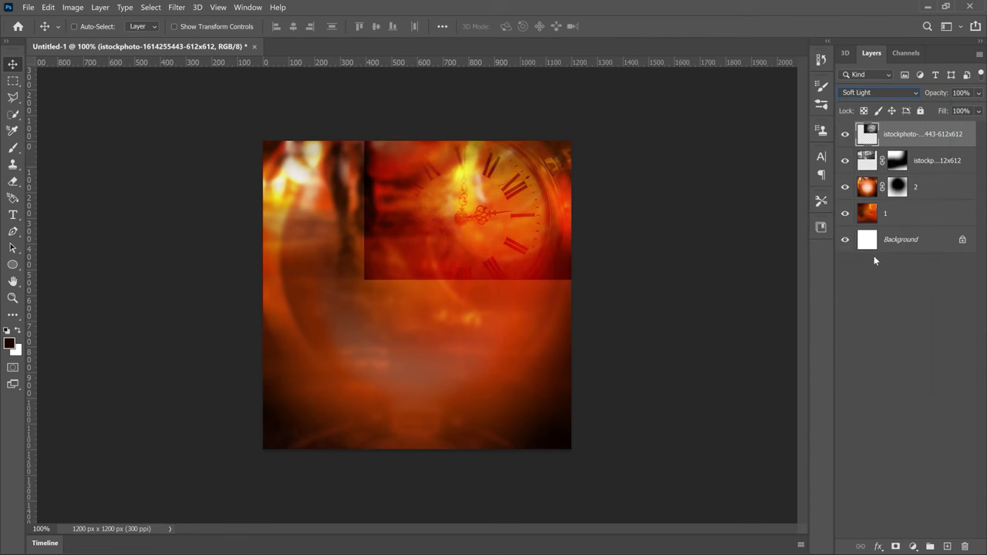
left_click(895, 548)
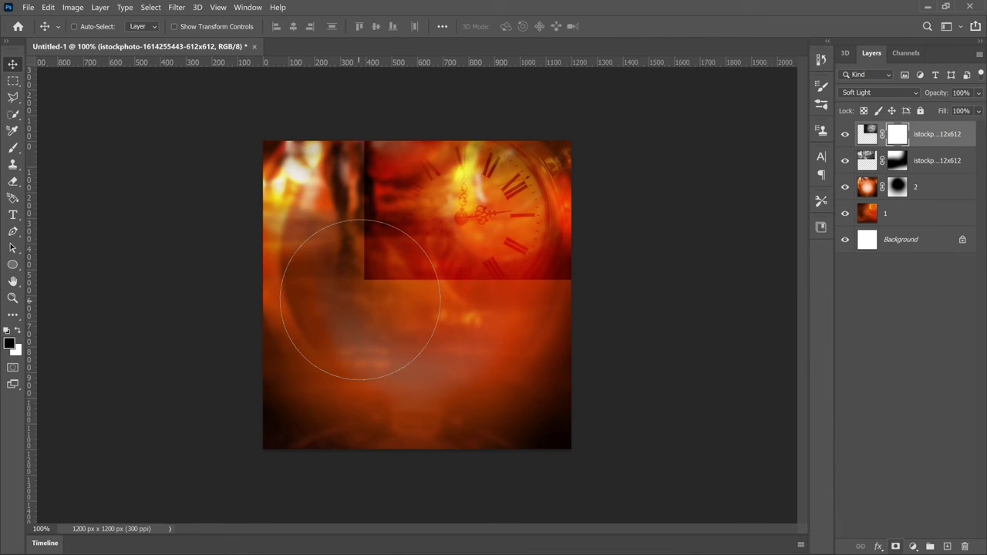
key("b")
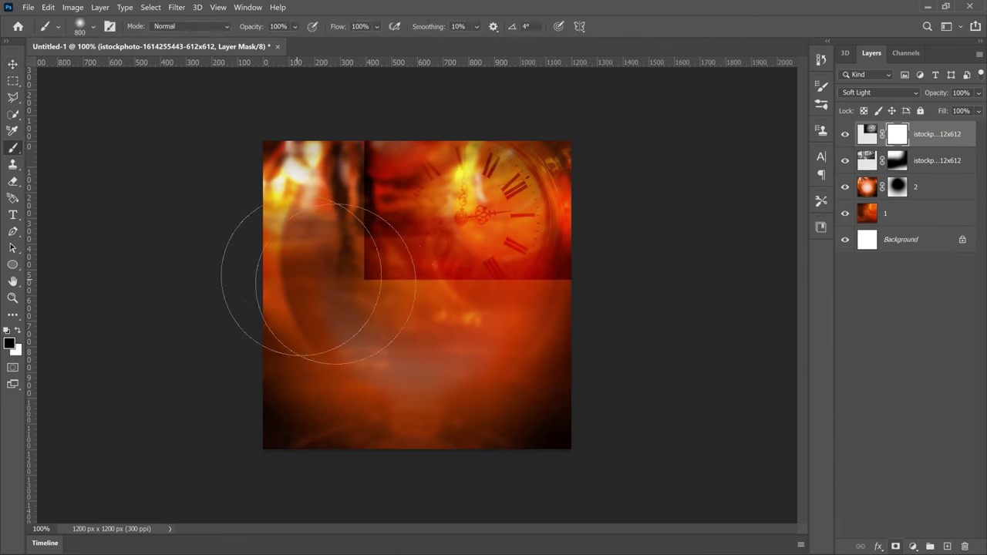
left_click_drag(319, 283, 575, 367)
- Duplicate the masked clock layer to strengthen its Soft Light effect
key("v")
key("ctrl+j")
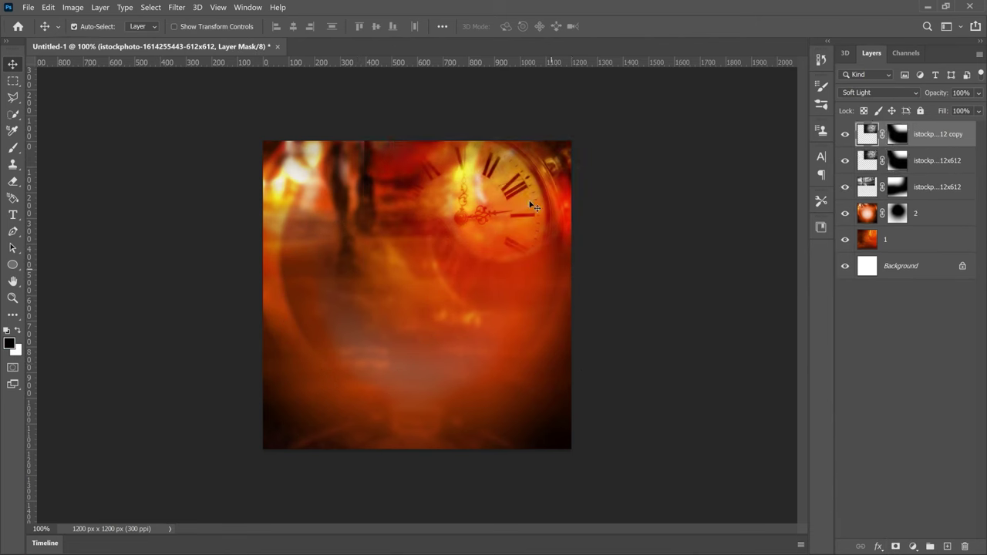
- Move the duplicated clock to the canvas's lower-left edge, flip it horizontally and scale it down to about 93%
left_click_drag(533, 207, 397, 355)
key("ctrl+t")
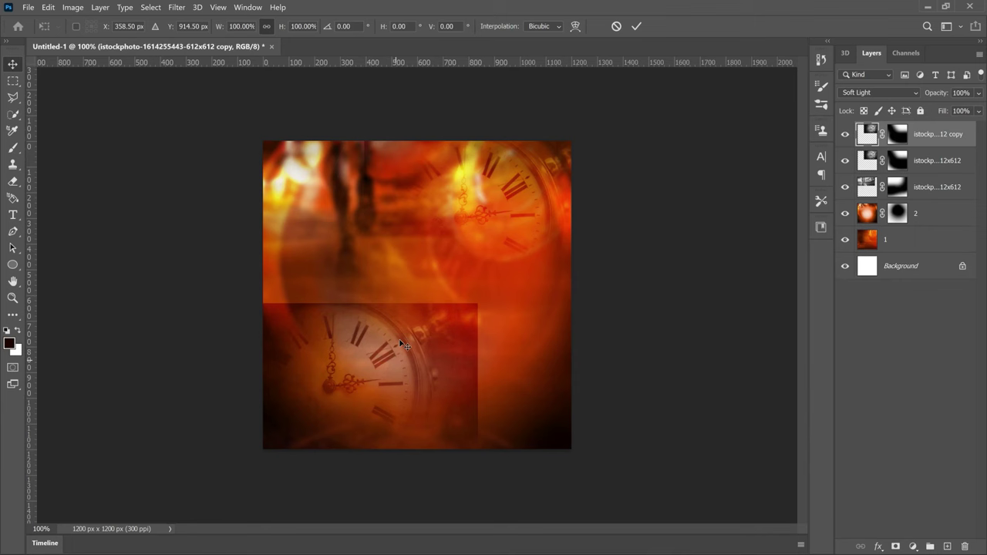
right_click(404, 345)
left_click(434, 323)
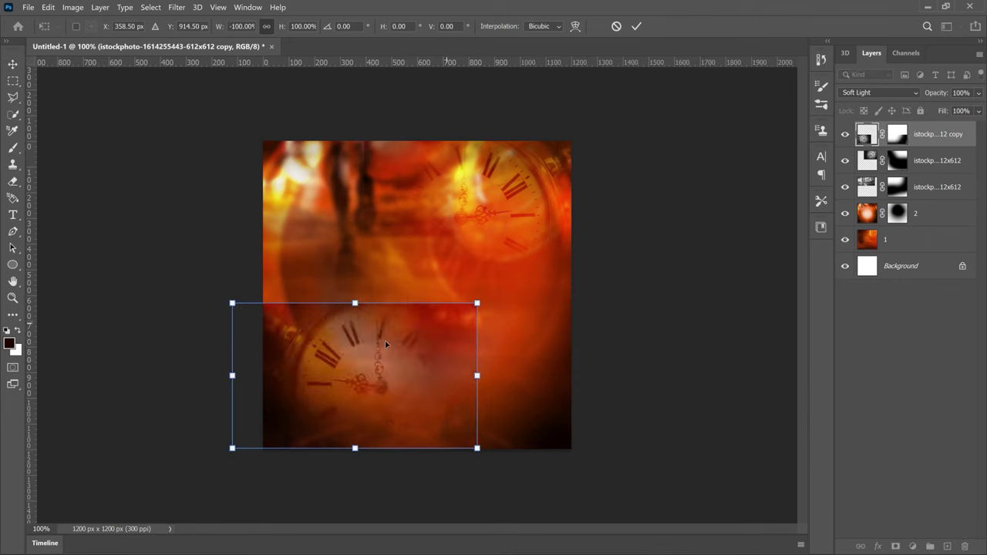
left_click_drag(386, 345, 379, 337)
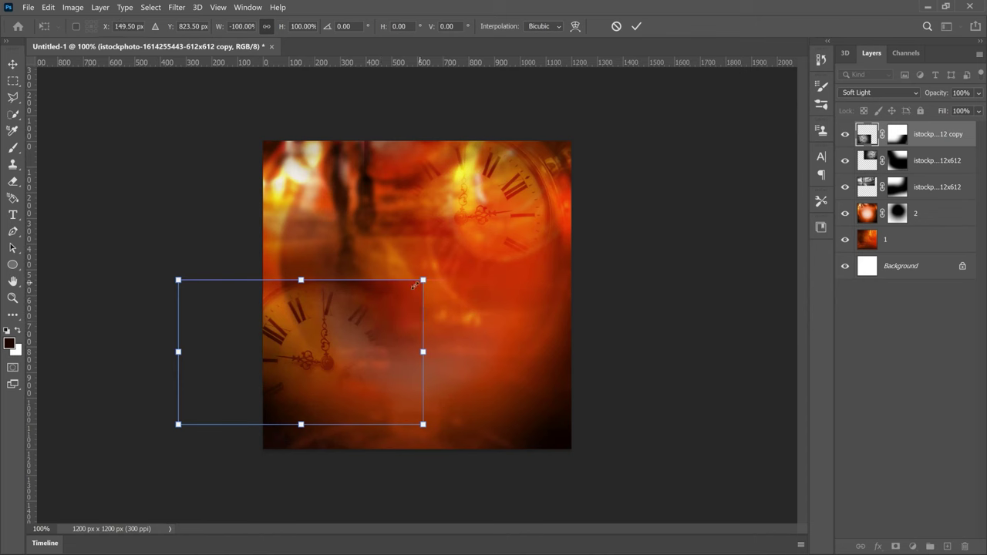
left_click_drag(415, 285, 404, 297)
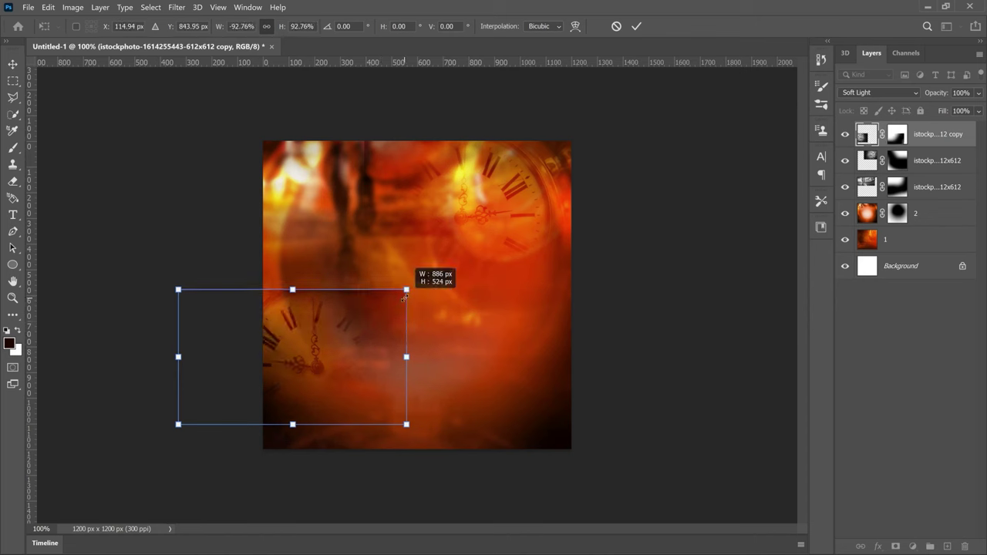
key("Escape")
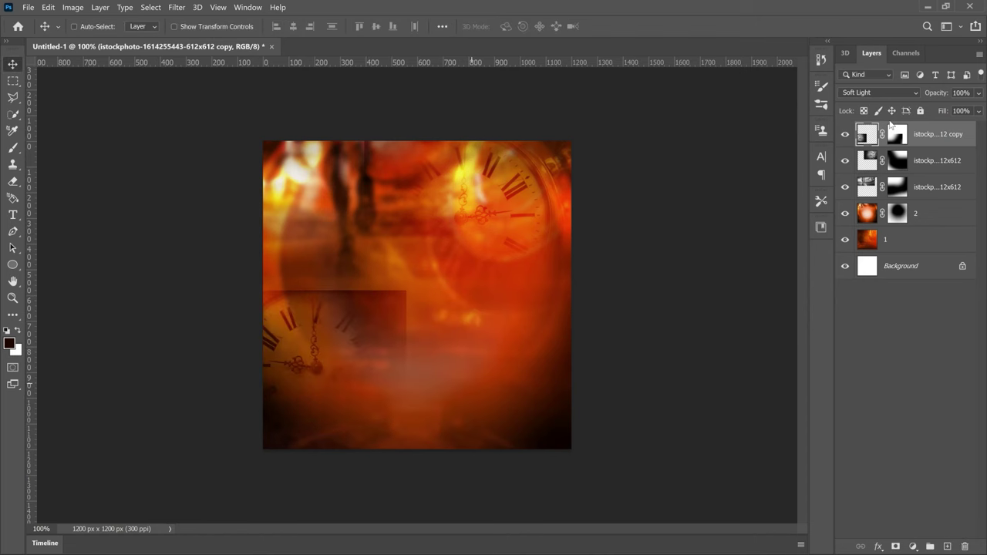
- Lower the flipped clock layer's opacity to 78% and mask out its hard edges with a soft black 800 px brush
left_click_drag(935, 93, 919, 96)
left_click(897, 136)
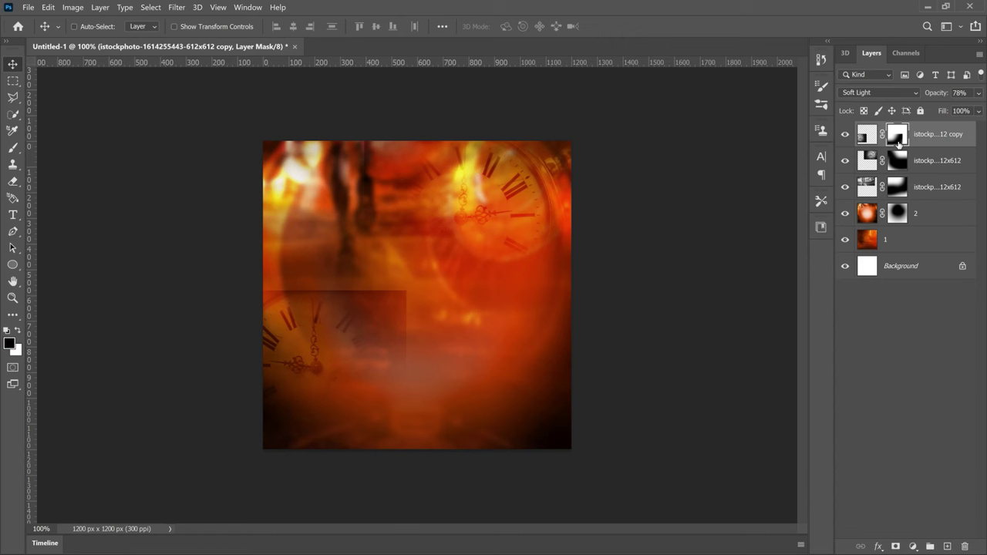
key("b")
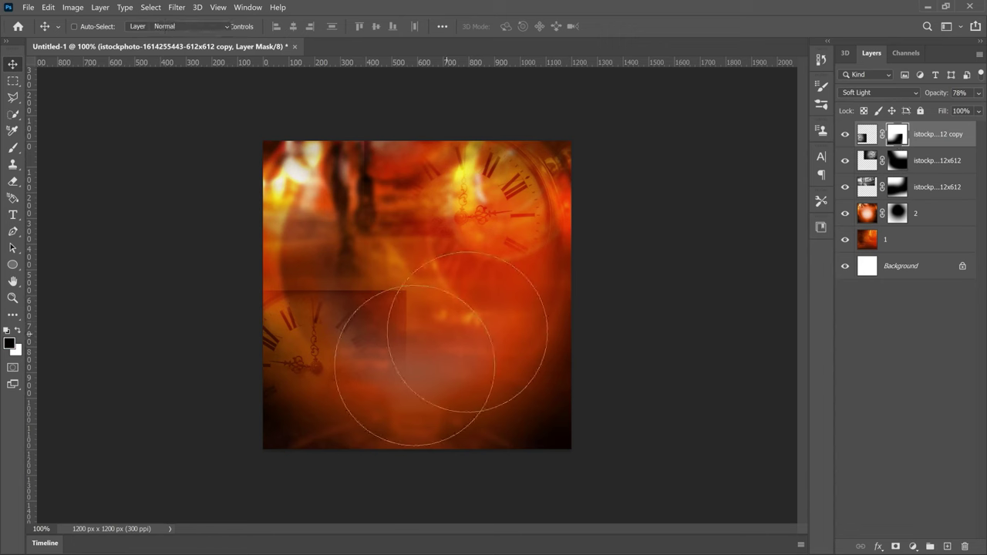
mouse_move(415, 367)
left_mouse_down()
mouse_move(280, 180)
mouse_move(263, 218)
mouse_move(355, 236)
mouse_move(204, 226)
left_mouse_up()
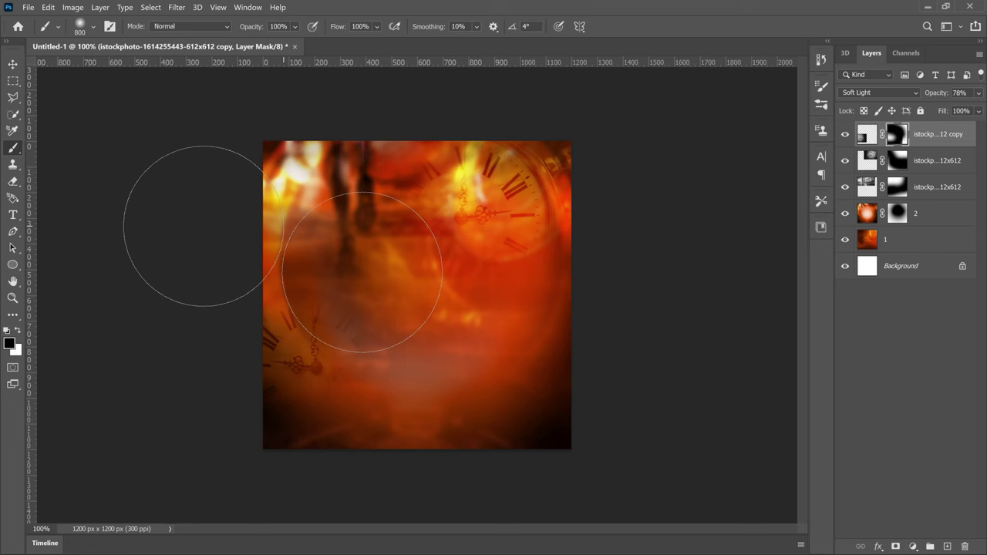
left_click_drag(204, 226, 472, 296)
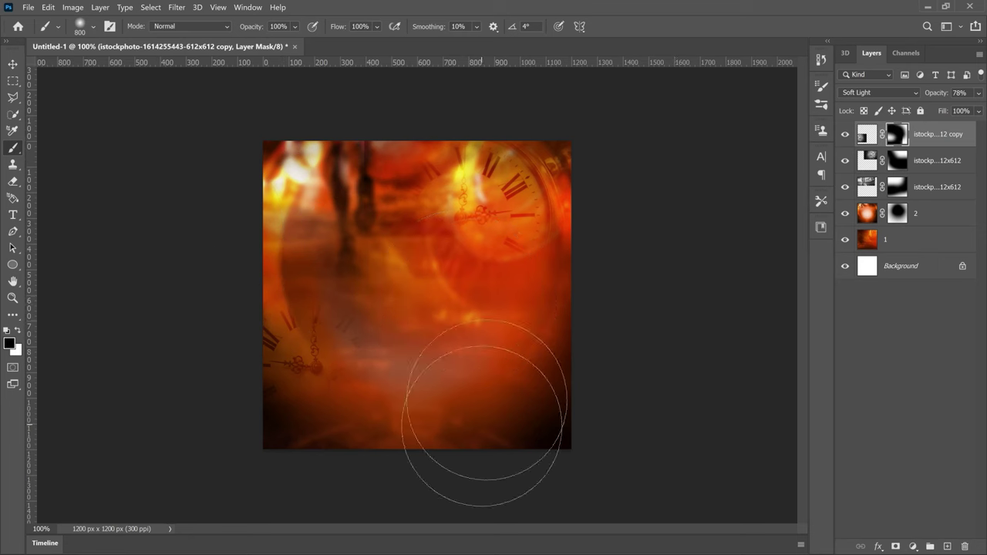
key("v")
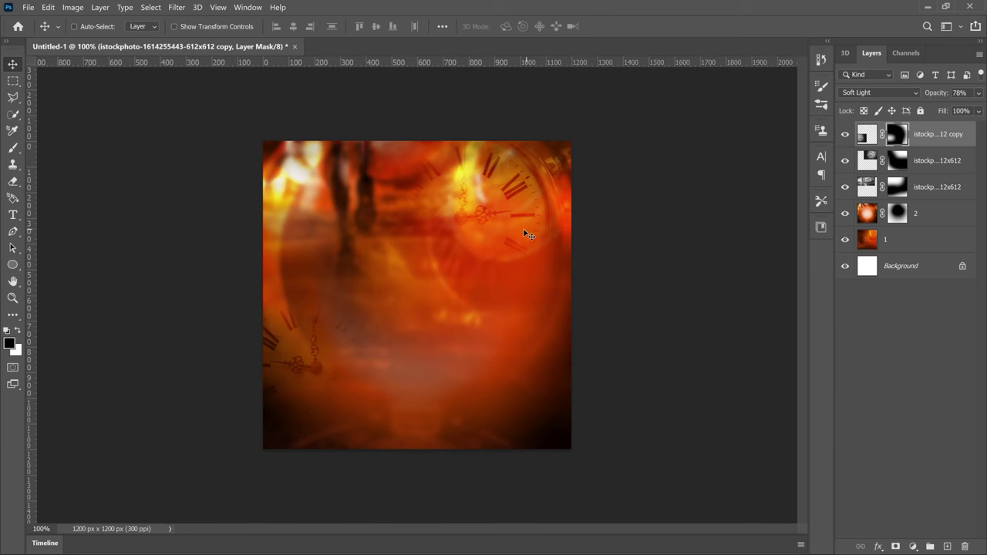
- Place the fire sparks image e3a0229bada8b3971de257dd823e83f9 as an embedded object covering the canvas
left_click(29, 8)
left_click(89, 245)
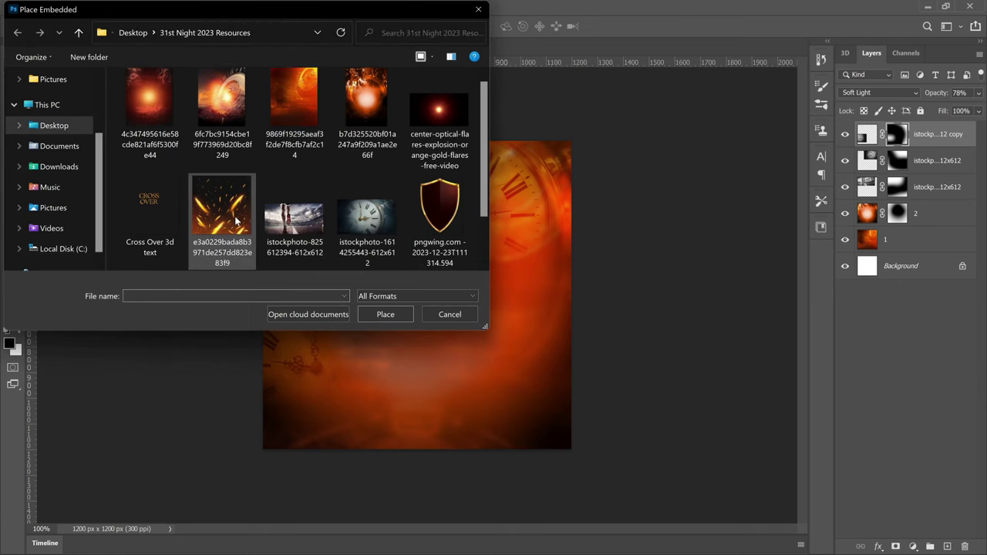
double_click(235, 221)
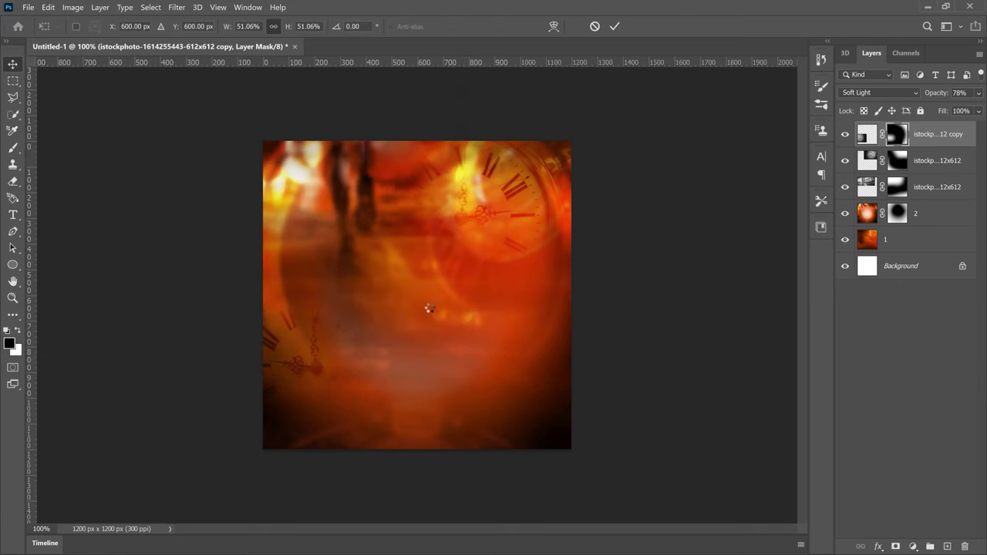
key("Return")
- Set the sparks layer's blend mode to Soft Light and its opacity to 51%
left_click(879, 93)
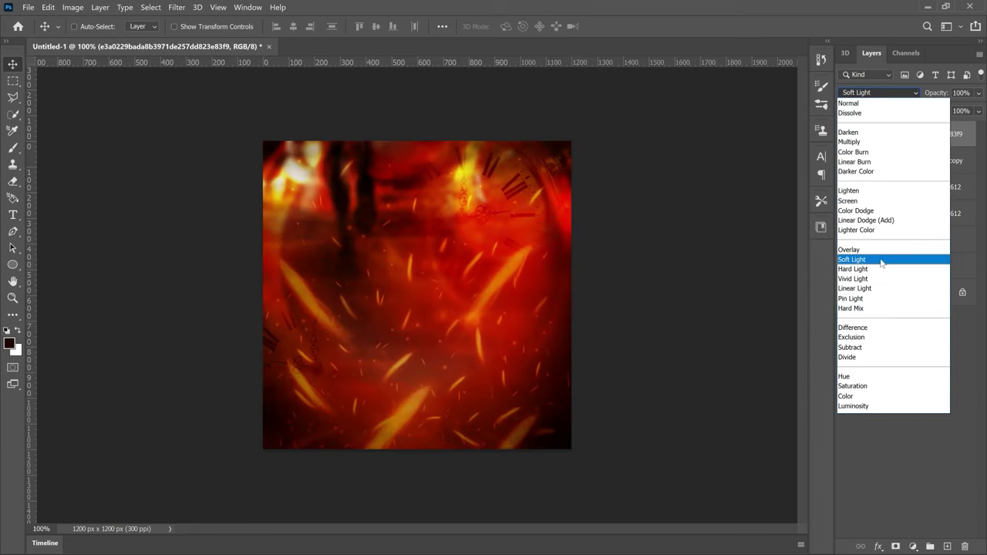
left_click(883, 260)
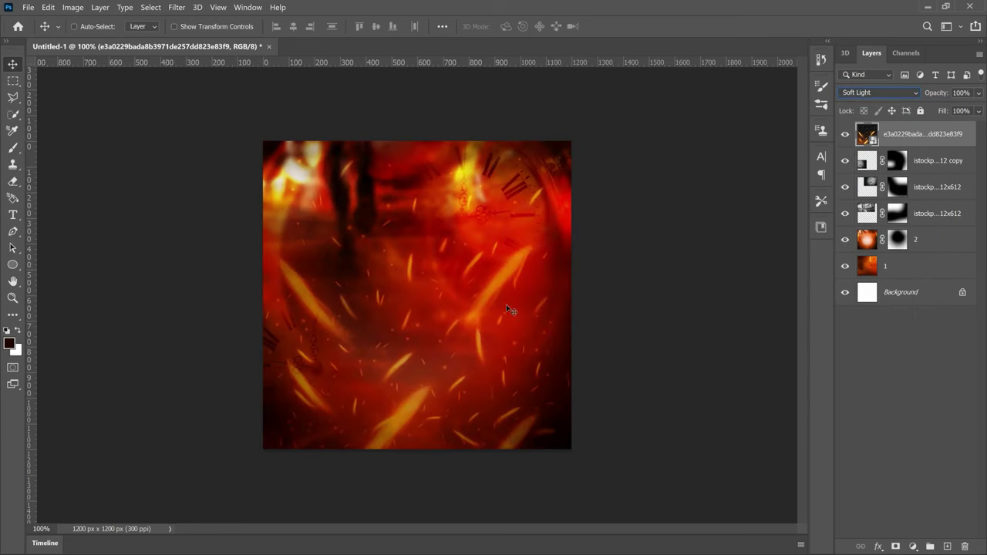
left_click_drag(937, 93, 907, 98)
left_click(246, 380)
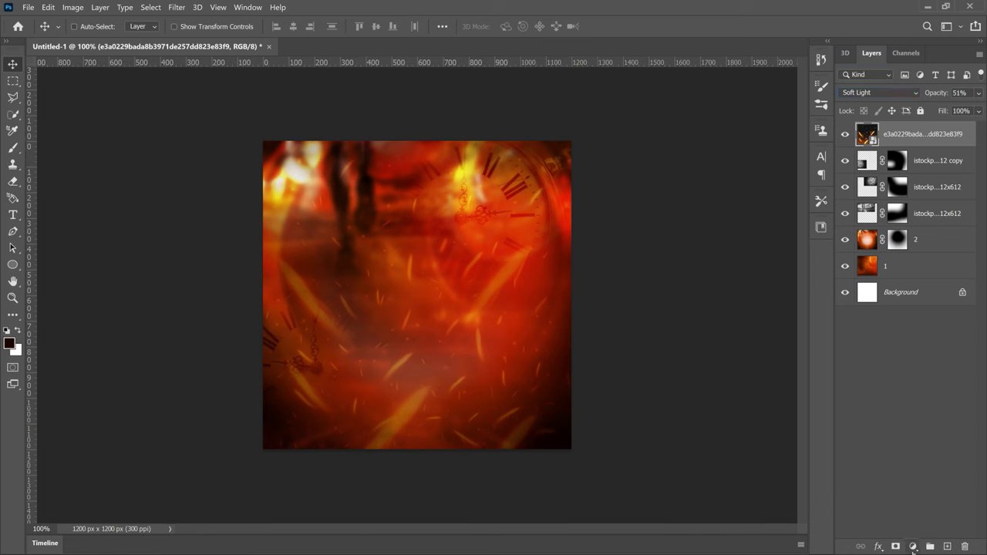
- Add a Hue/Saturation adjustment layer above the sparks layer with Hue set to +8
left_click(913, 547)
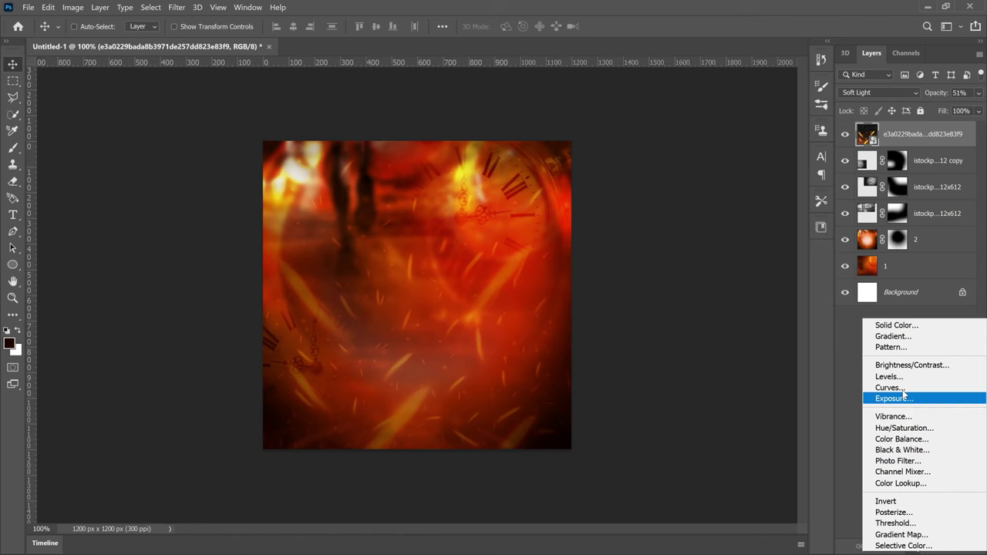
left_click(910, 428)
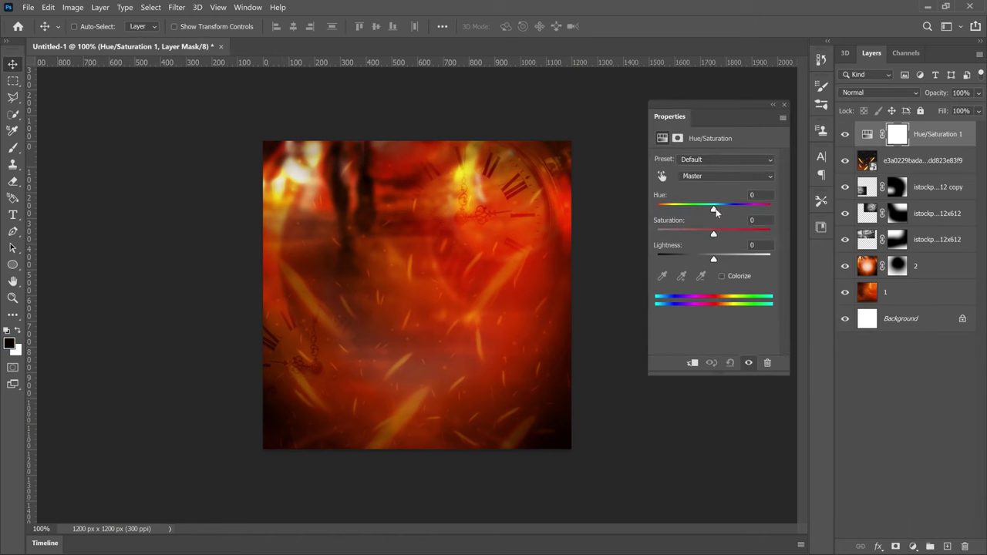
left_click_drag(715, 210, 716, 211)
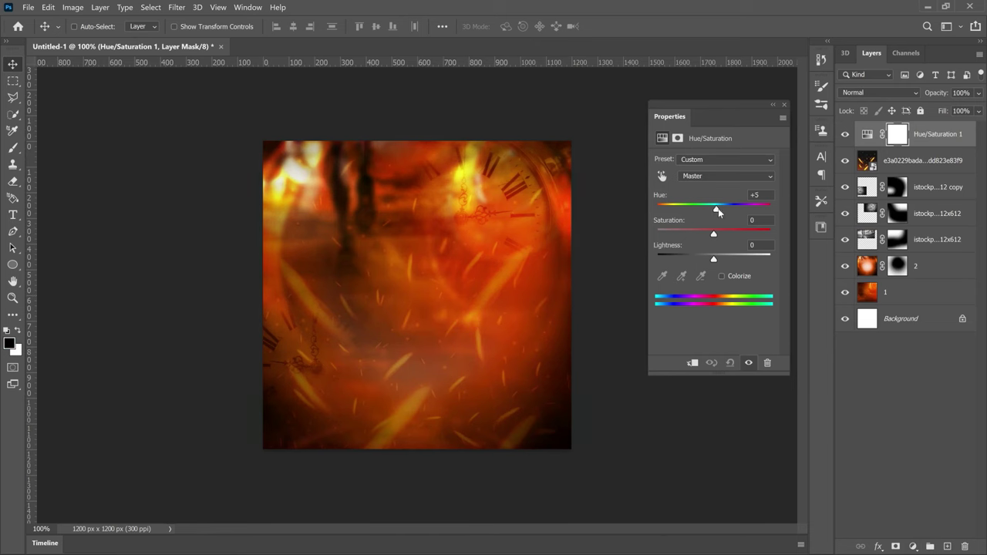
left_click_drag(718, 211, 719, 211)
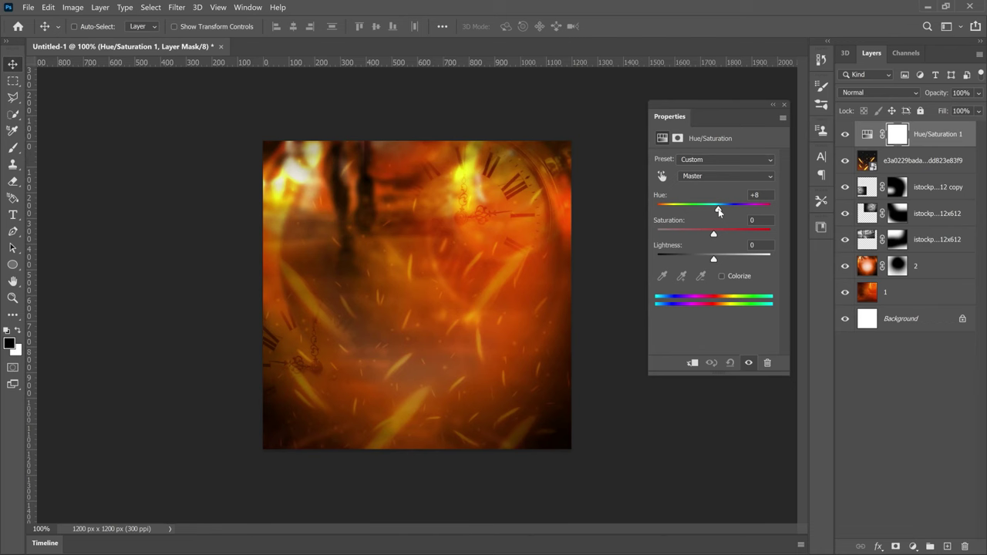
- Add a Vibrance adjustment layer on top of the stack and raise its vibrance moderately
left_click(912, 546)
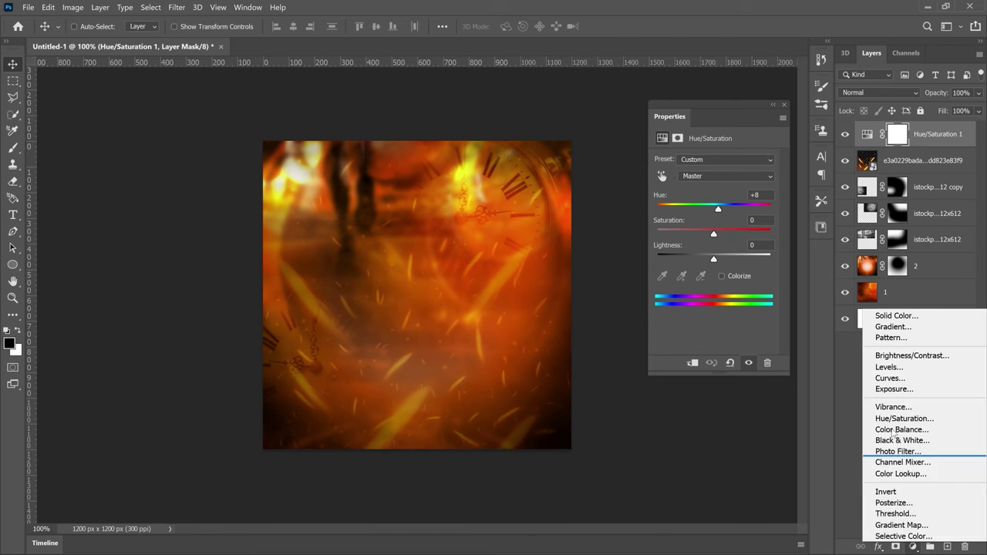
left_click(893, 406)
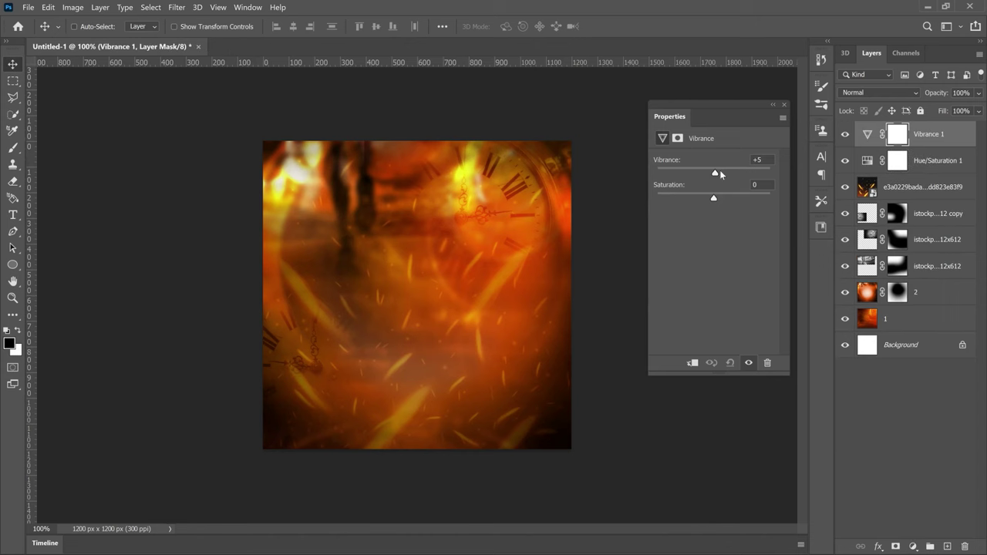
left_click_drag(719, 171, 728, 171)
left_click(816, 225)
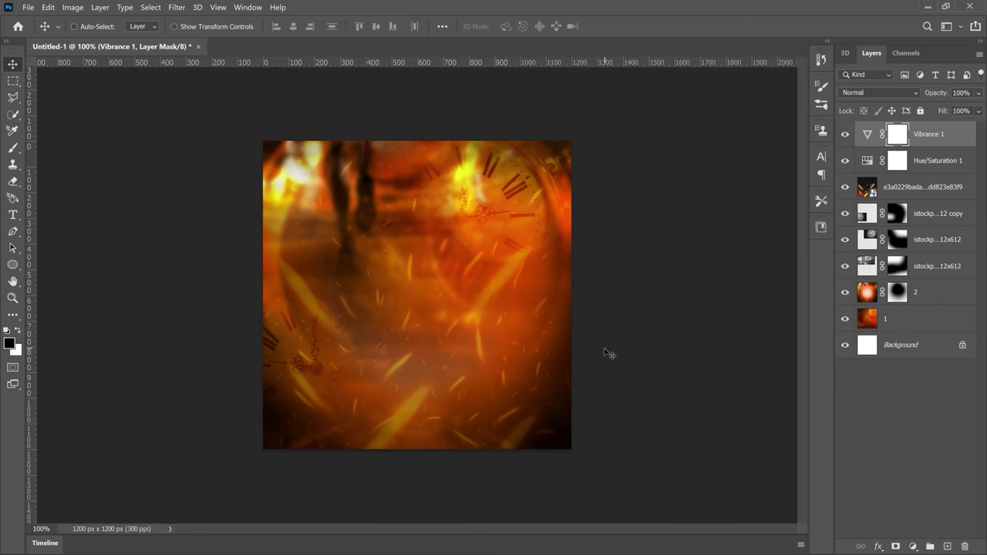
- Group all layers above the locked white layer and name the group Background
left_click(908, 324, "shift")
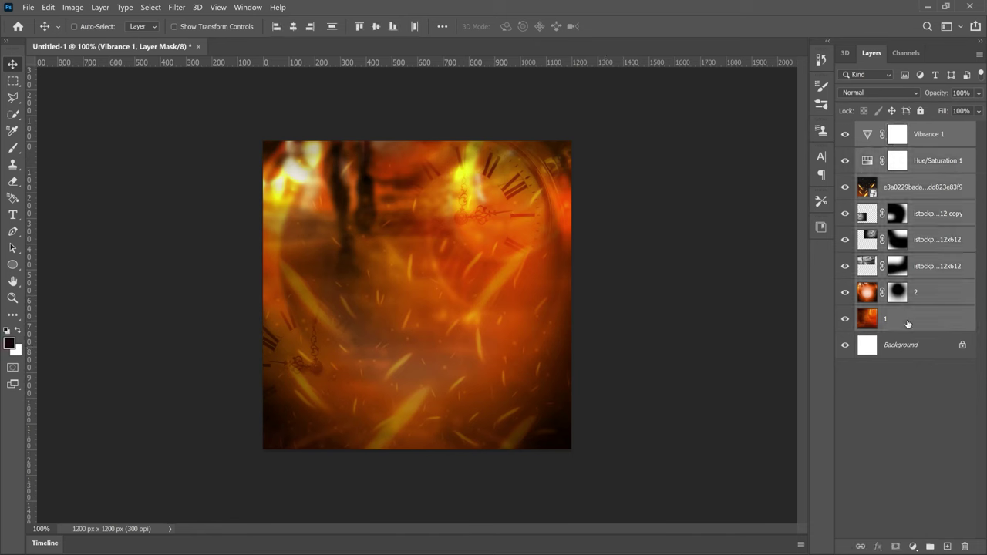
key("ctrl+g")
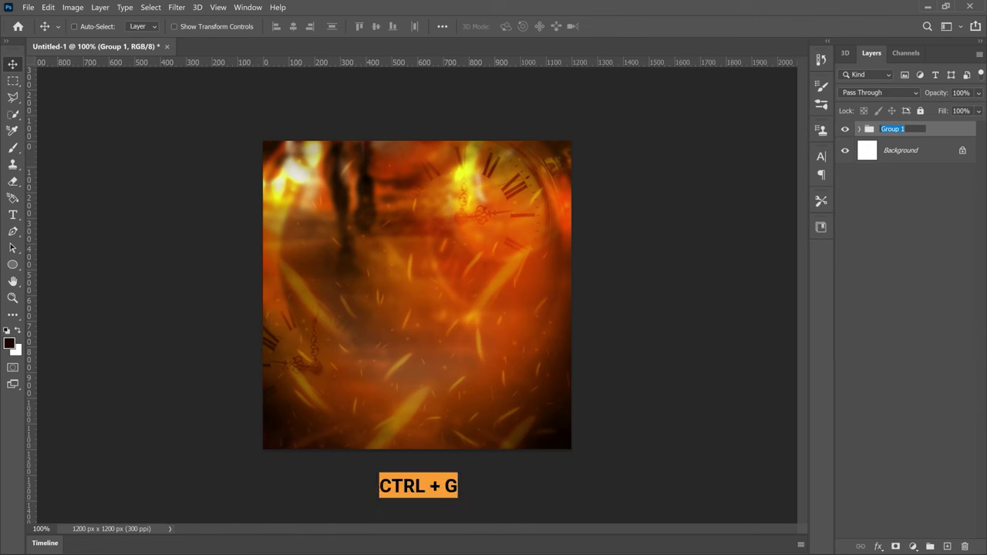
type("Background")
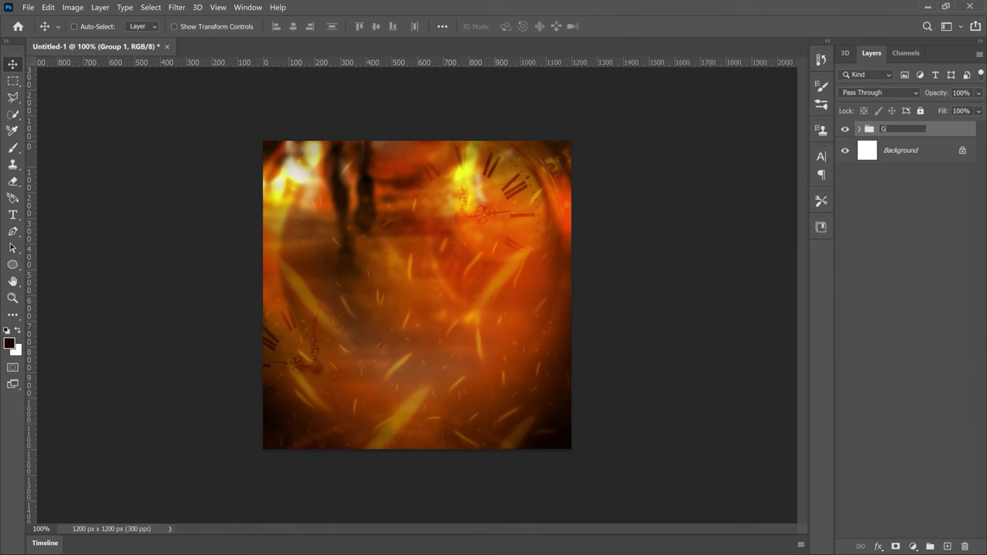
key("Return")
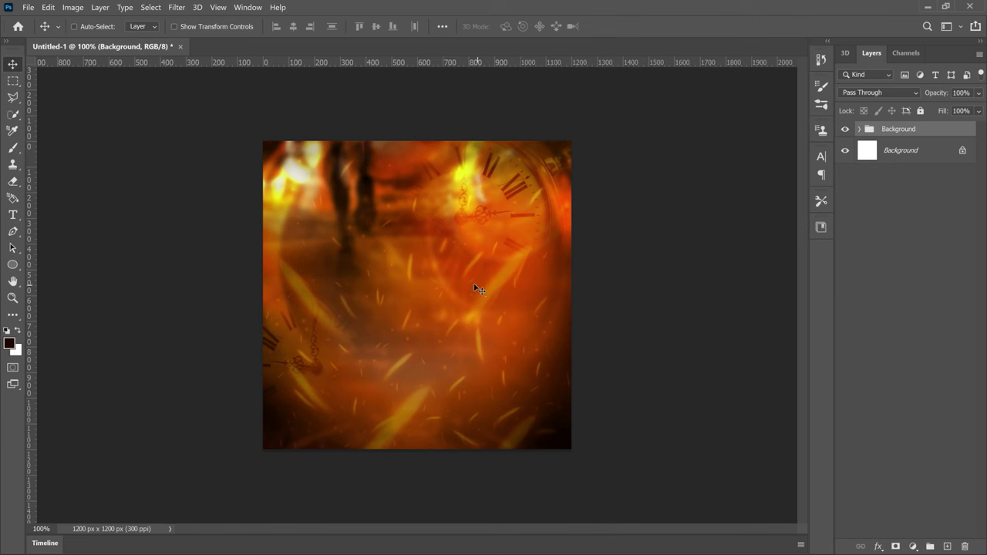
- Place Tehillah Praise Logo as an embedded object, shrunk to a small badge near the canvas's top edge, slightly left of centre
left_click(27, 7)
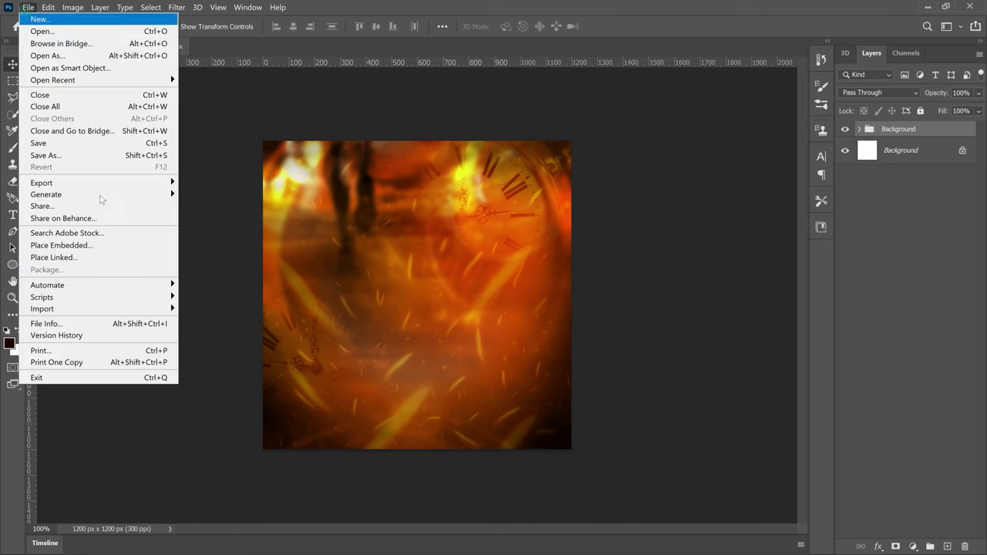
left_click(114, 243)
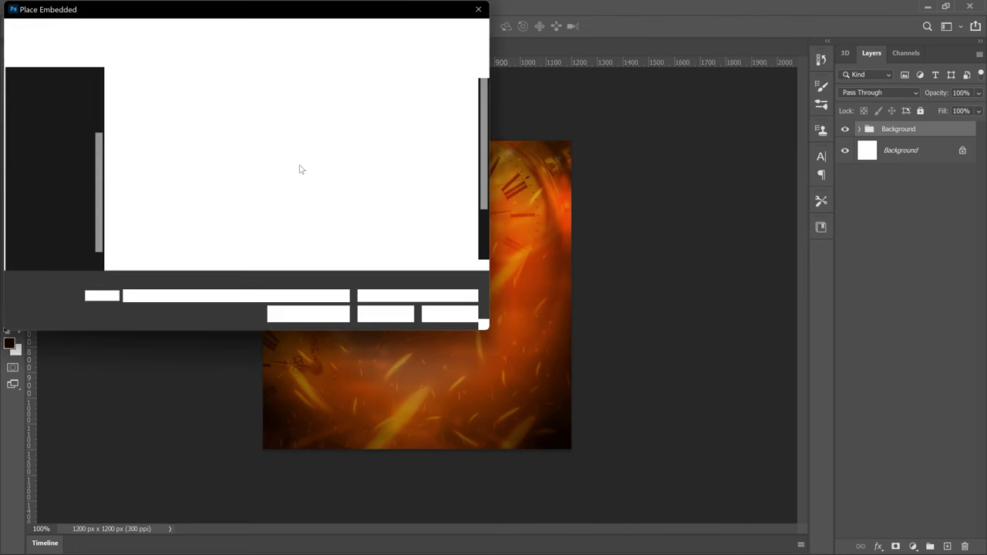
scroll(355, 185, "down", 2)
double_click(142, 223)
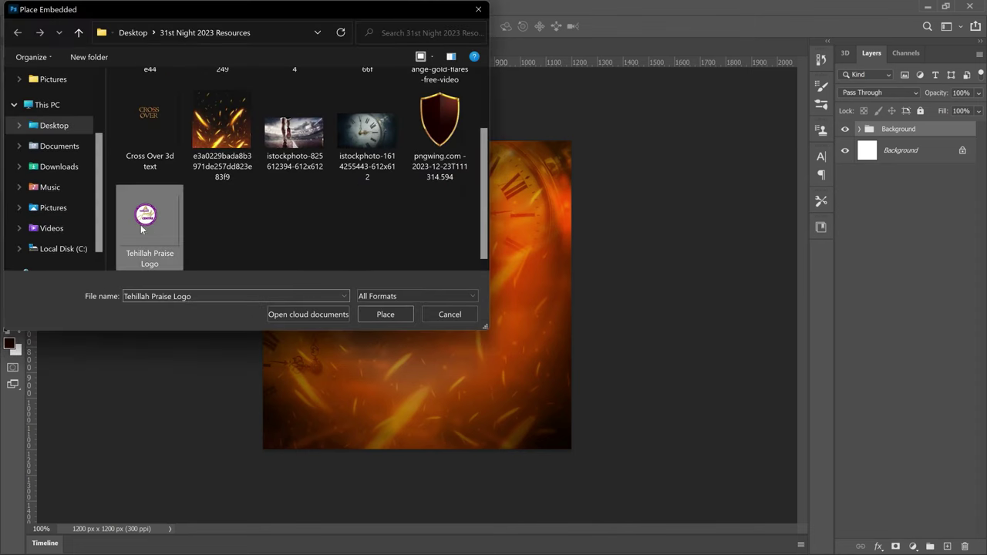
left_click_drag(494, 362, 420, 209)
key("Return")
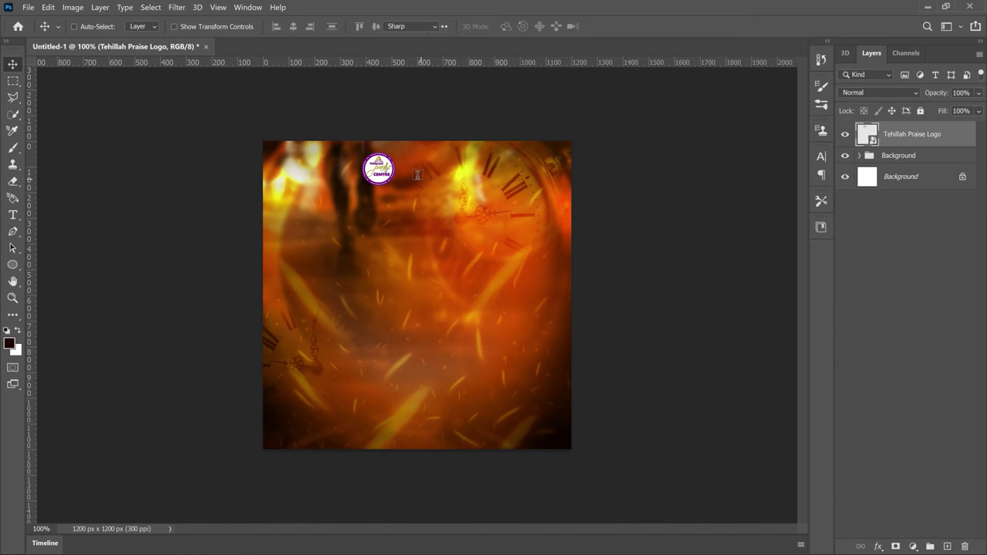
- Add the church name beginning "TEHILLAH PRAISE" beside the logo in Poppins Medium 14 pt, coloured white (ffffff)
key("t")
left_click(413, 164)
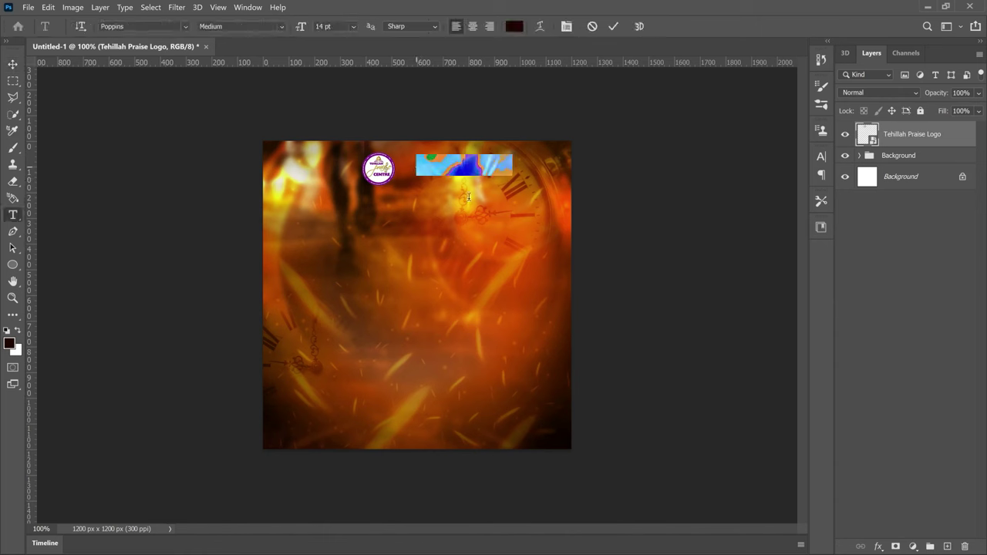
key("End")
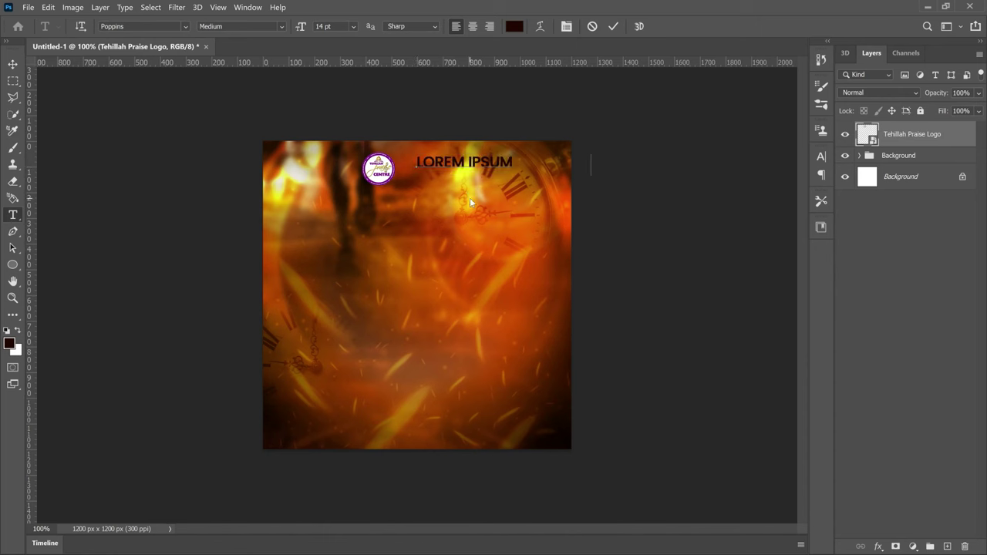
key("ctrl+v")
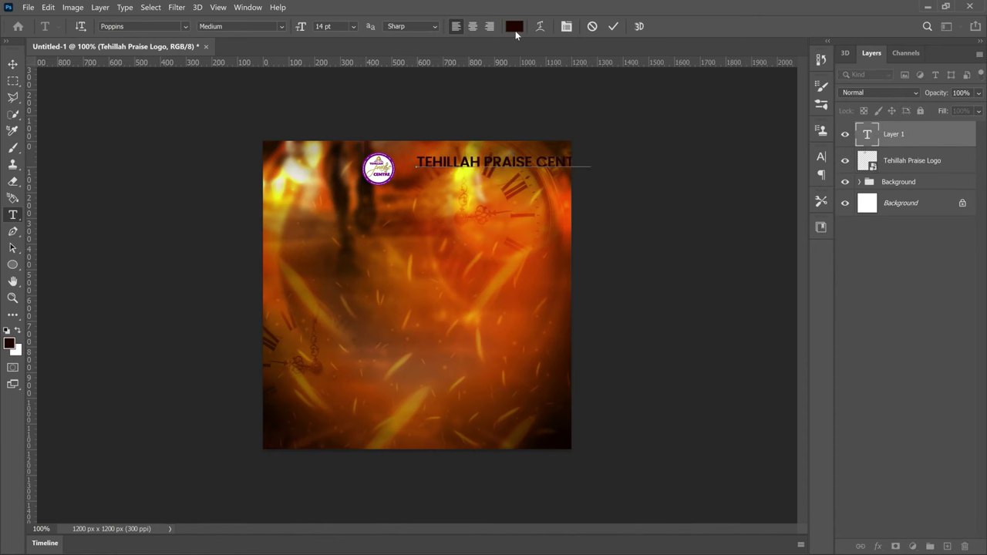
left_click(514, 30)
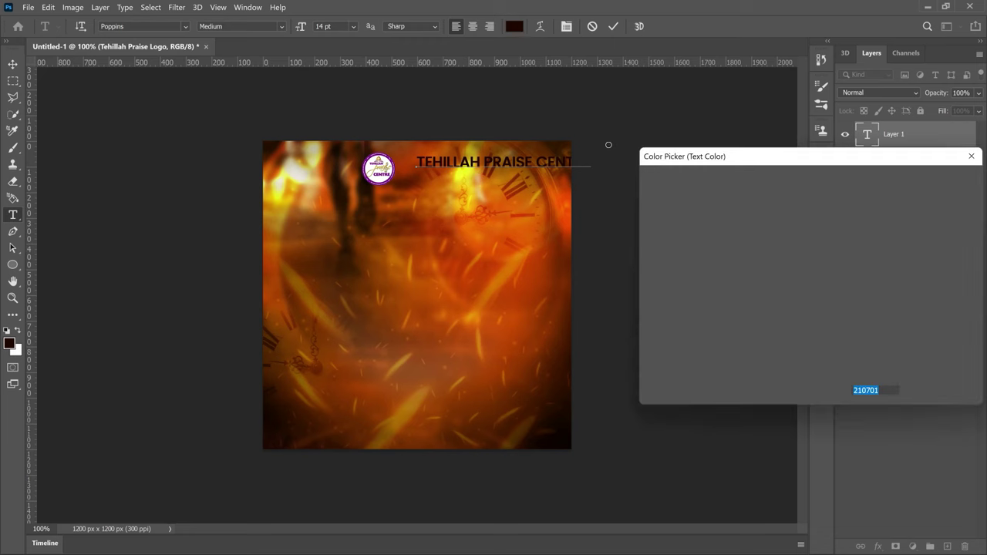
type("ffffff")
left_click(927, 183)
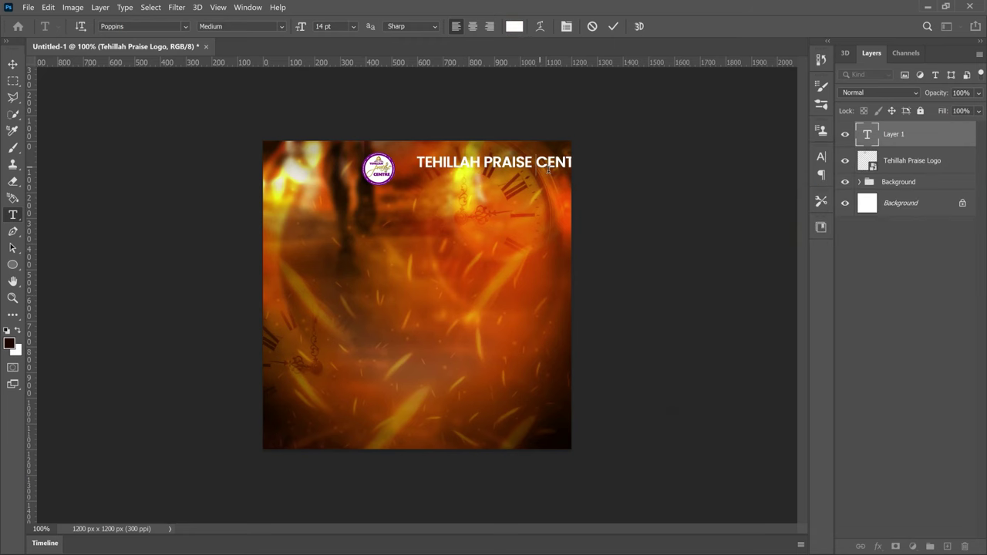
- Put CENTRE on a second line of the church name at 30 pt with 25 pt leading
key("Return")
double_click(444, 178)
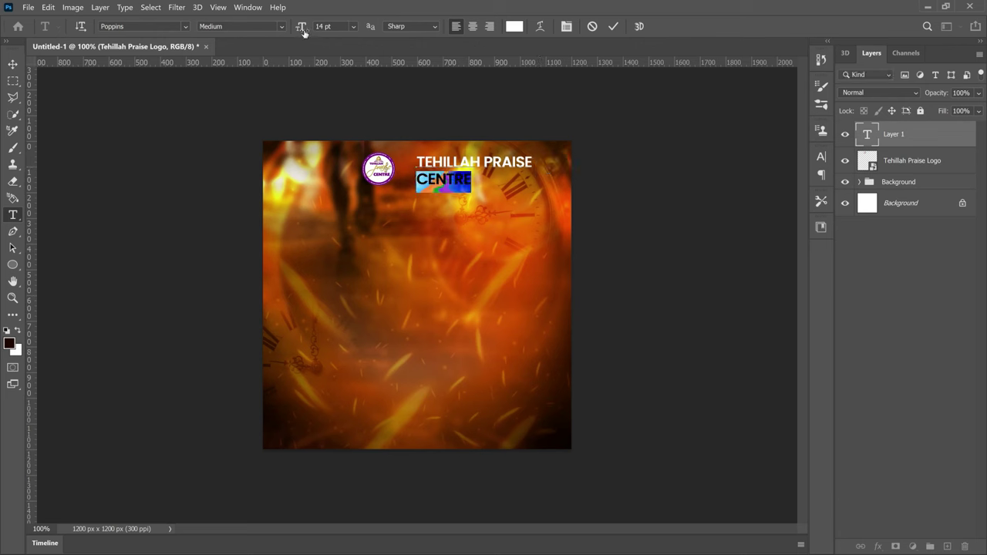
left_click_drag(303, 33, 312, 37)
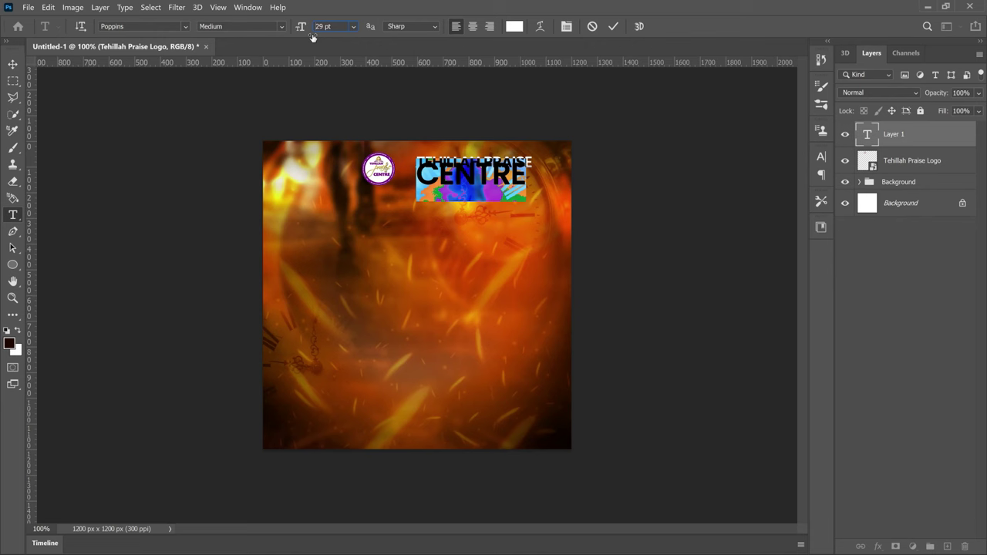
left_click_drag(313, 37, 315, 37)
left_click(566, 26)
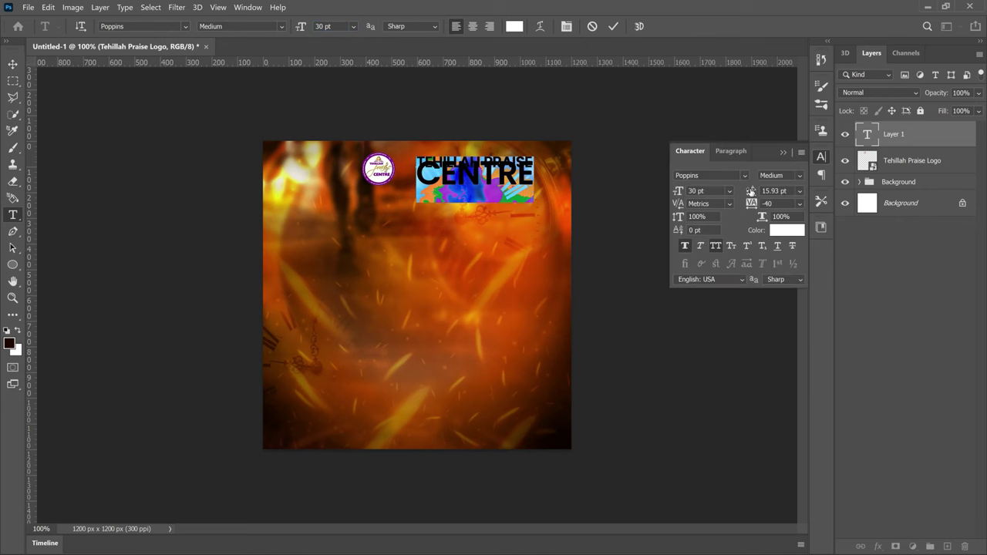
left_click_drag(750, 190, 754, 191)
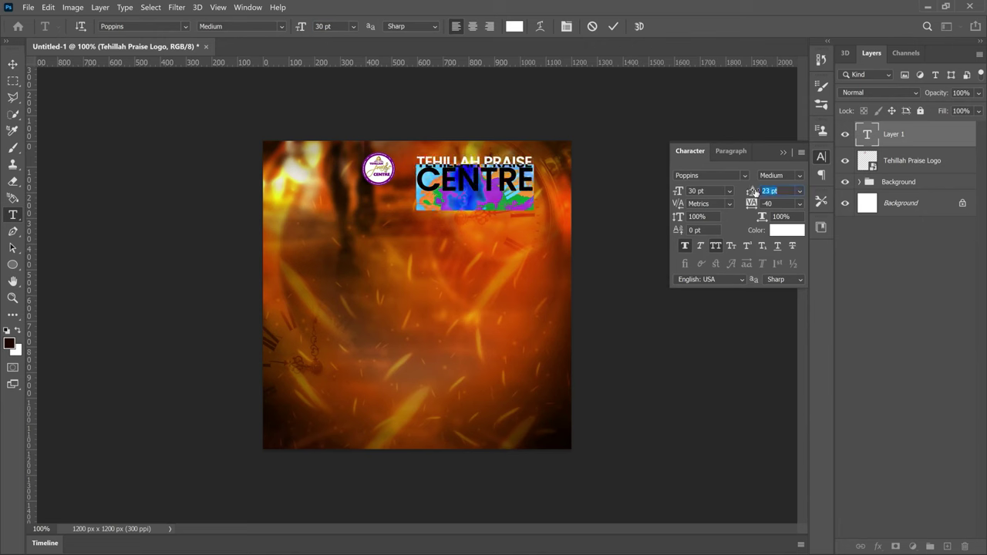
left_click(603, 375)
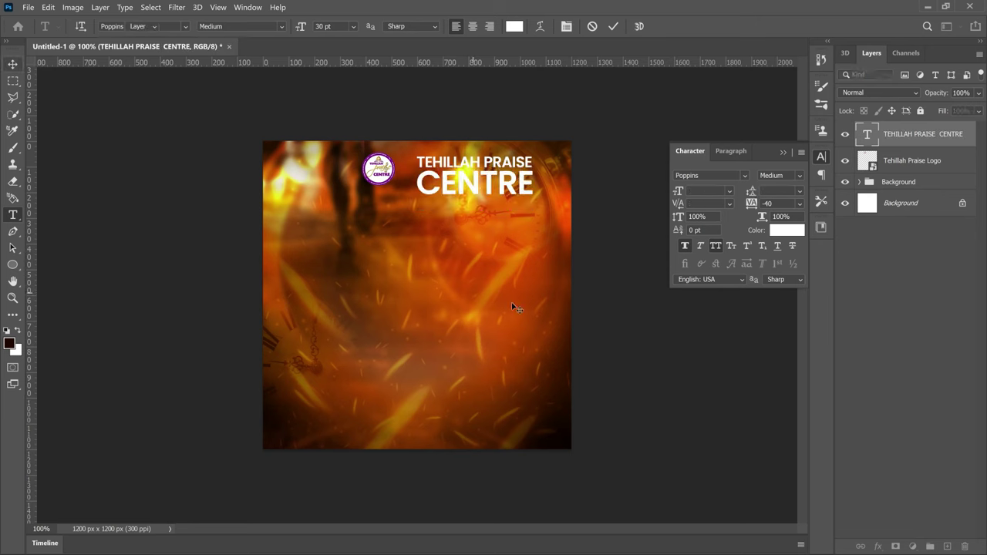
- Scale the two-line church name down until it matches the logo's height and position it directly beside the logo
key("ctrl+t")
left_click_drag(535, 210, 513, 195)
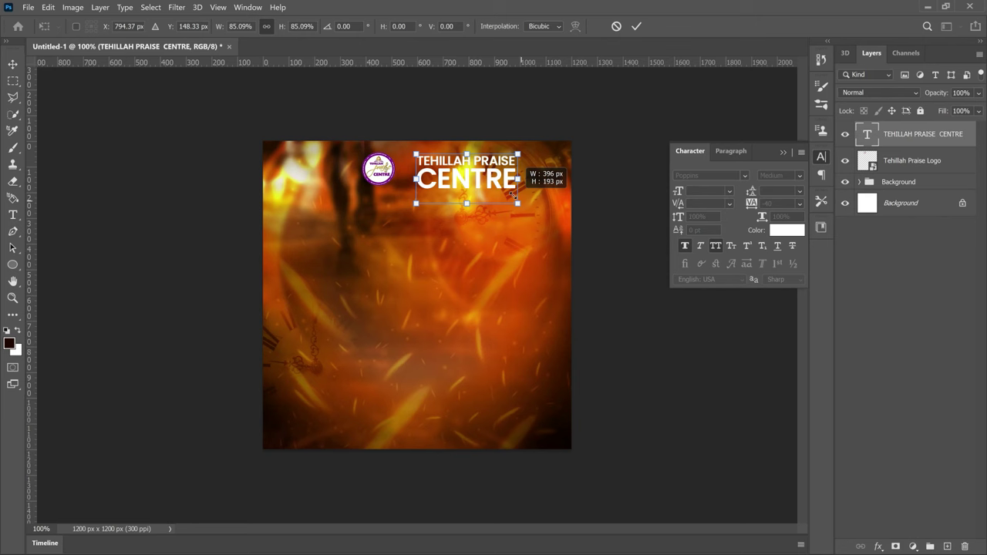
key("Return")
- Add a Multiply drop shadow to the church name with 29% opacity, 4 px distance, 25% spread and 120 px size
right_click(905, 108)
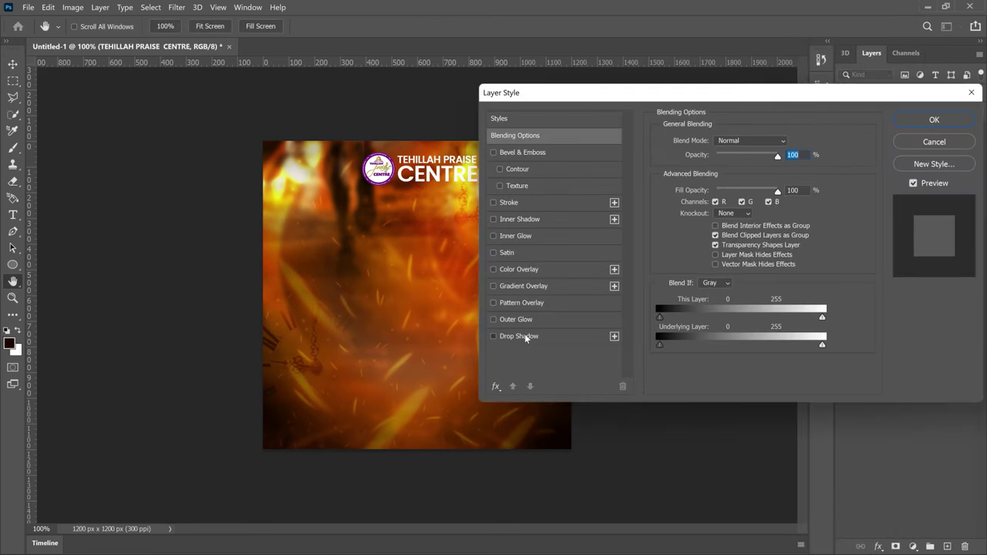
left_click(524, 337)
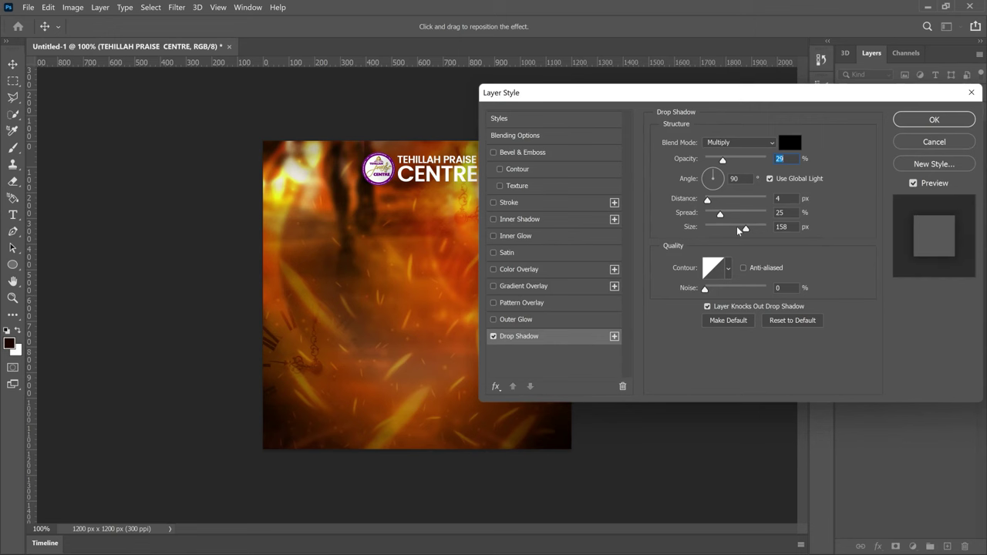
left_click(737, 229)
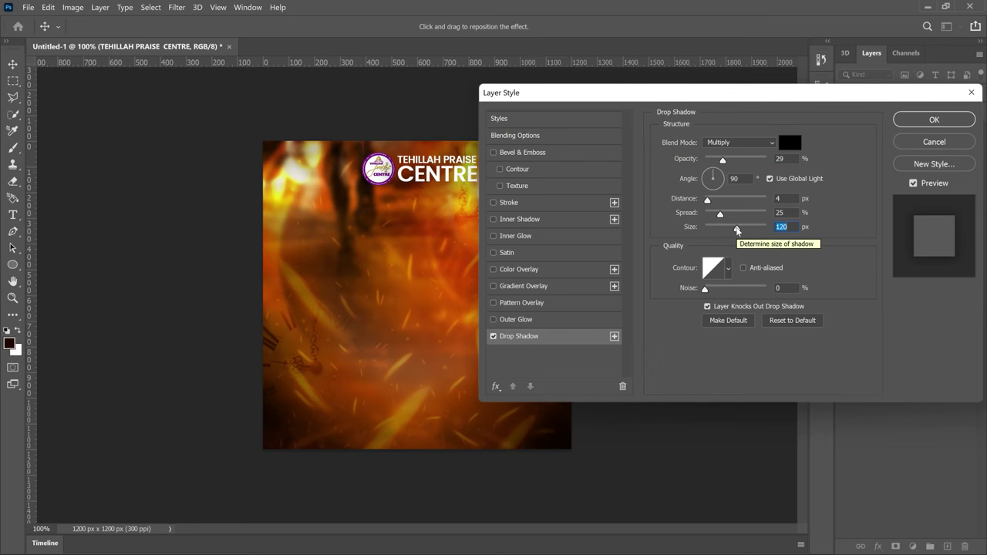
left_click(935, 115)
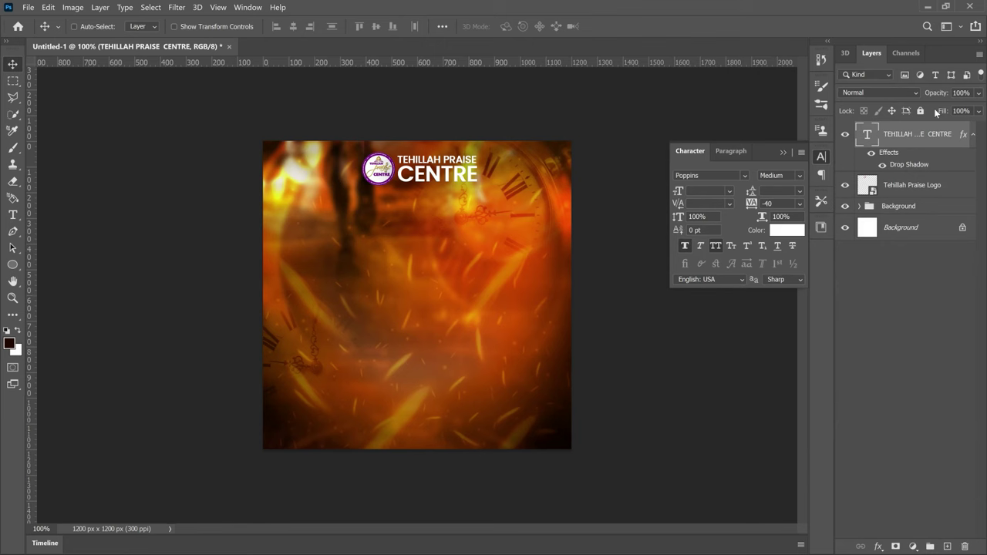
- Copy the church name's drop shadow effect onto the Tehillah Praise Logo layer and collapse both effect lists
left_click(972, 136)
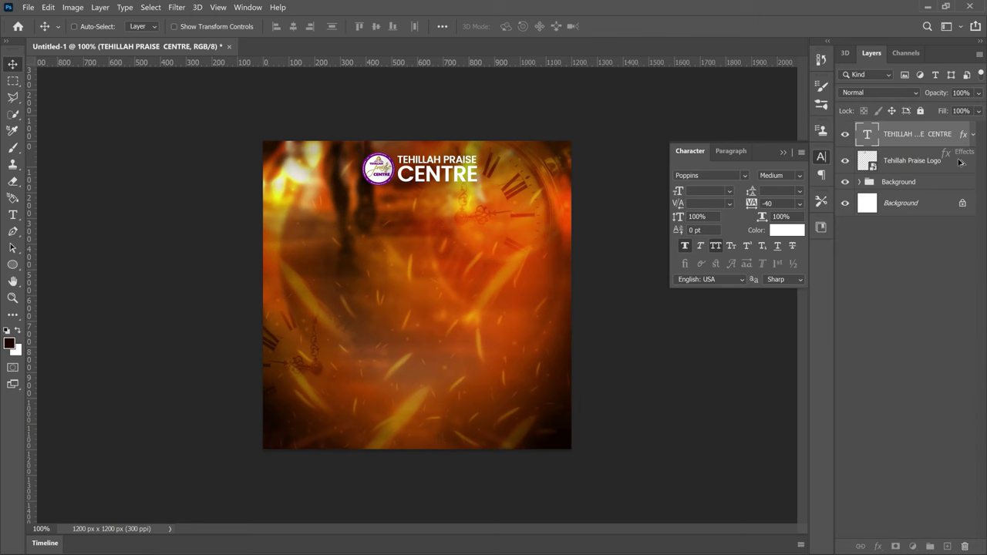
left_click(970, 161)
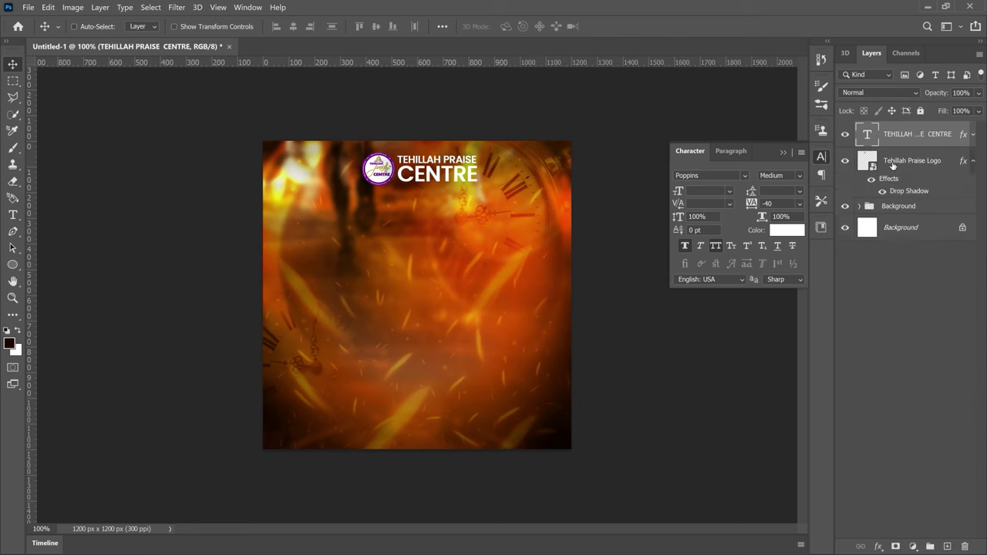
left_click(972, 161)
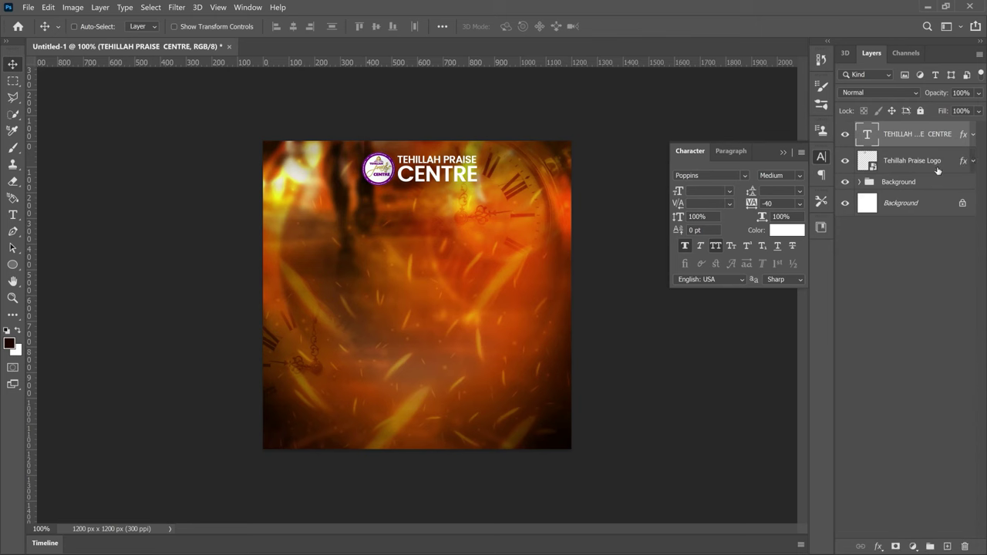
- Group the church name and logo layers and centre the group horizontally on the canvas
left_click(938, 162, "shift")
key("ctrl+g")
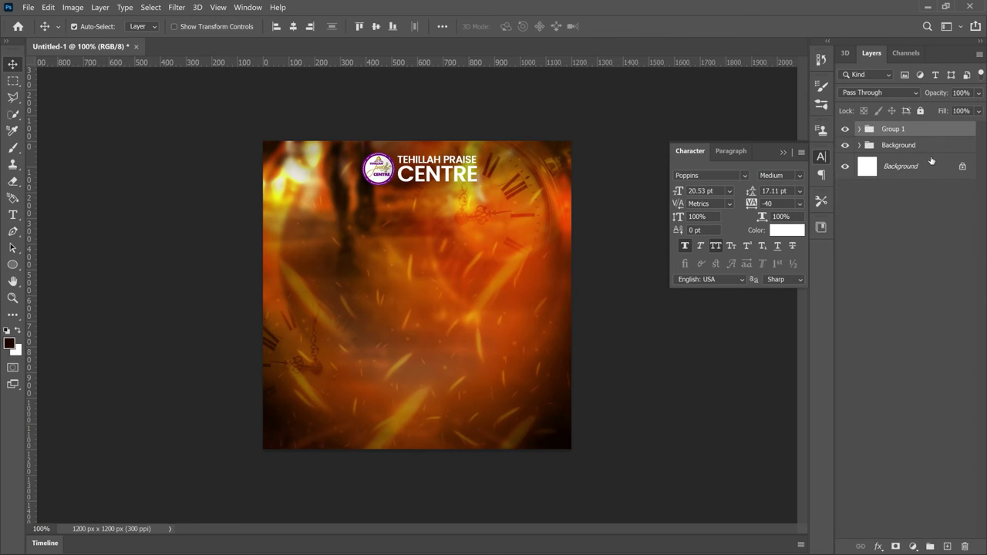
key("ctrl+a")
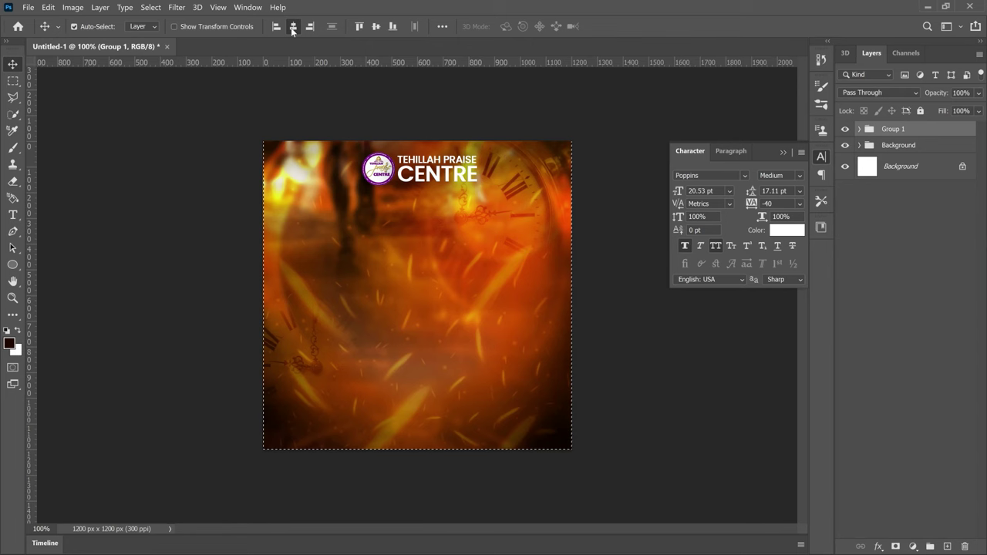
left_click(293, 28)
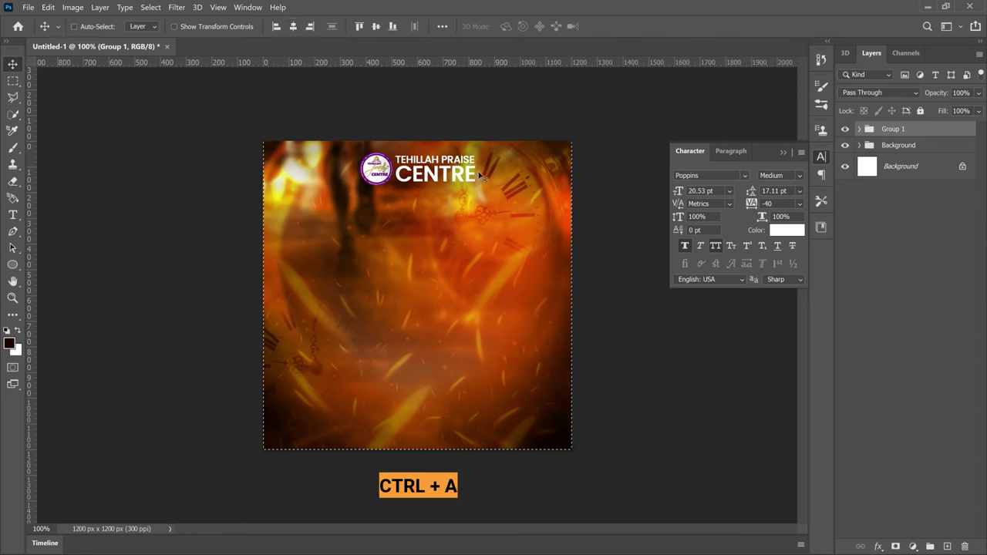
- Scale the logo and church name group to about 90% and centre it horizontally on the canvas again
key("ctrl+t")
left_click_drag(475, 153, 466, 155)
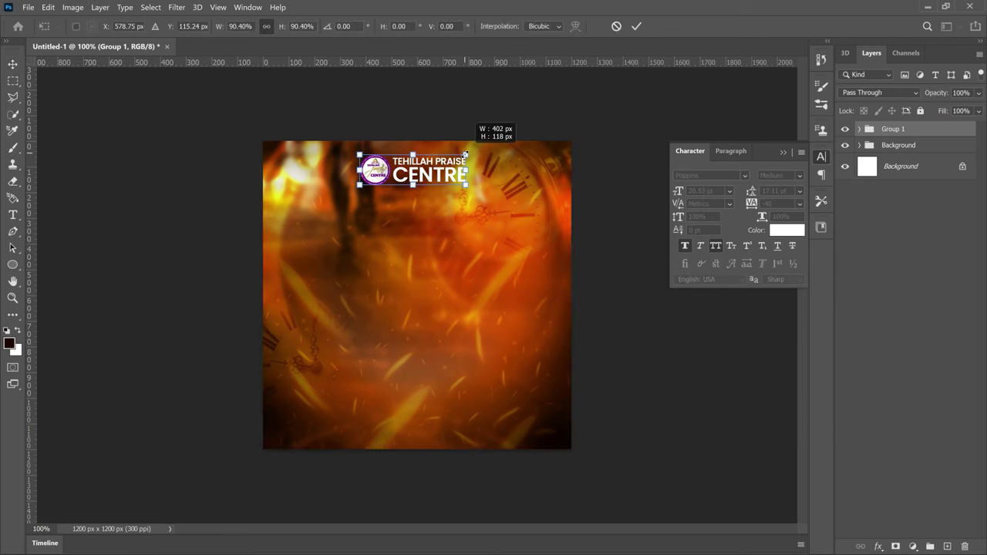
key("Return")
left_click(295, 27)
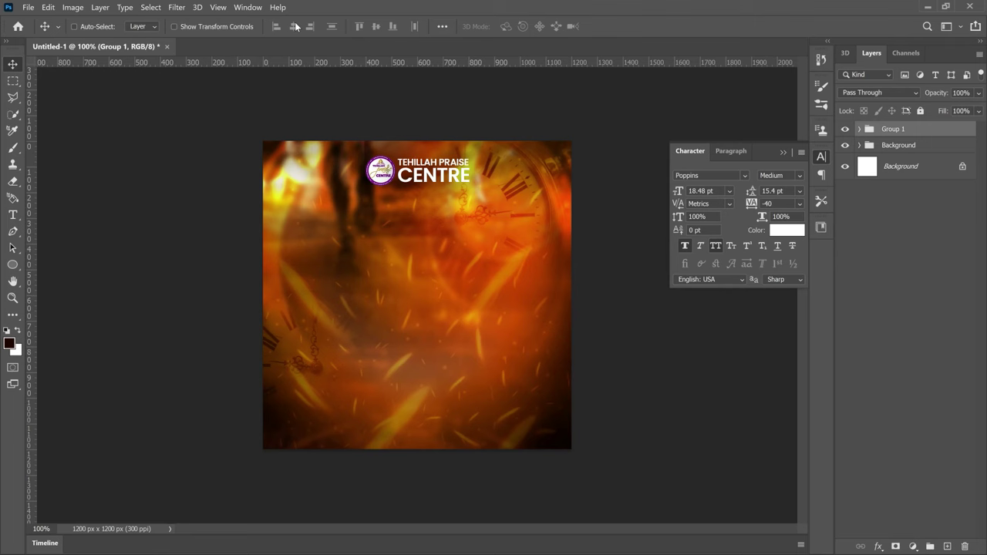
- Place the pngwing.com shield image as an embedded object below the logo, squashed to about 18.02% width and 14.77% height
left_click(29, 7)
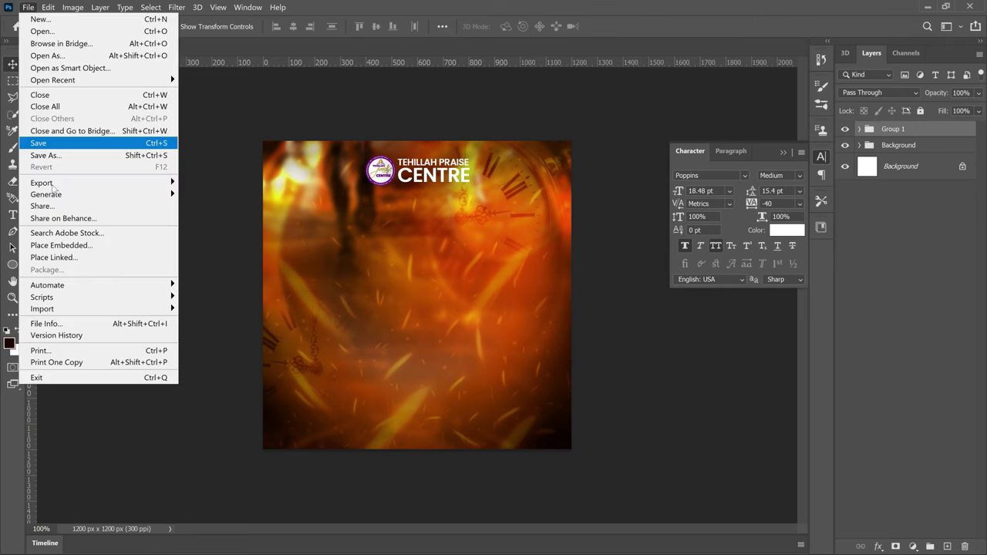
left_click(76, 245)
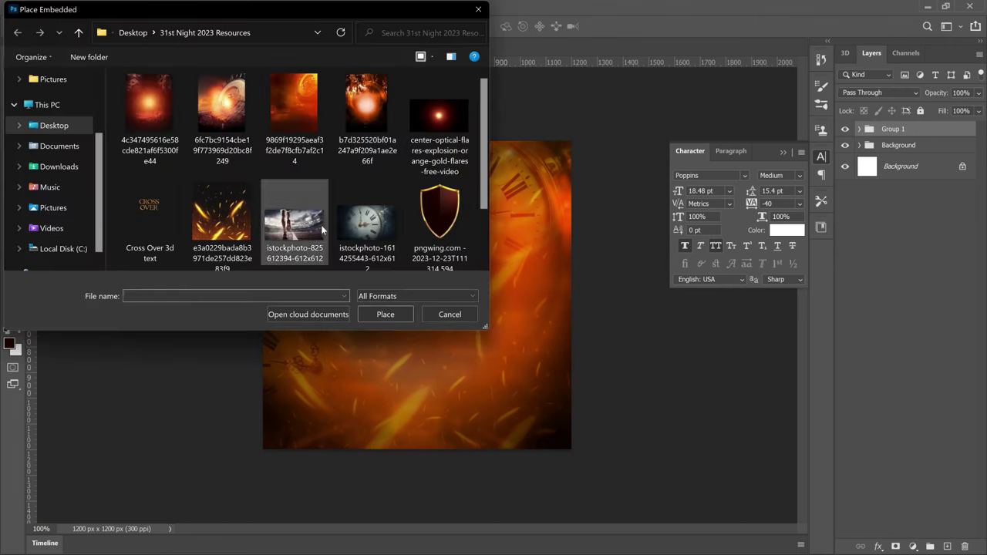
double_click(436, 213)
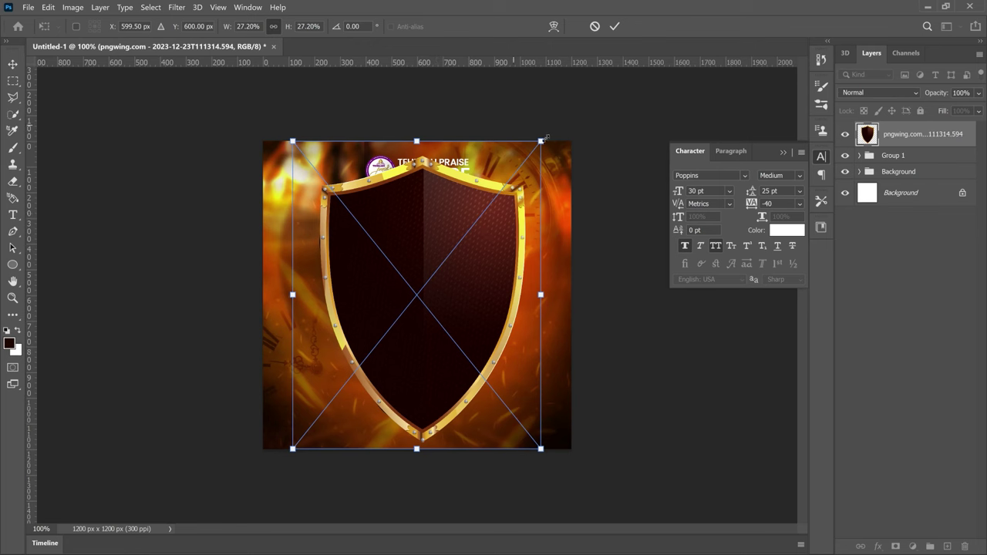
left_click_drag(544, 137, 505, 206)
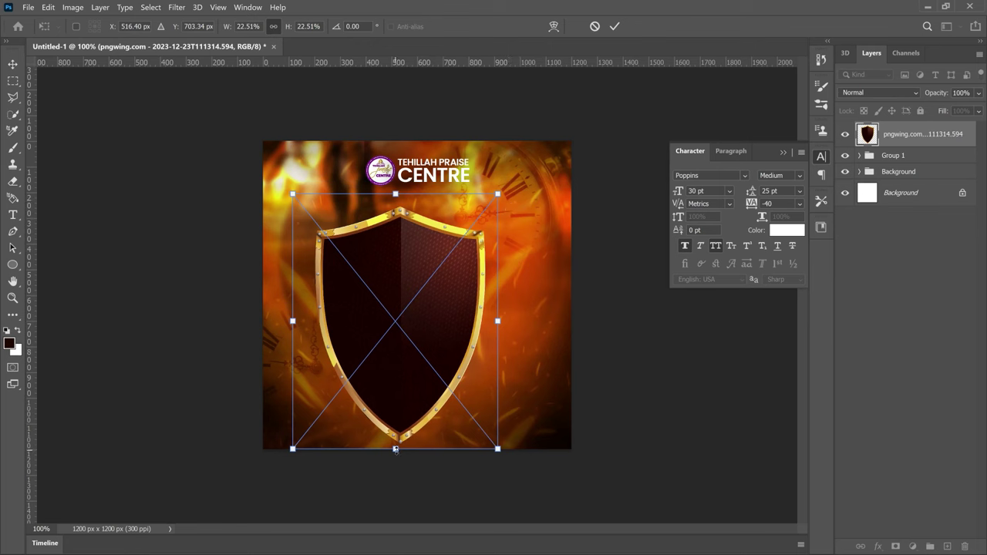
left_click_drag(395, 449, 390, 405)
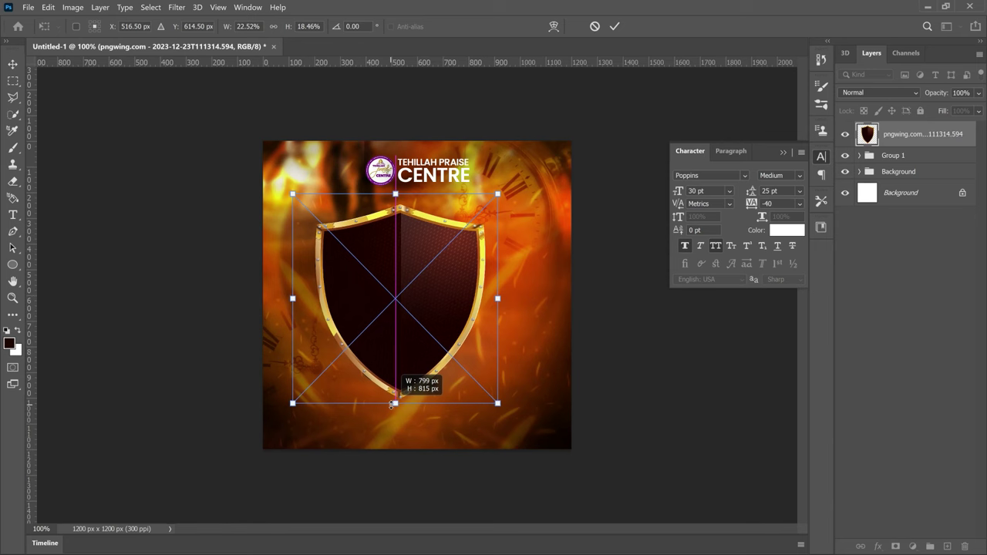
left_click_drag(390, 405, 391, 405)
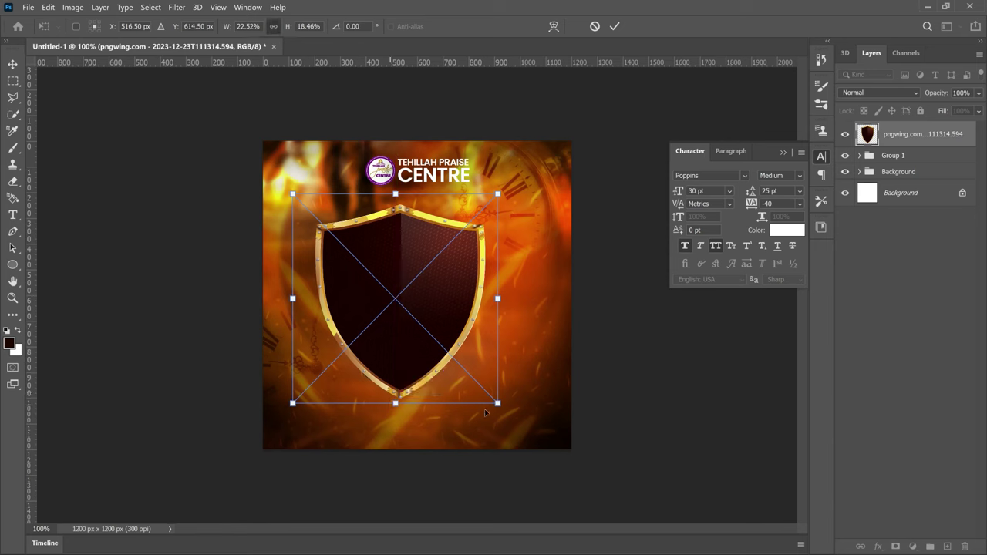
left_click_drag(491, 394, 457, 361)
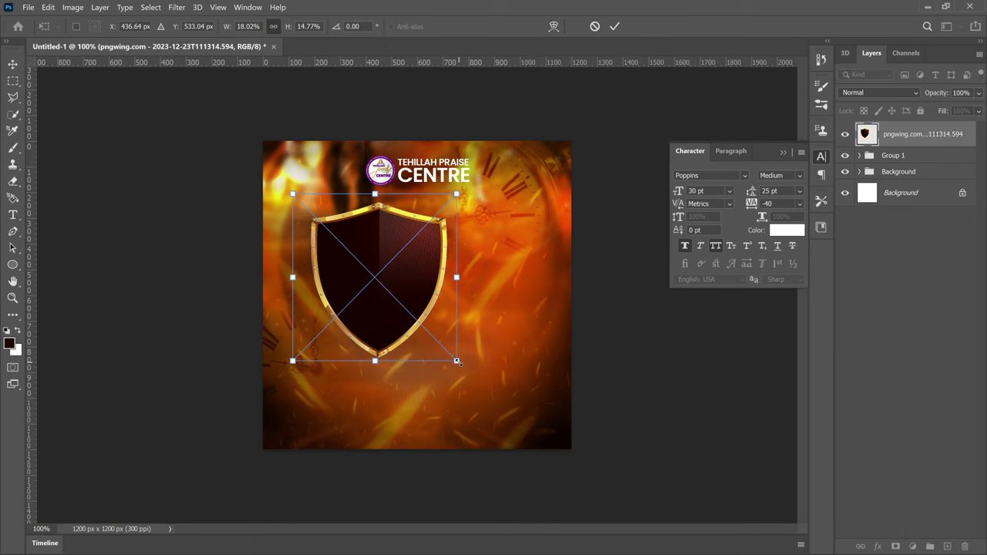
key("Return")
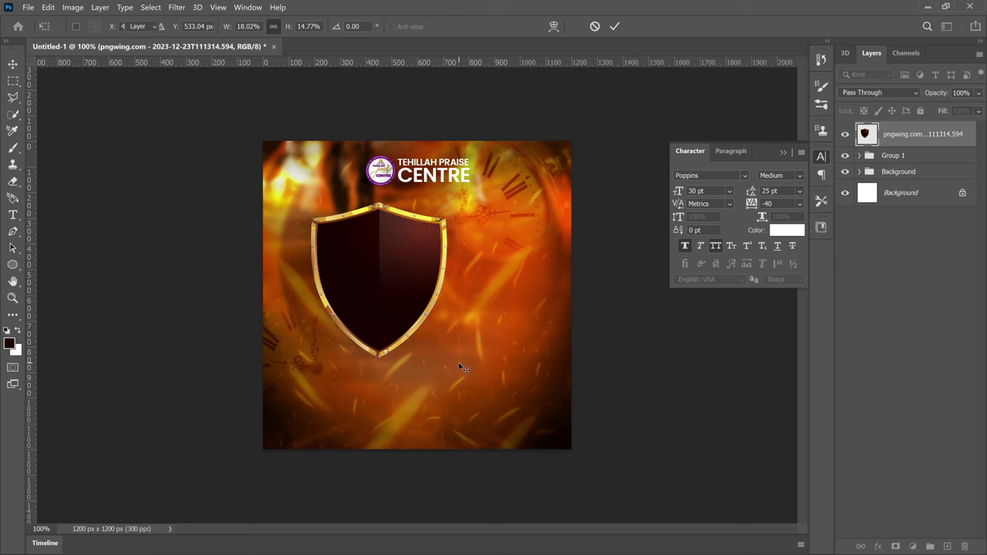
- Centre the shield horizontally on the canvas and clear the selection
key("ctrl+a")
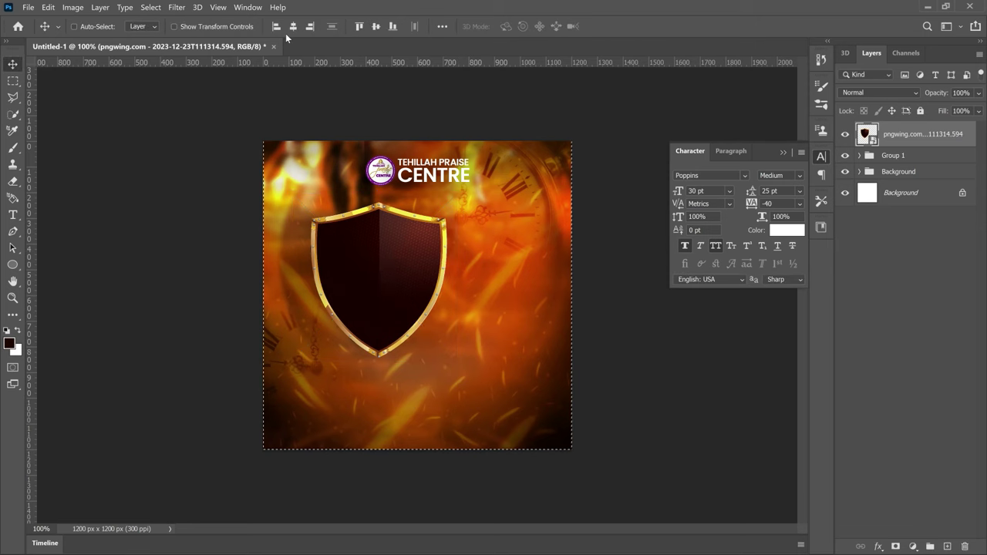
left_click(292, 27)
key("ctrl+d")
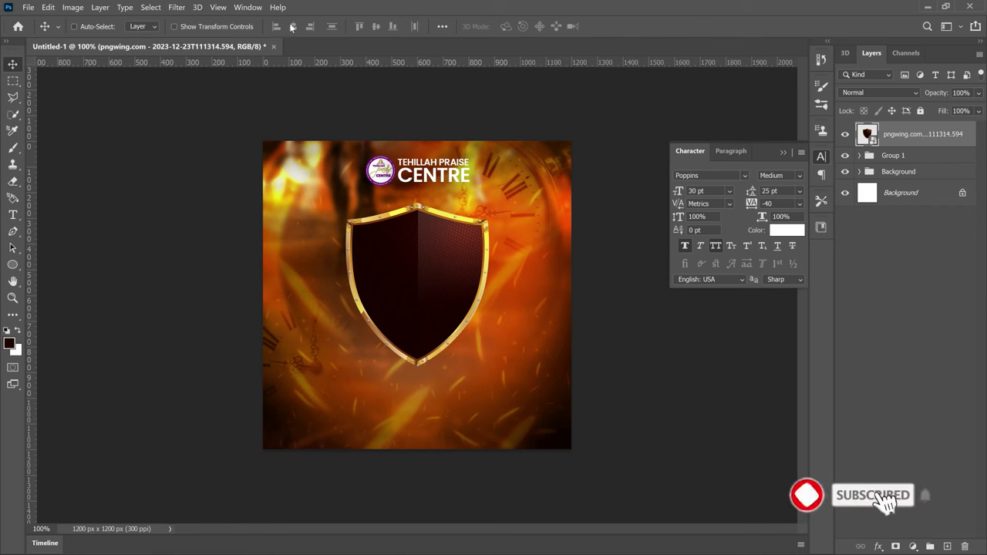
- Add the title CROSS OVER on two lines over the shield
key("t")
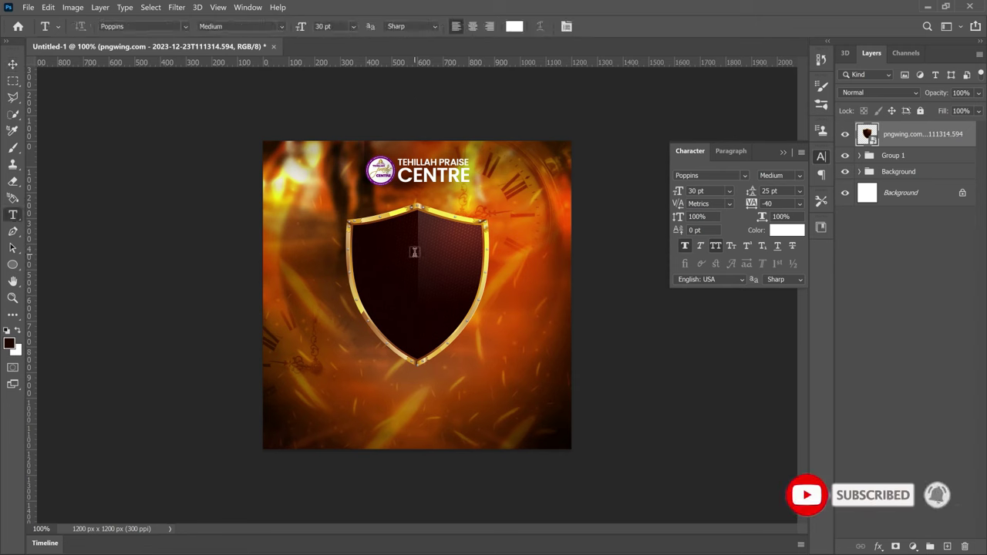
left_click(414, 251)
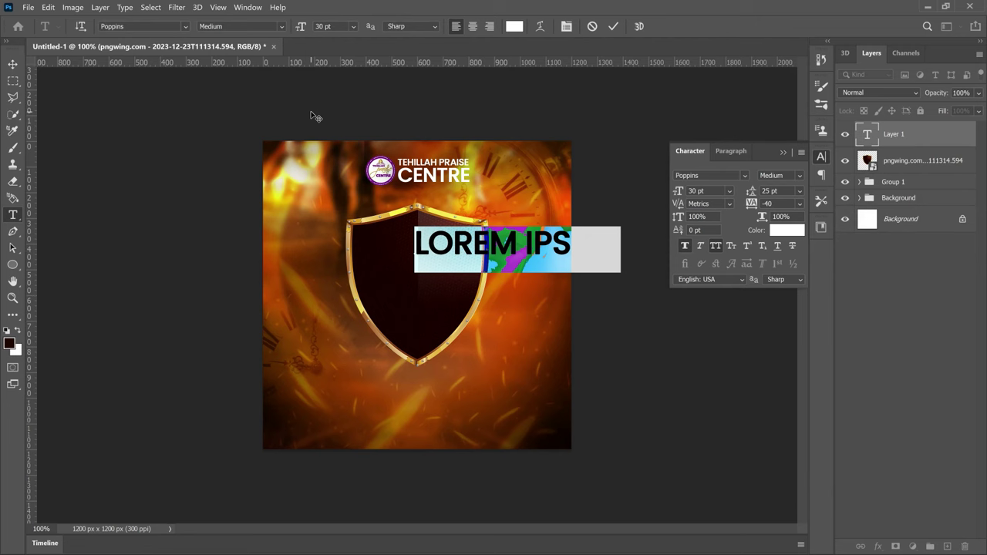
type("CROSS")
key("ctrl+a")
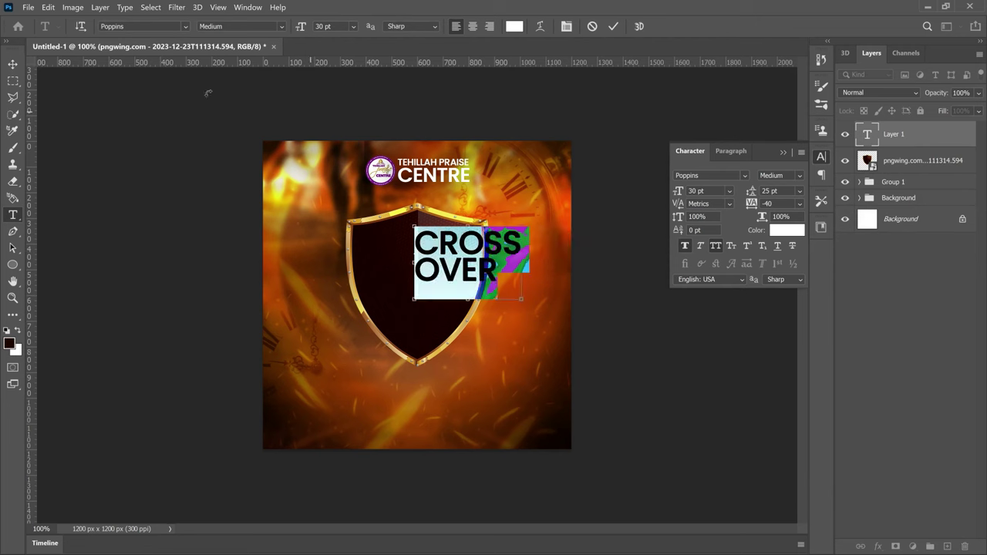
- Set the CROSS OVER title in Trajan Pro Bold, centre-aligned, inside the upper half of the shield
left_click(186, 27)
left_click(248, 151)
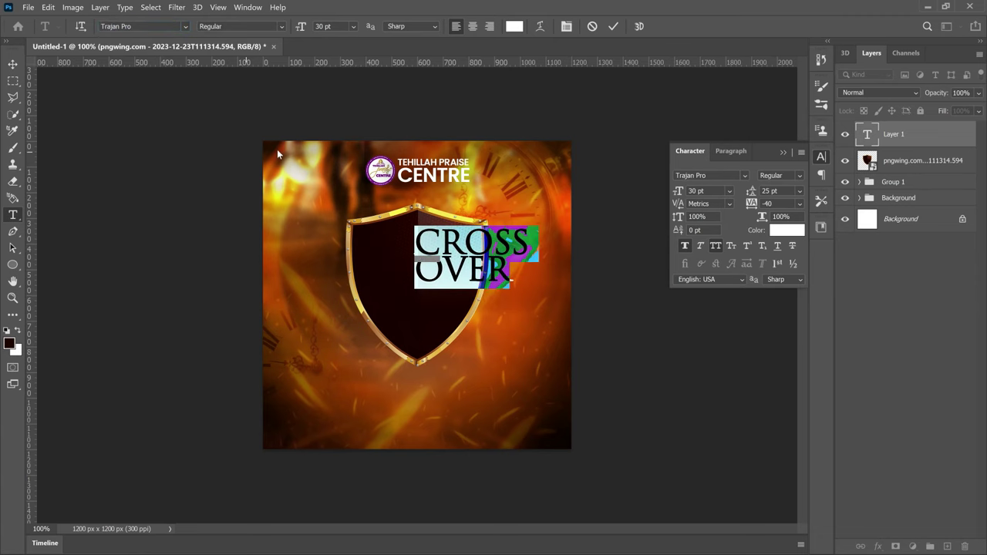
left_click(472, 30)
left_click(281, 27)
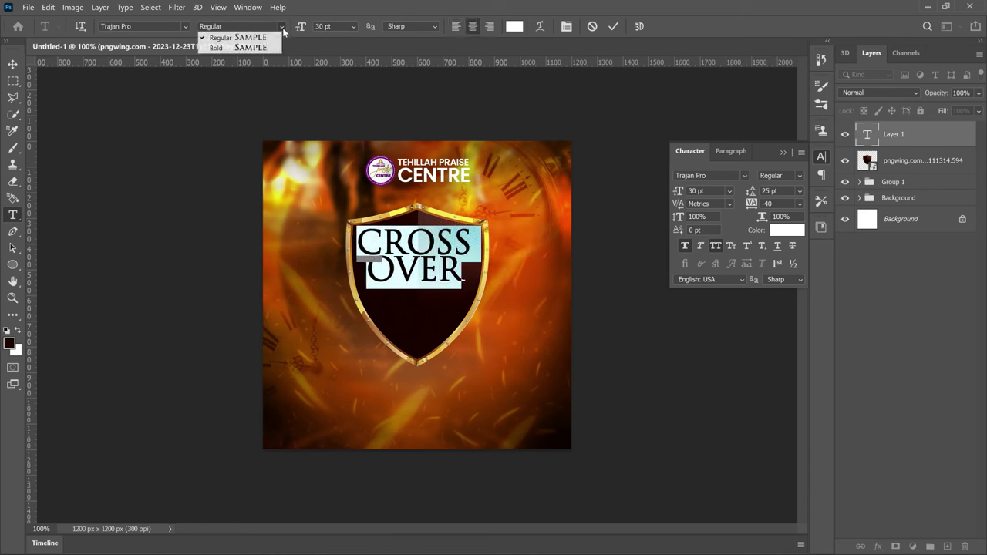
left_click(254, 48)
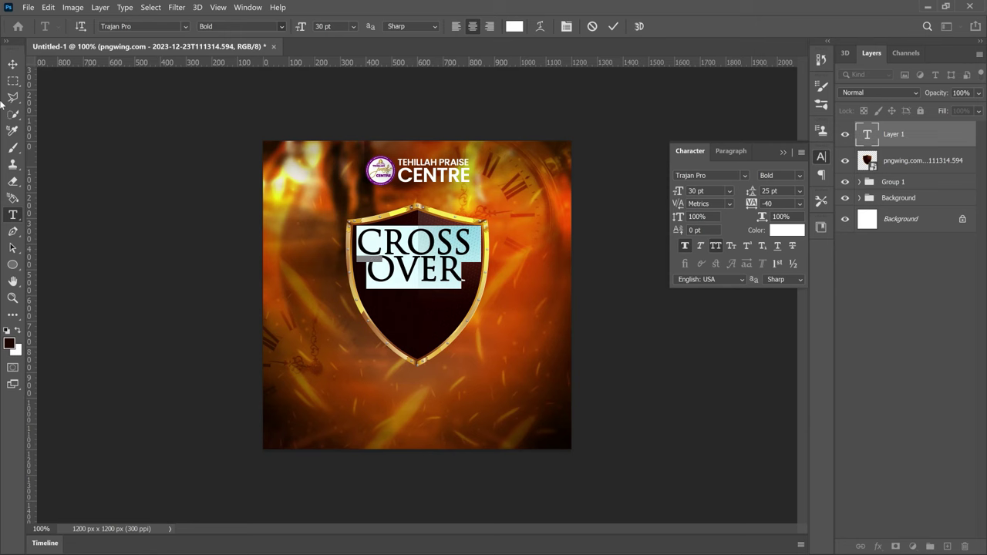
left_click(282, 221)
key("ctrl+Return")
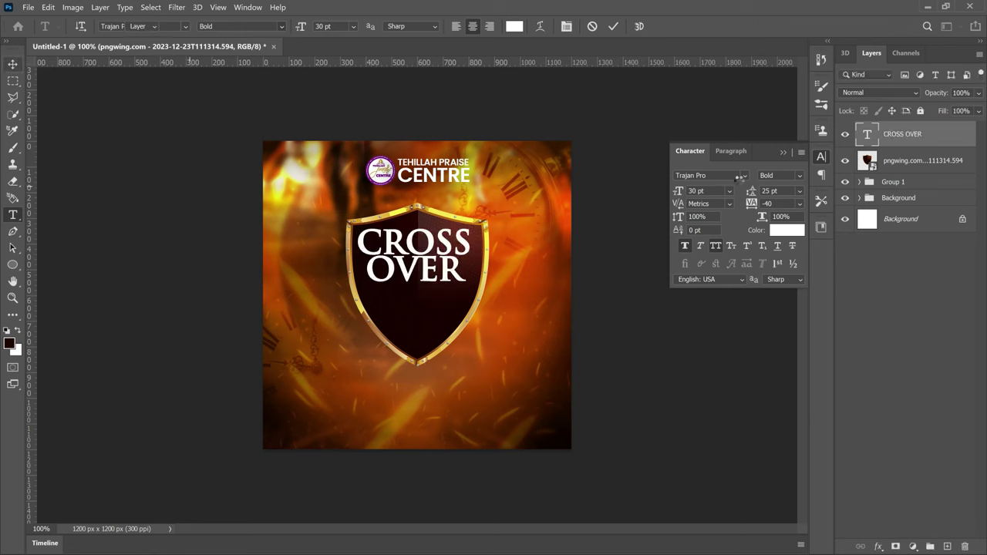
- Set the leading of the CROSS OVER title to 29 pt and move the title slightly down inside the shield
key("v")
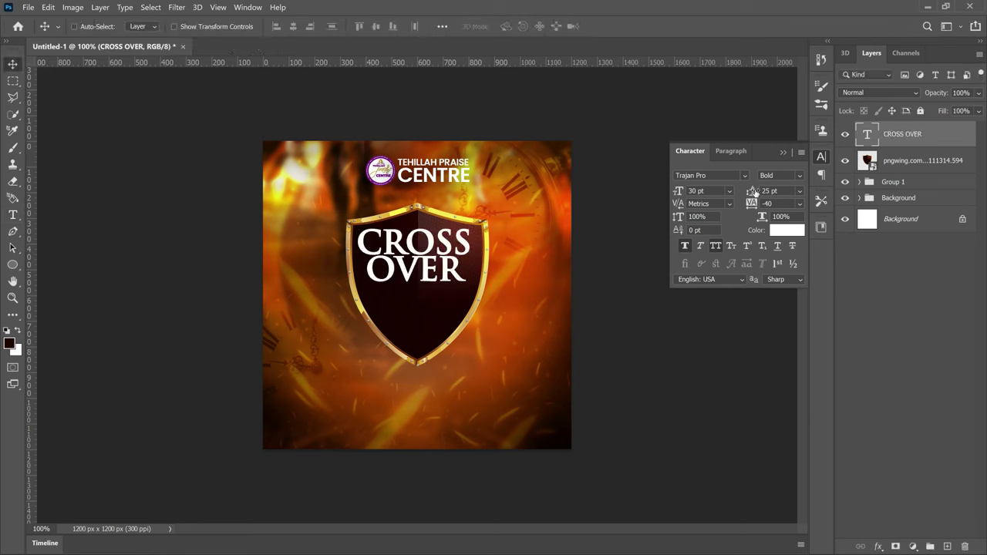
left_click_drag(755, 192, 768, 191)
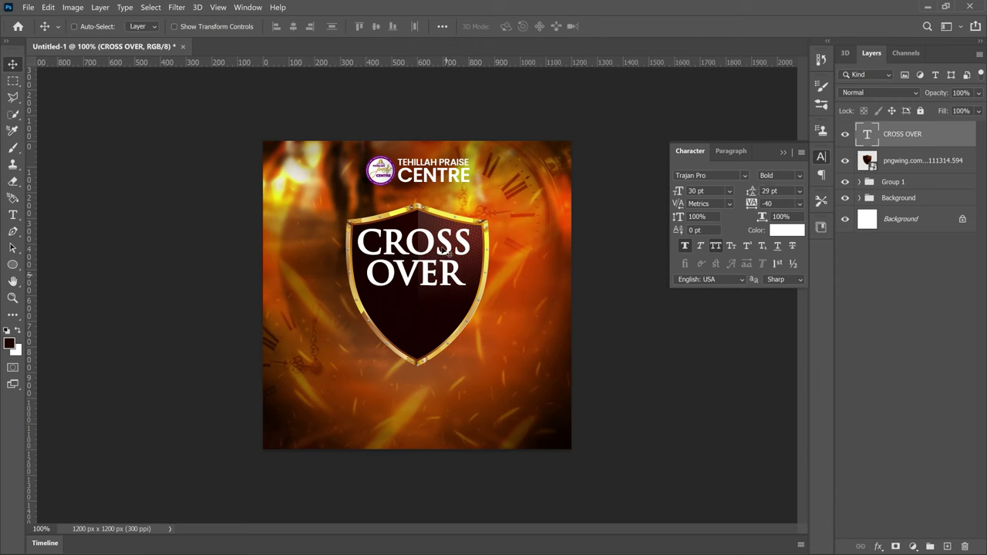
left_click_drag(446, 255, 447, 258)
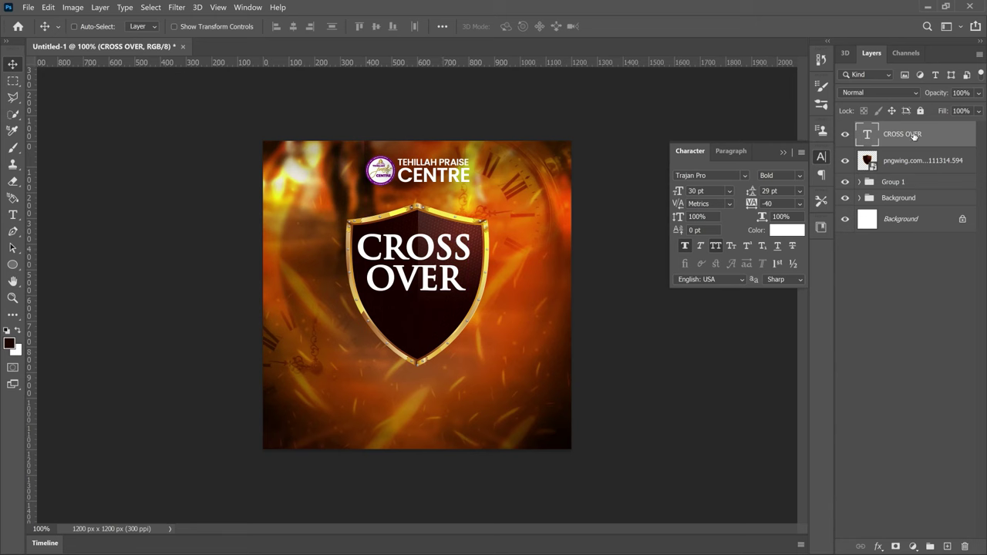
- Turn the CROSS OVER title into a 3D extrusion with a depth of -17.44 px
right_click(914, 138)
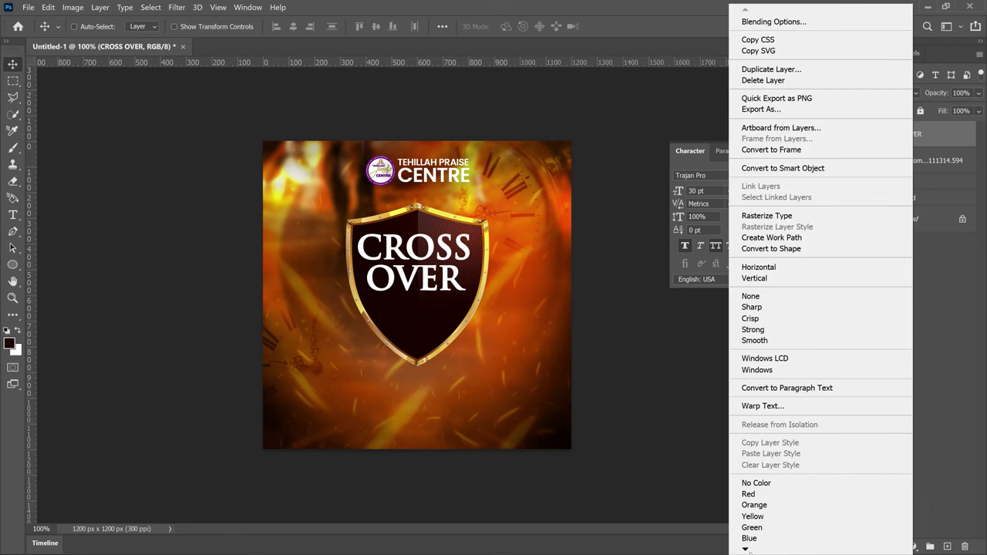
mouse_move(746, 549)
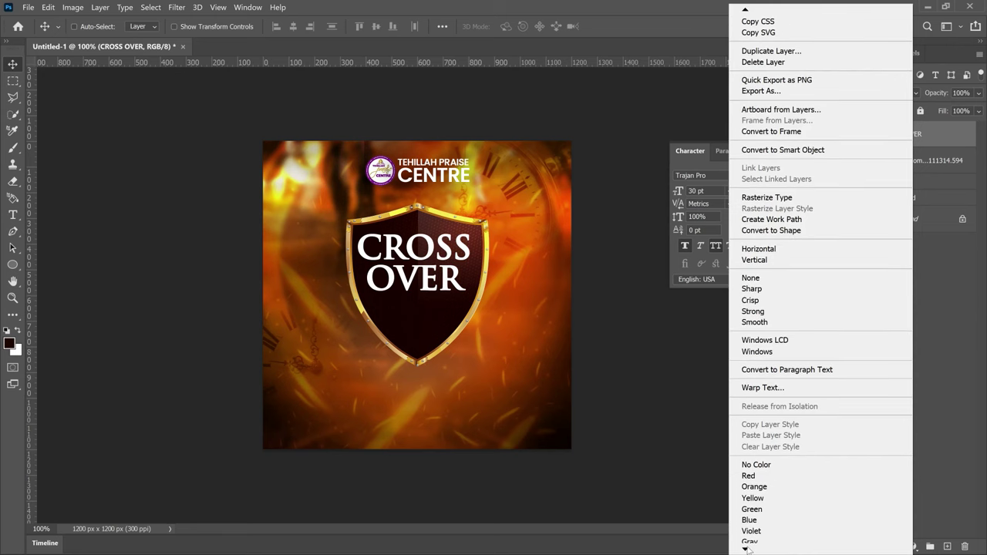
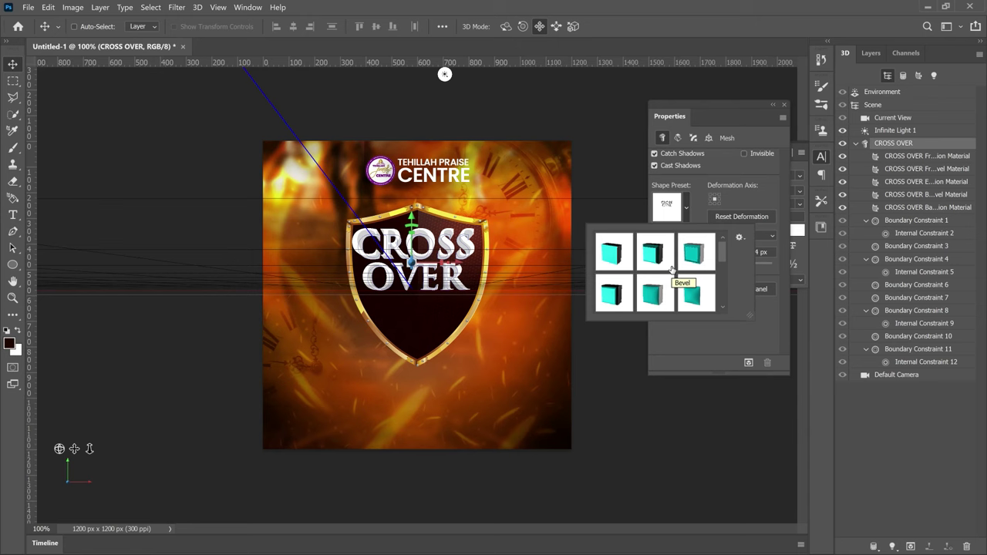
left_click(772, 321)
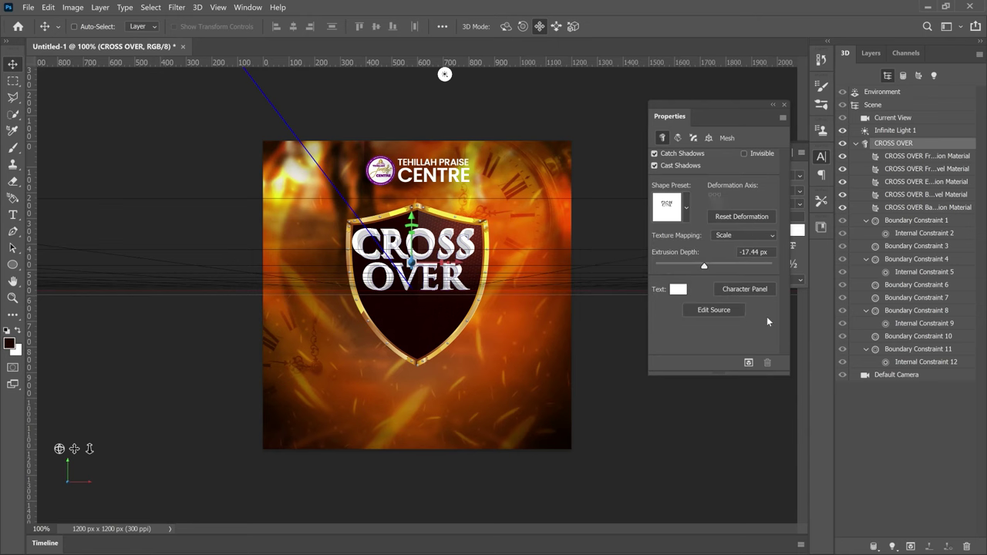
- Set the 3D text colour of CROSS OVER to a saturated orange with a hue of 32°
left_click(678, 290)
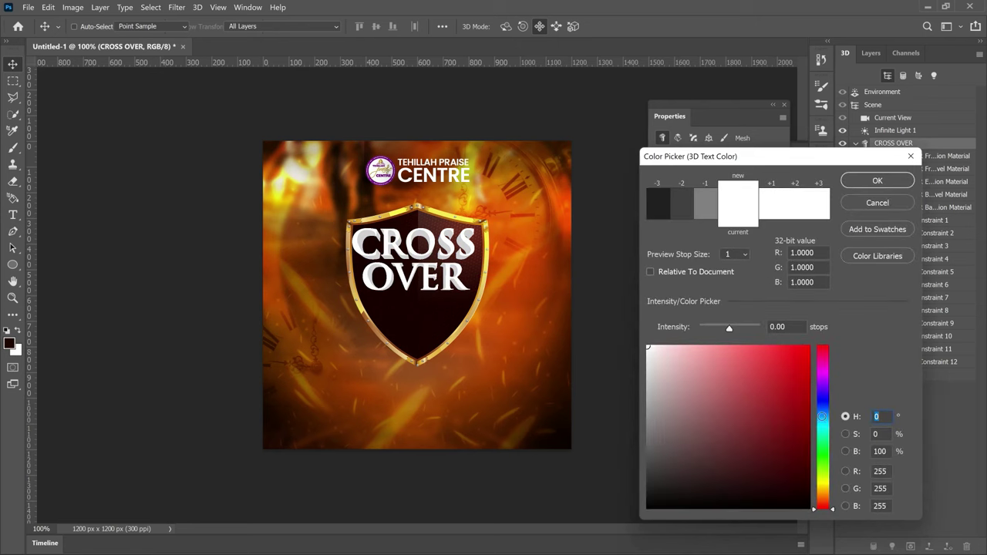
left_click(825, 483)
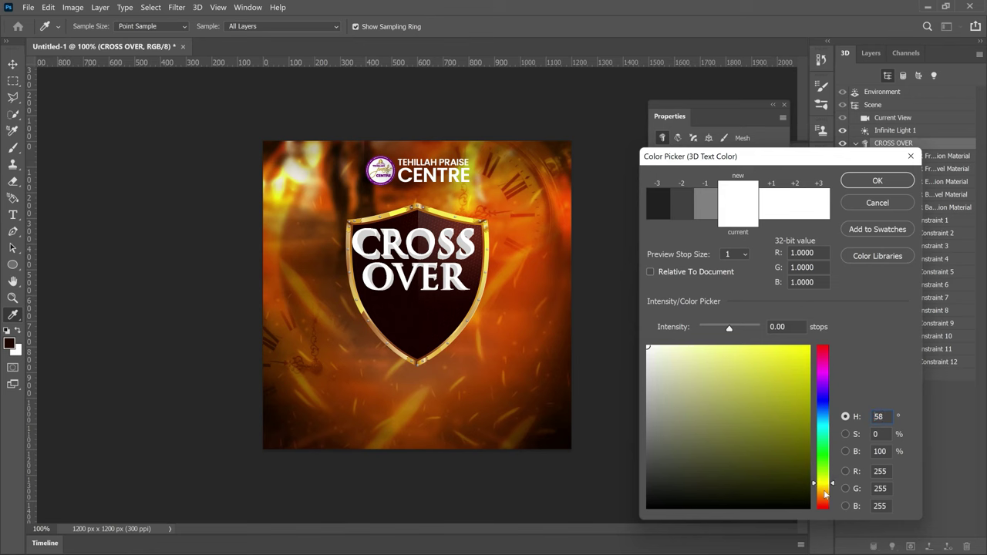
left_click(825, 494)
left_click(823, 434)
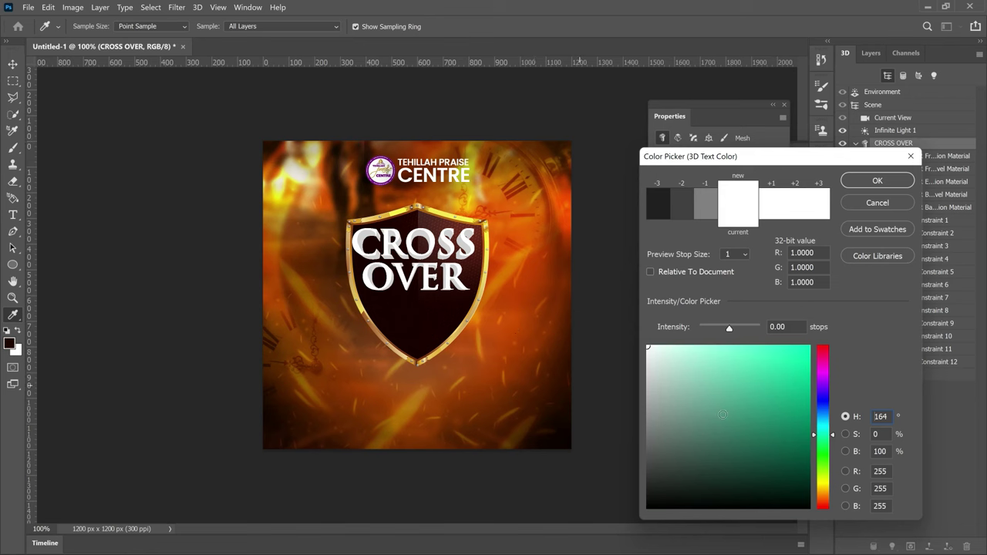
left_click(823, 493)
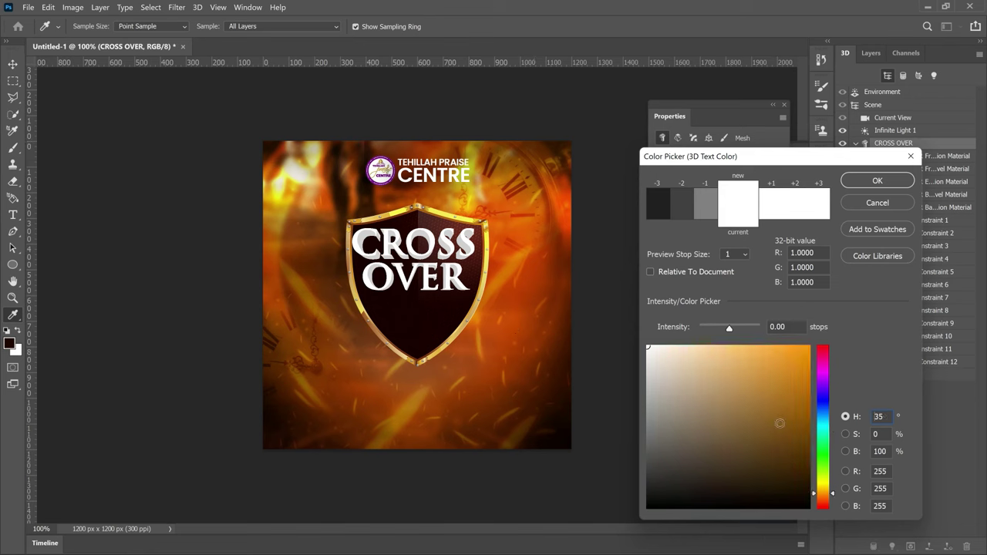
left_click_drag(798, 400, 781, 360)
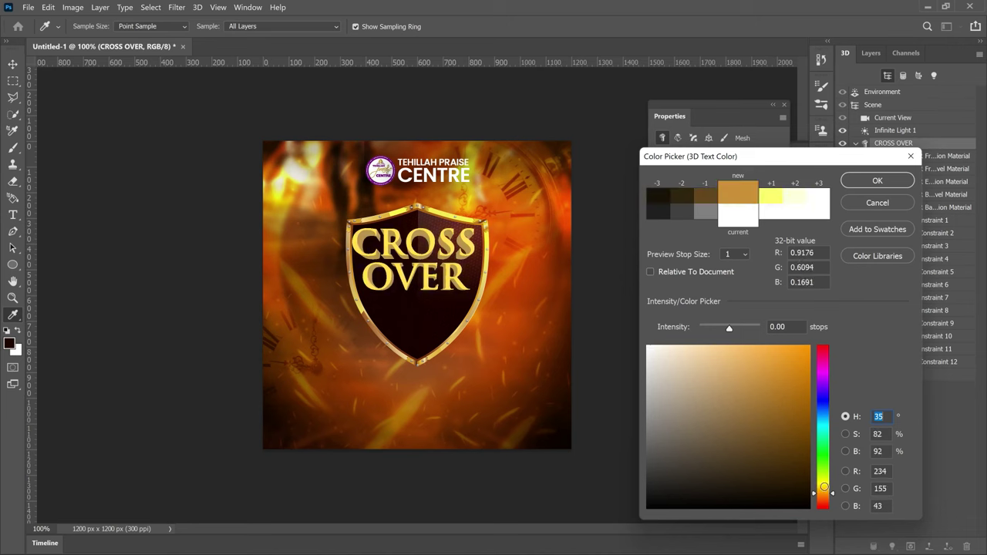
left_click(823, 494)
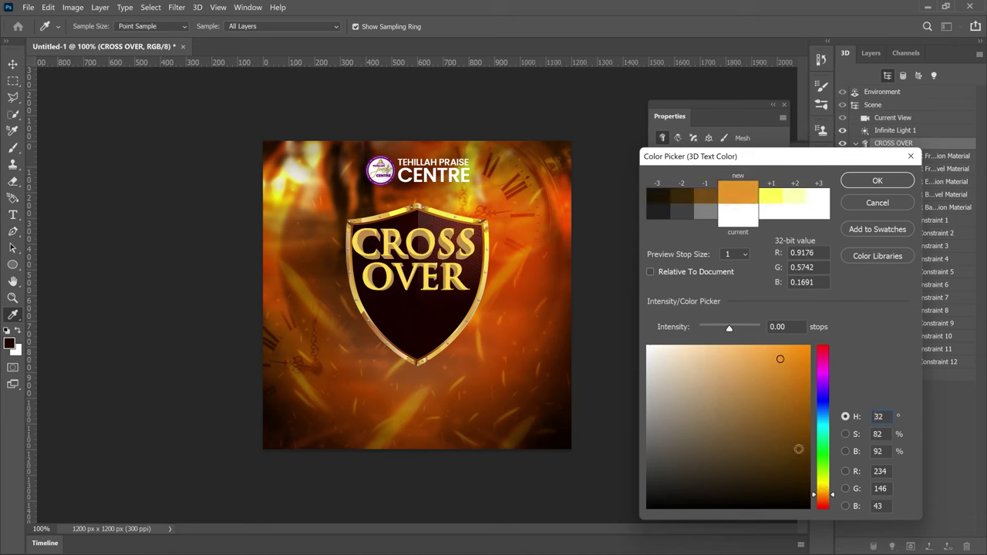
left_click(791, 357)
left_click(870, 182)
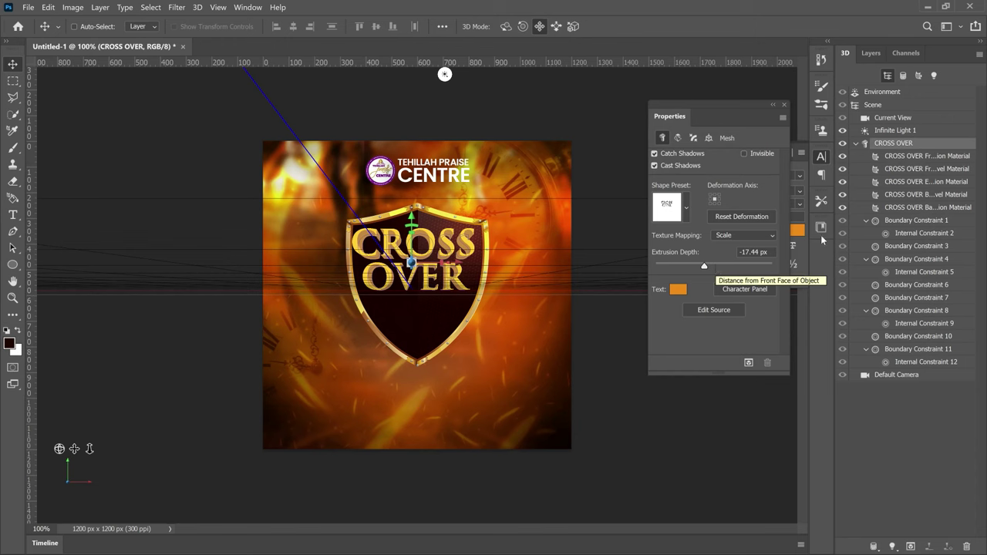
- Hide the 3D CROSS OVER layer
left_click(866, 53)
right_click(910, 132)
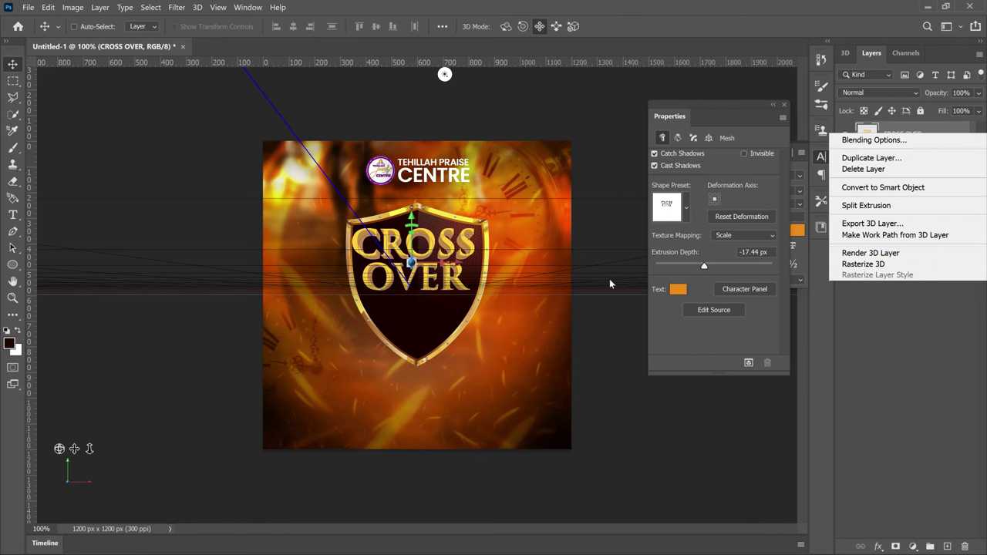
left_click(849, 141)
left_click(846, 136)
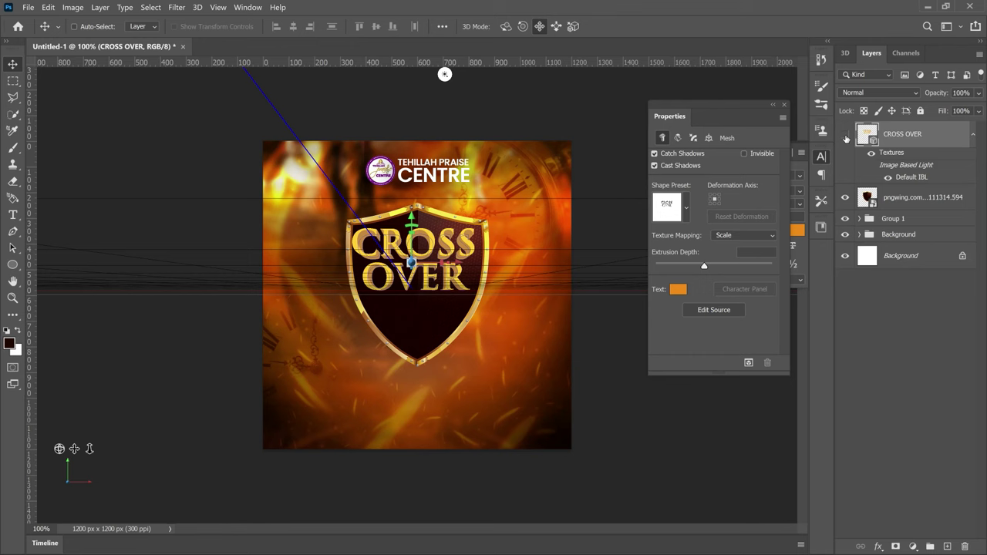
- Place the Cross Over 3d text image as an embedded object and move it slightly down in the shield, to X 256 px, Y 385 px
left_click(31, 7)
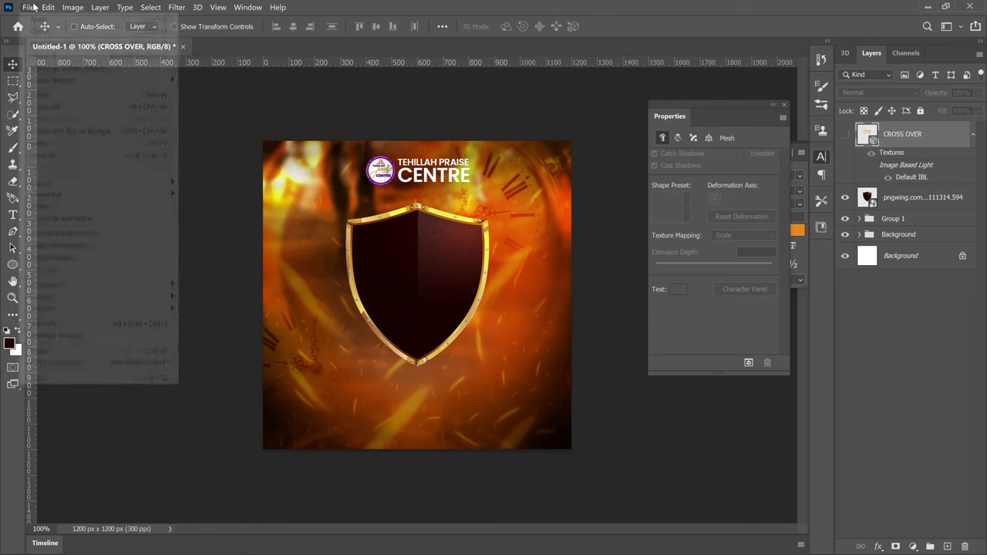
left_click(95, 245)
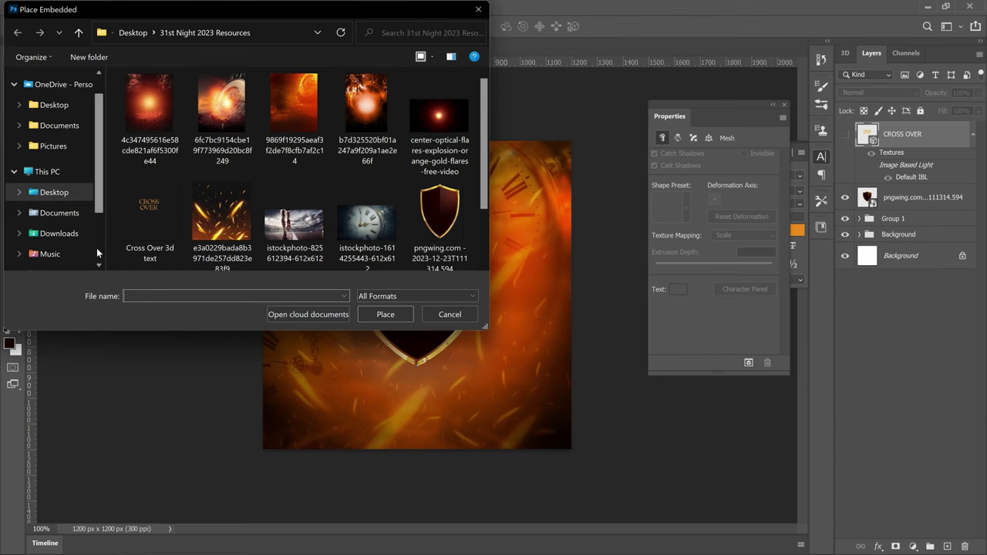
double_click(161, 221)
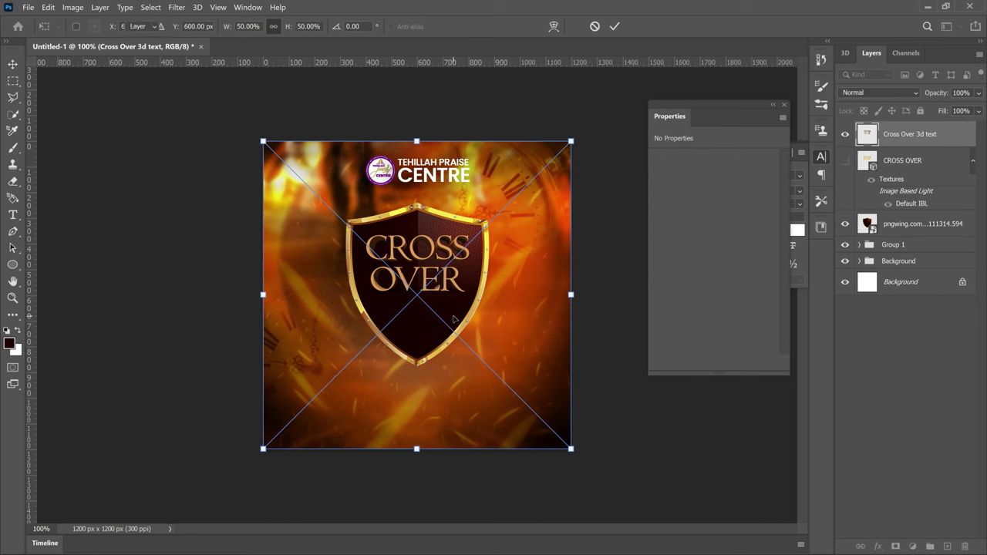
key("Return")
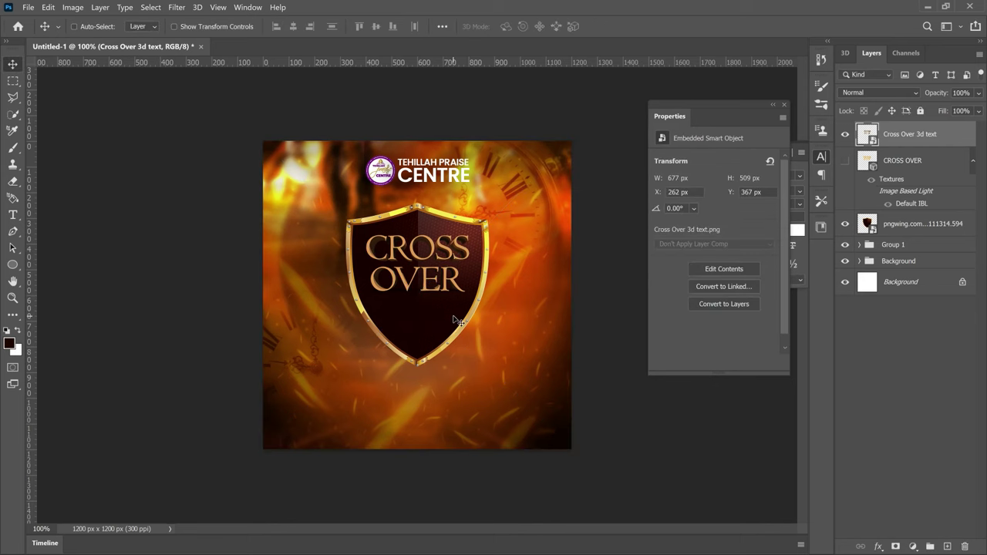
left_click_drag(455, 320, 454, 325)
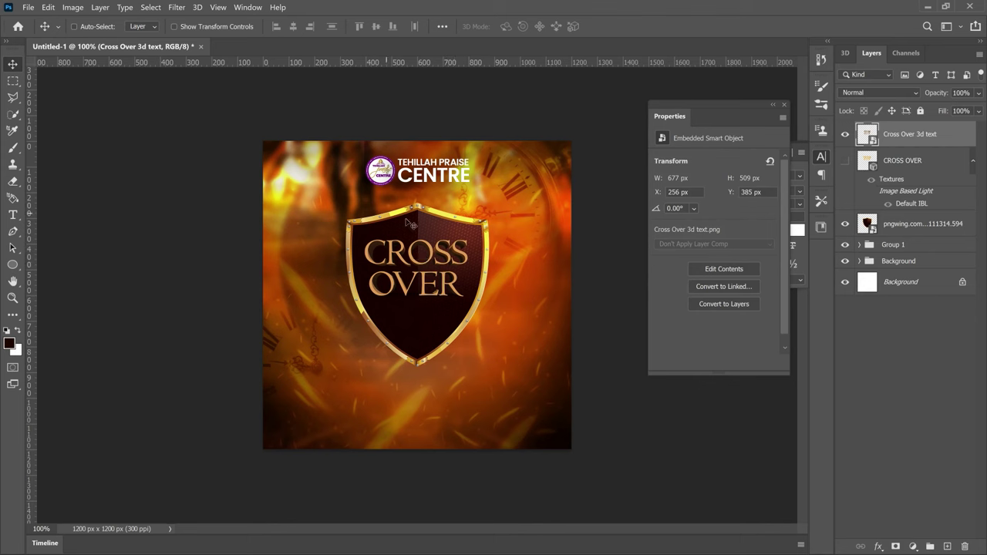
- Add the text 31ST above CROSS OVER at the top of the shield
key("t")
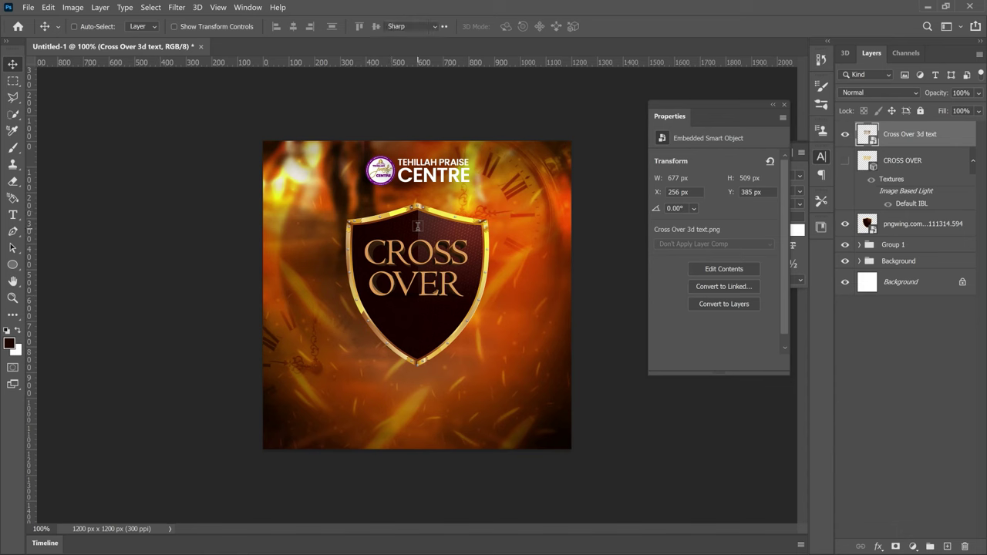
left_click(417, 226)
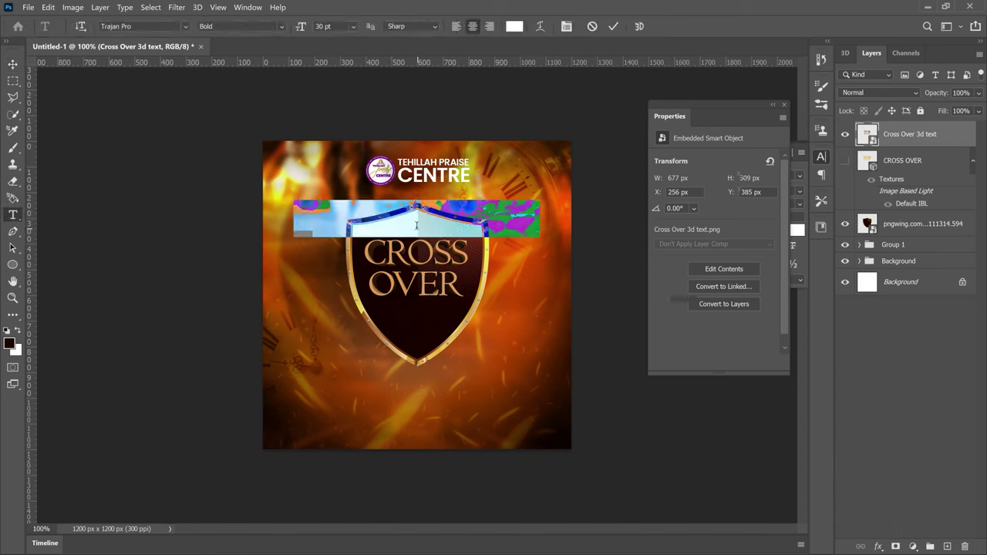
type("31ST")
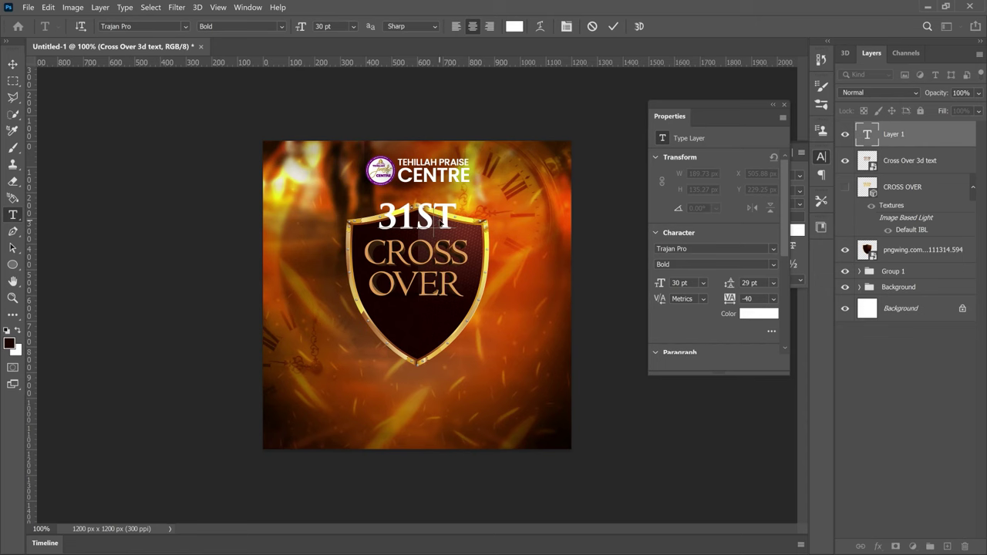
- Change the 31ST text to the Agency FB font in the Regular style
double_click(441, 221)
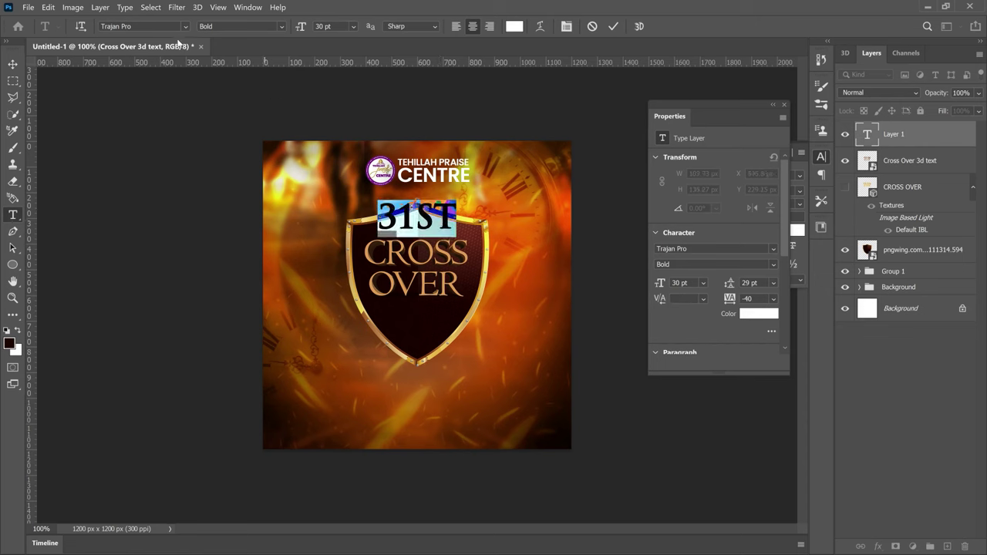
left_click(185, 26)
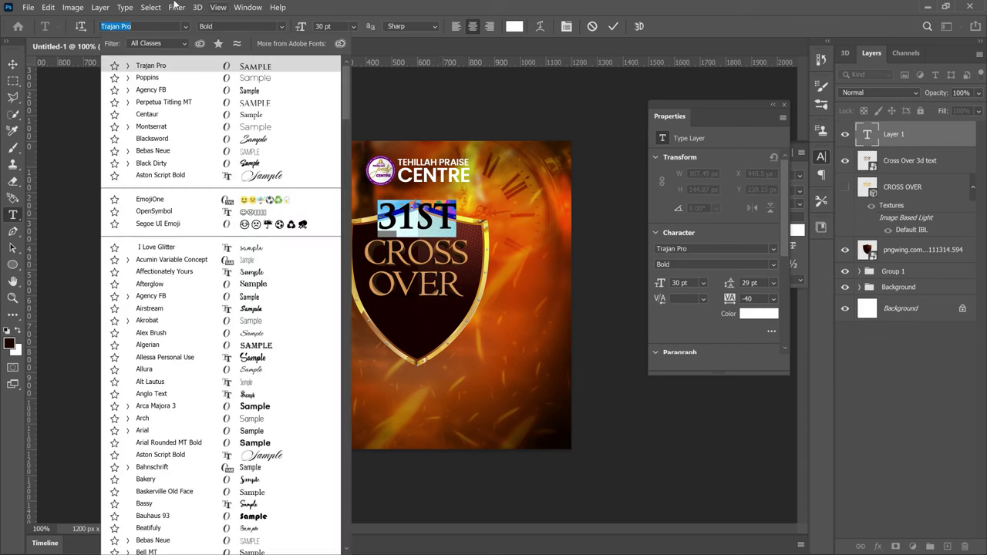
left_click(184, 93)
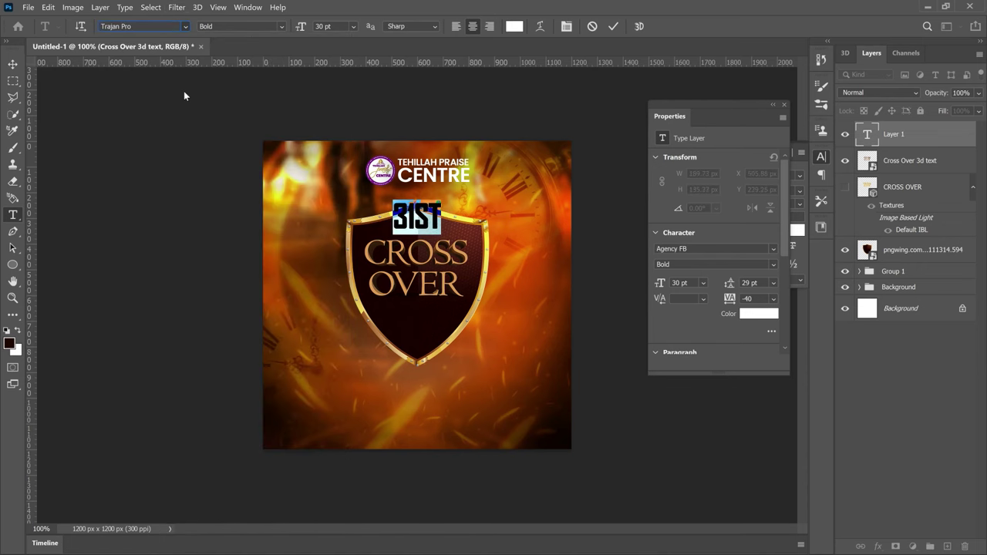
key("Escape")
left_click(283, 26)
left_click(254, 37)
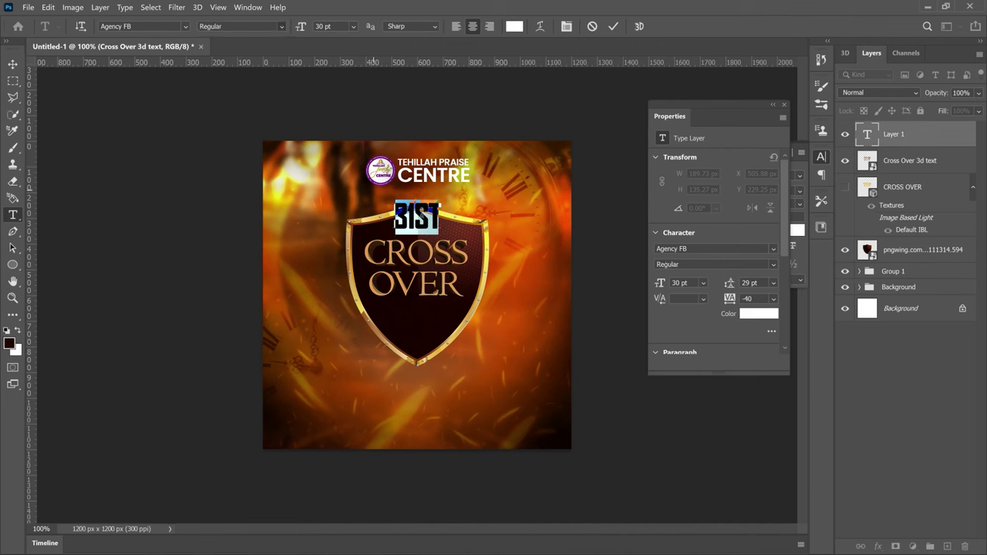
left_click(423, 216)
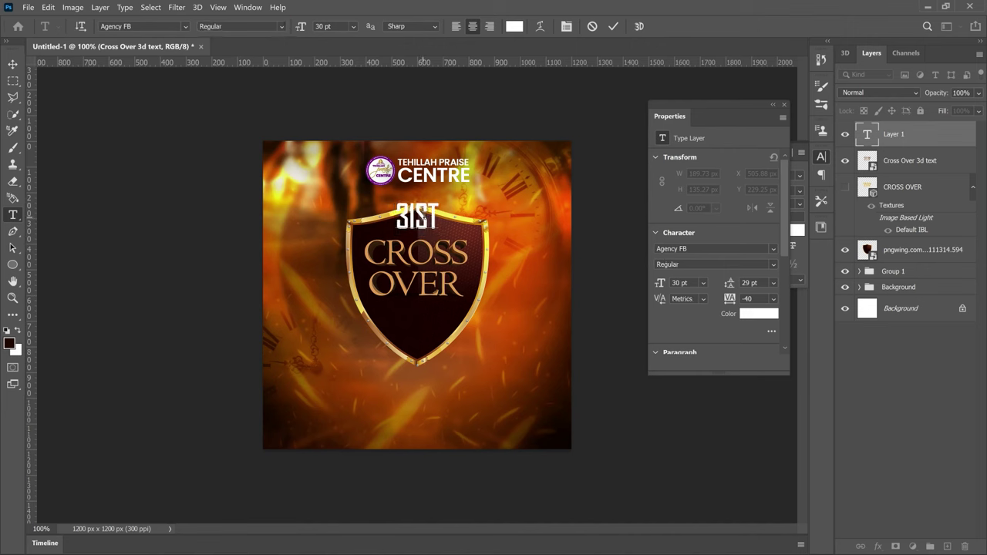
double_click(423, 216)
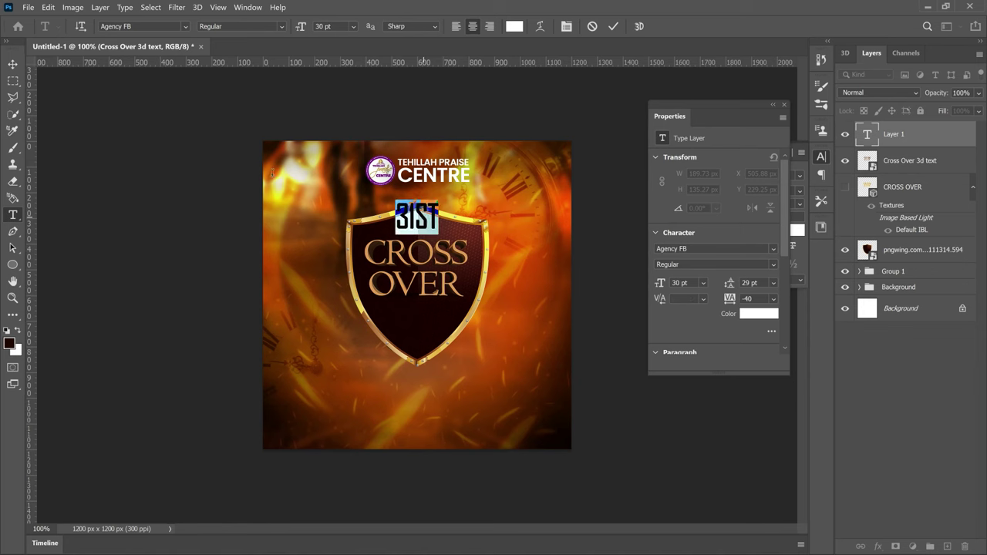
left_click(15, 68)
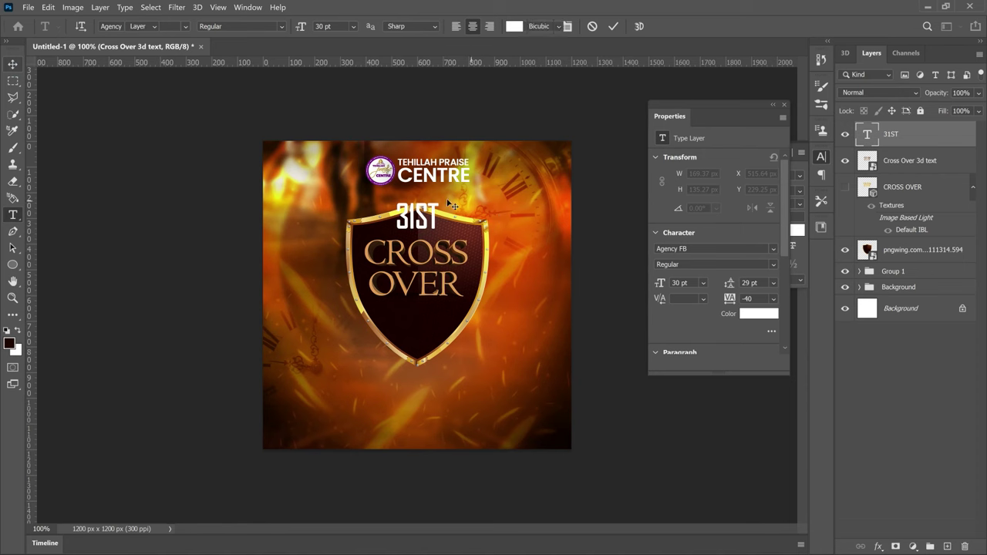
- Scale the 31ST text down to about 16.19 pt and centre it inside the shield above CROSS OVER
key("ctrl+t")
left_click_drag(437, 201, 430, 207)
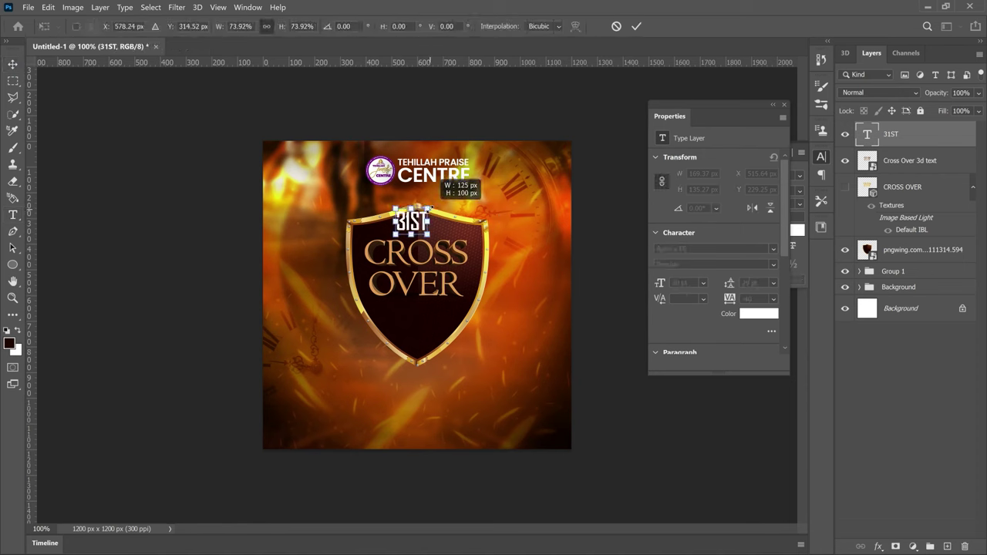
key("Return")
key("ctrl+a")
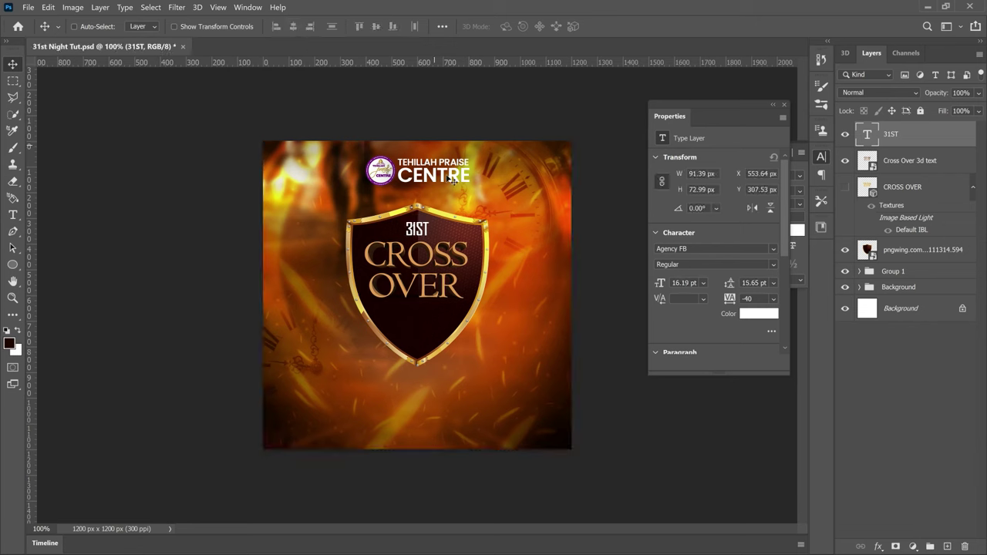
- Give the 31ST text a reversed linear Gradient Overlay from orange #e09d55 to white, at angle -6° and scale 150%
right_click(898, 135)
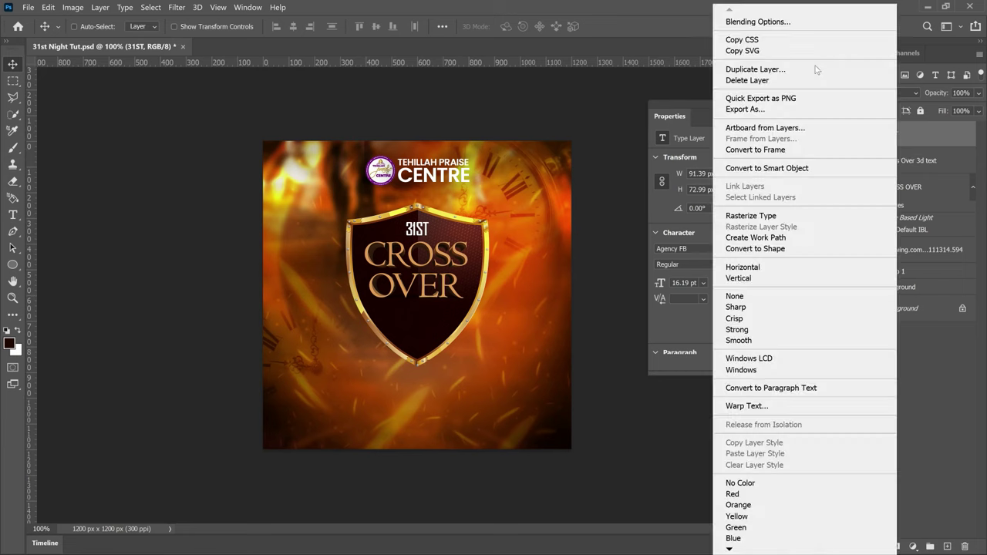
left_click(743, 39)
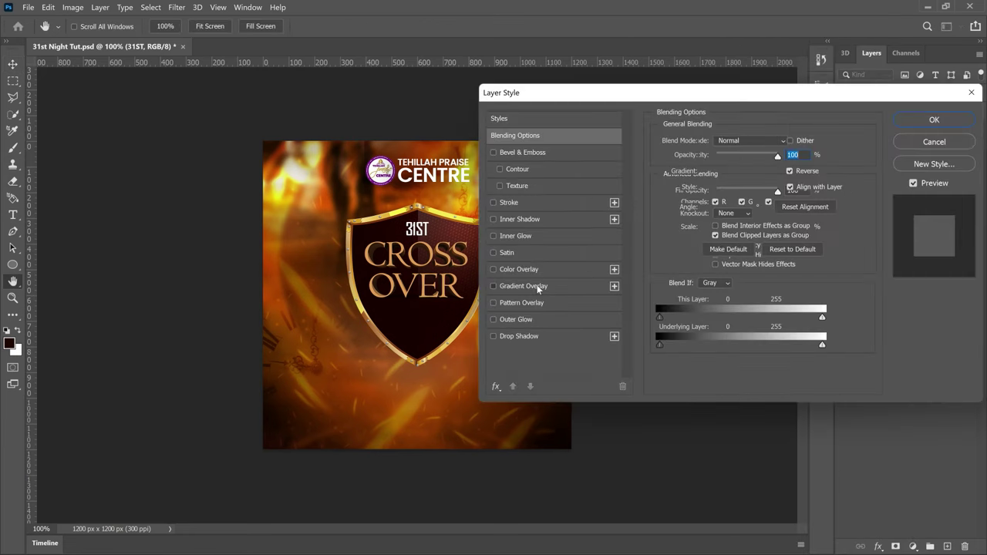
left_click(532, 285)
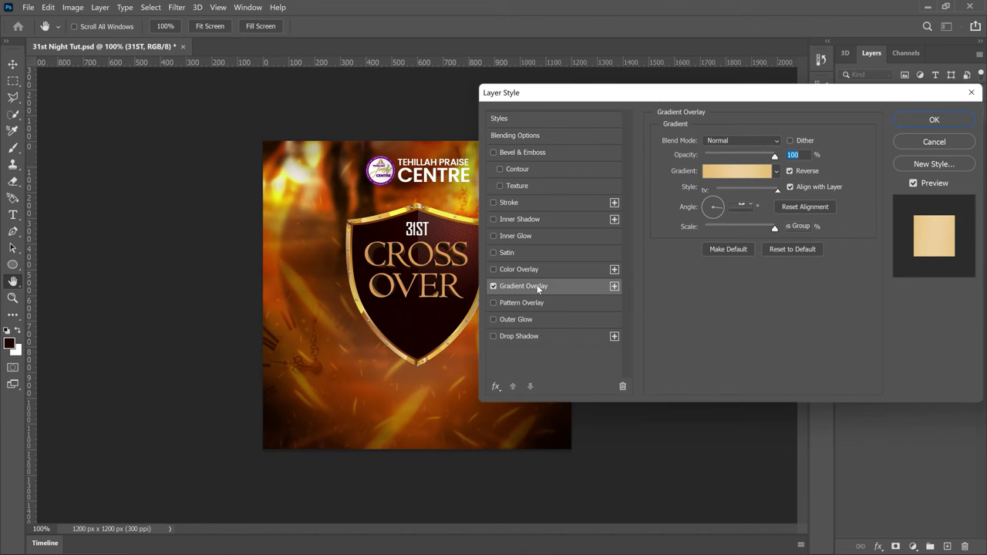
left_click(754, 173)
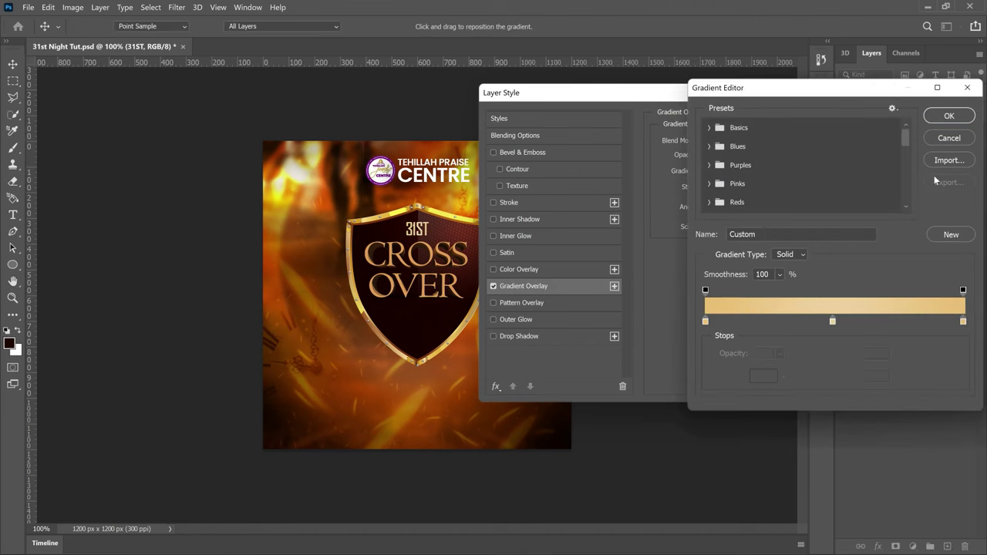
left_click_drag(903, 137, 908, 203)
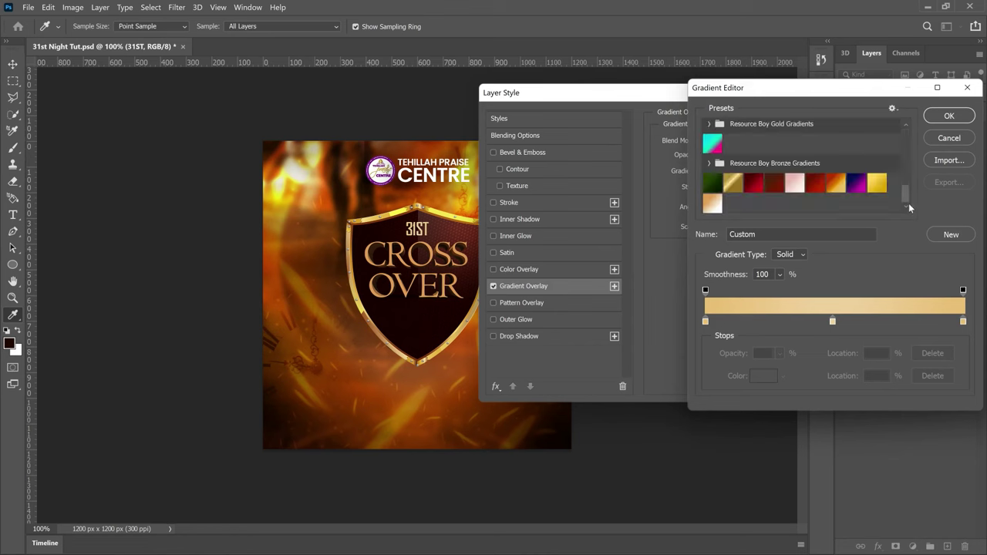
left_click(711, 204)
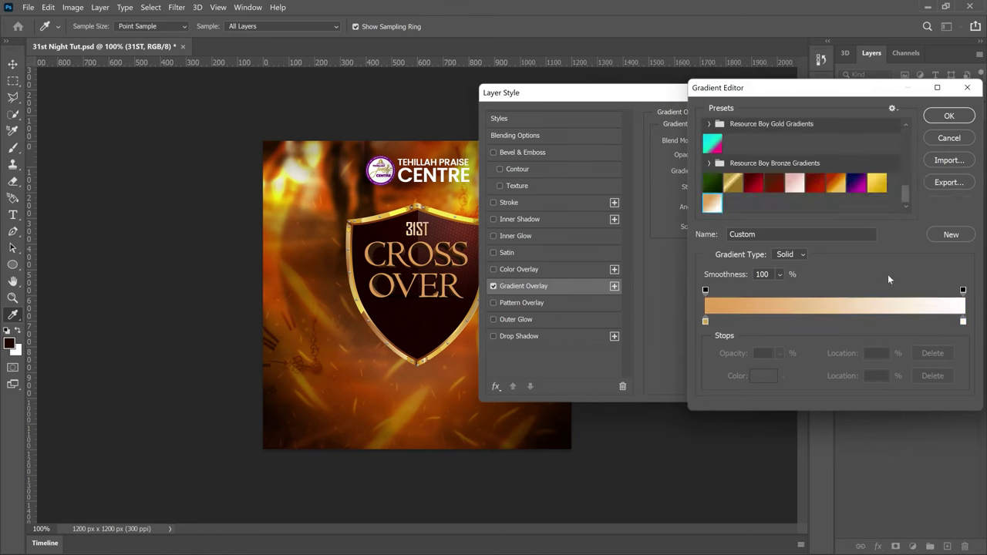
left_click(706, 322)
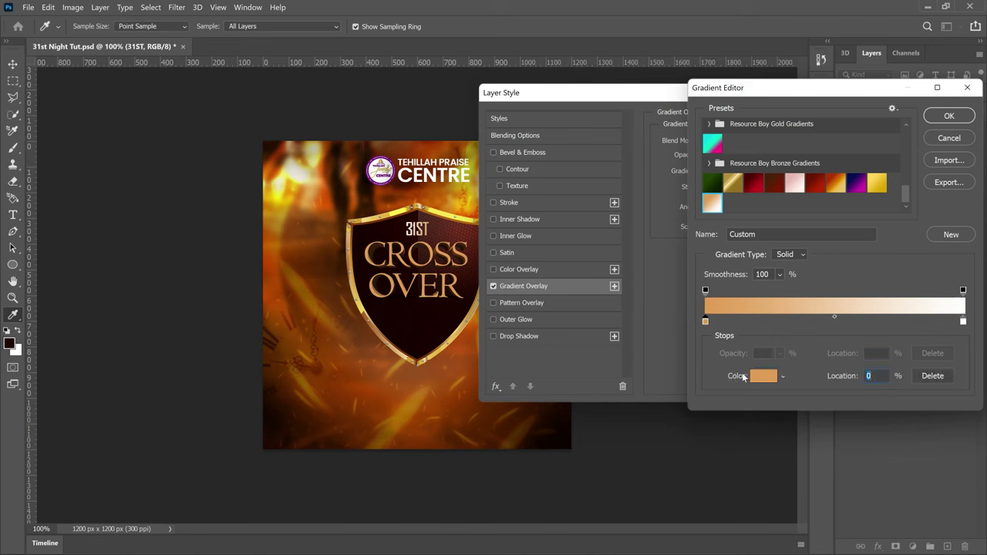
left_click(762, 378)
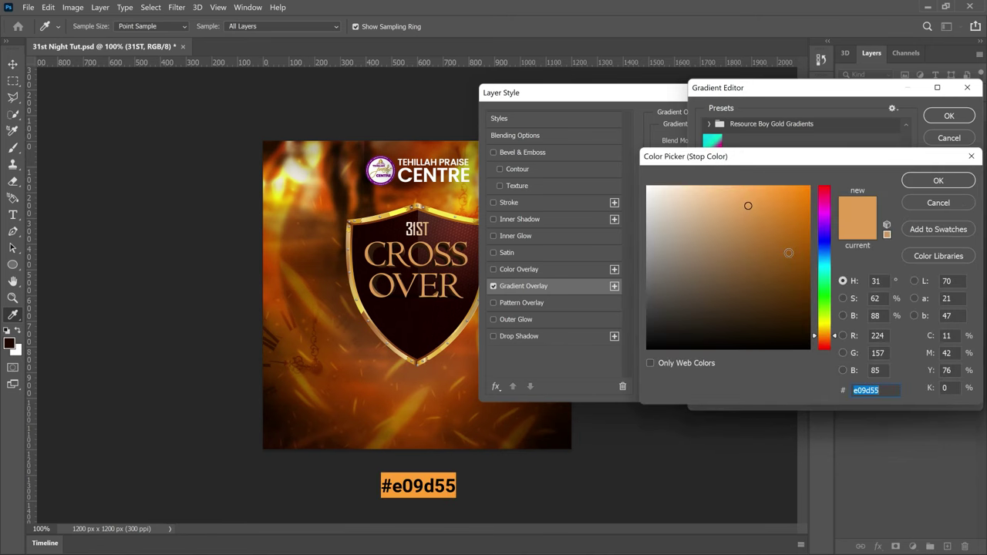
left_click(938, 180)
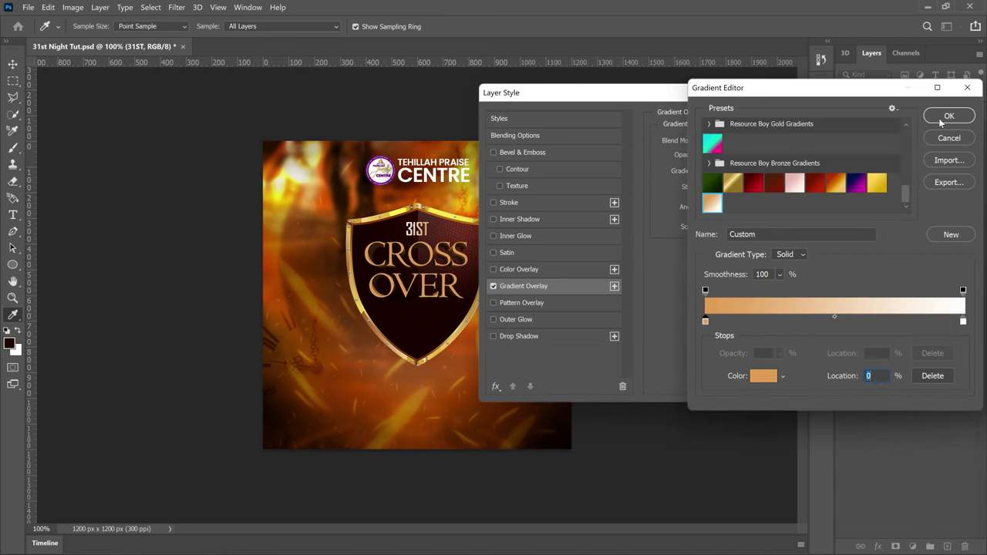
left_click(941, 117)
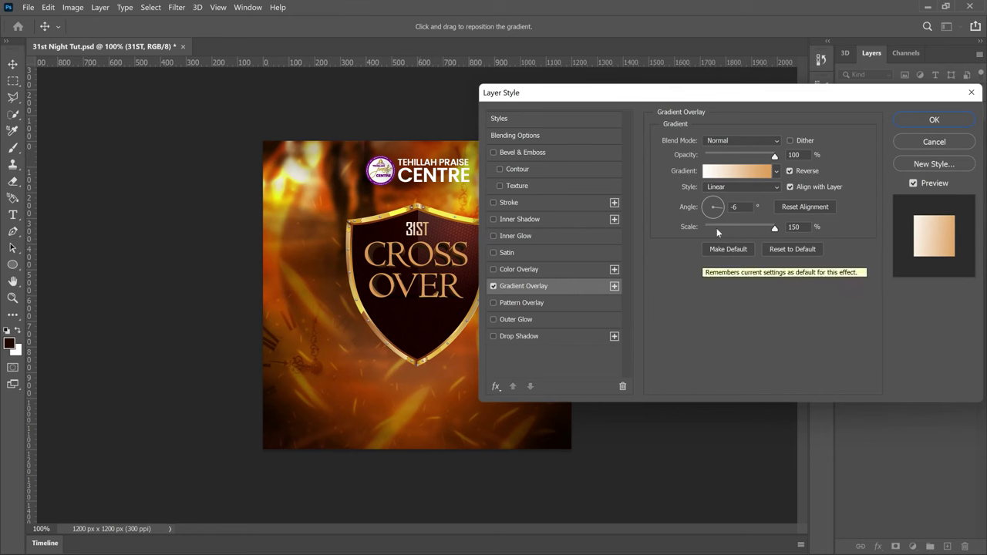
left_click(917, 125)
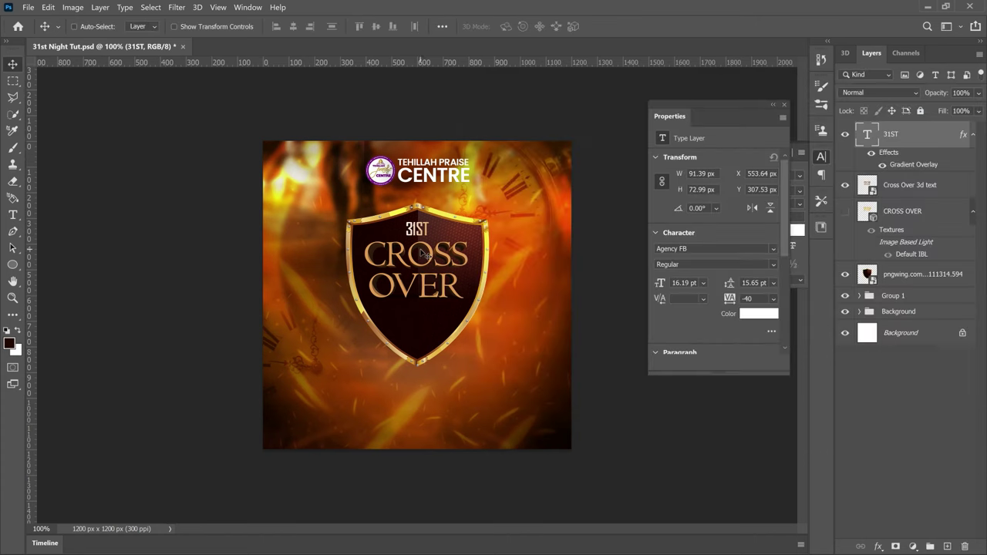
- Duplicate the 31ST text straight down below OVER in the shield and change the copy's wording to SERVICE
key("ctrl+j")
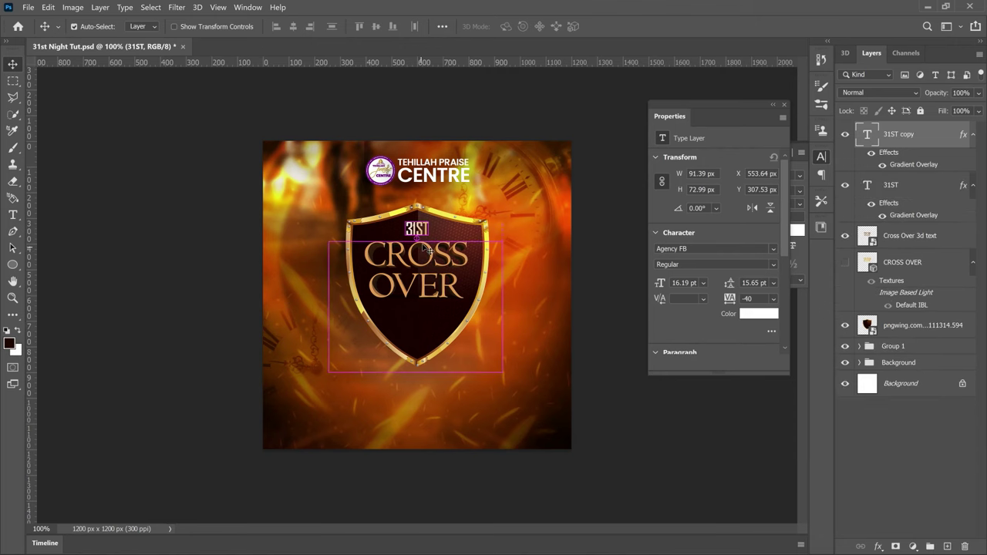
left_click_drag(426, 247, 426, 331)
double_click(422, 309)
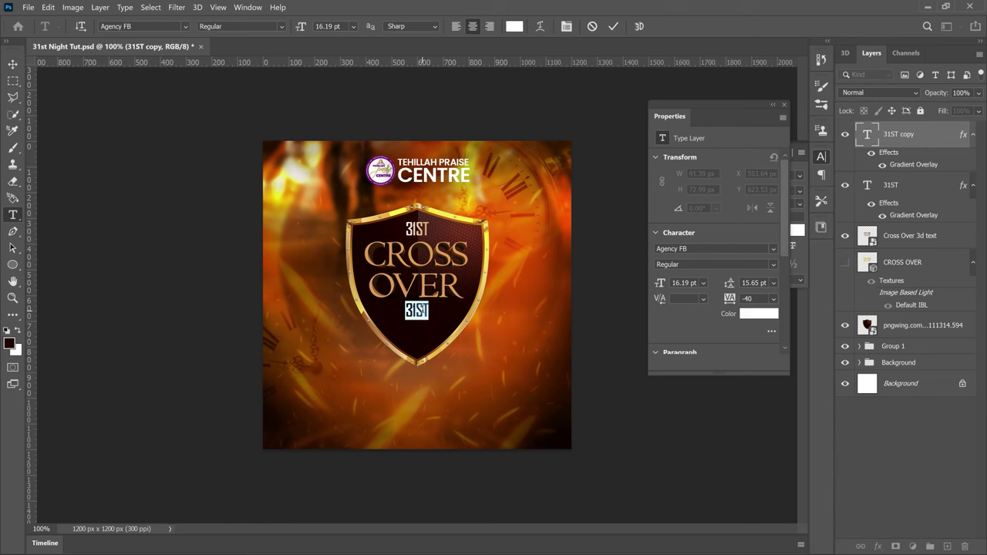
type("SERVIC")
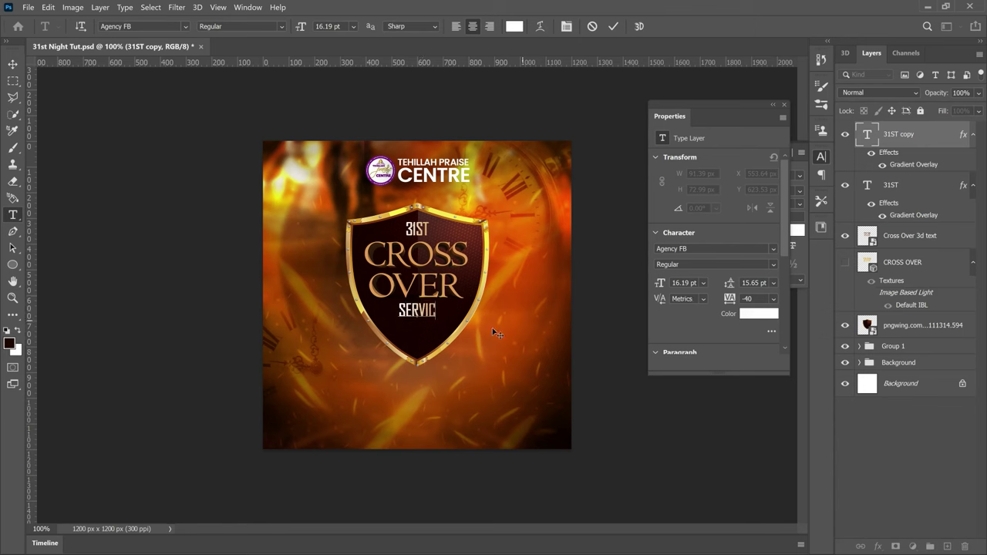
type("E")
- Set the tracking of the SERVICE text to 60
key("ctrl+a")
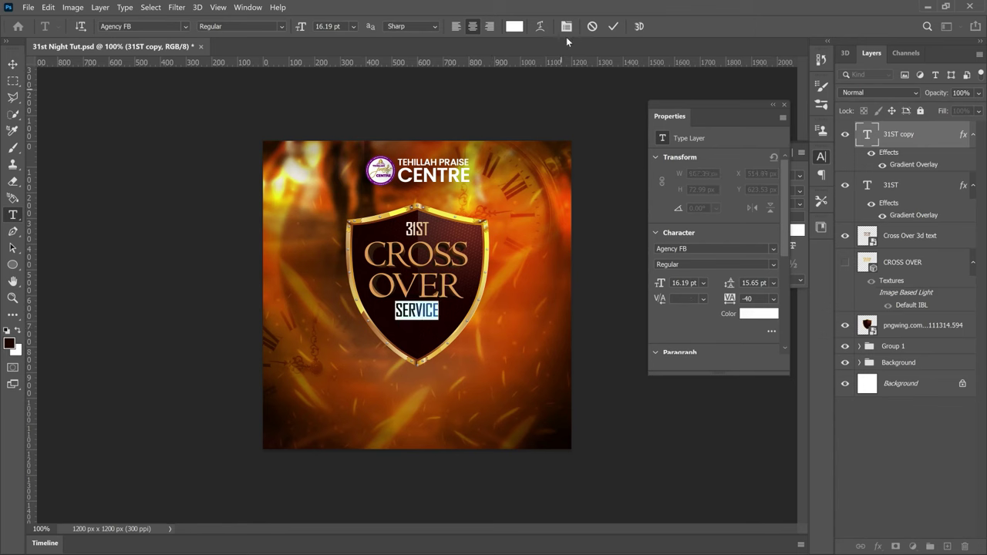
left_click(566, 29)
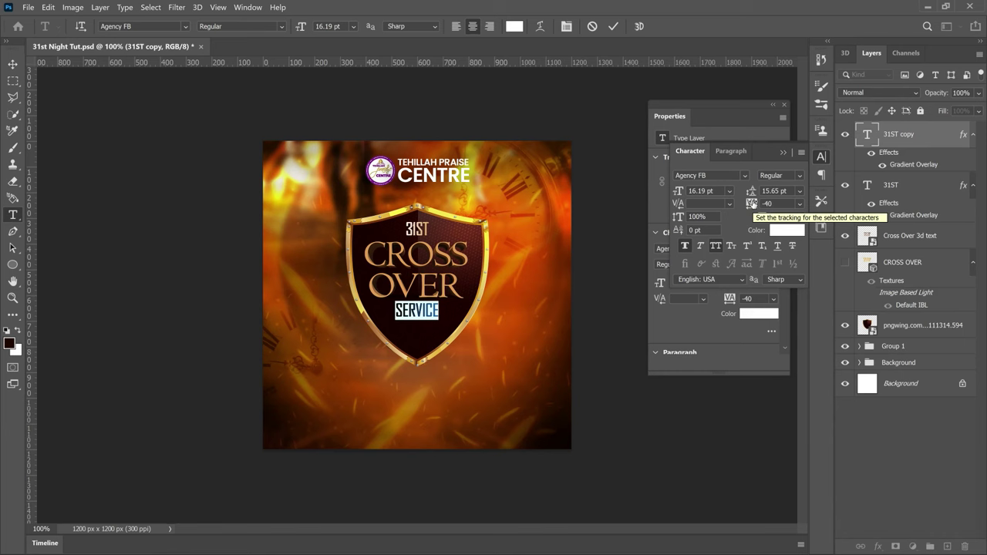
left_click_drag(751, 203, 757, 203)
key("ctrl+h")
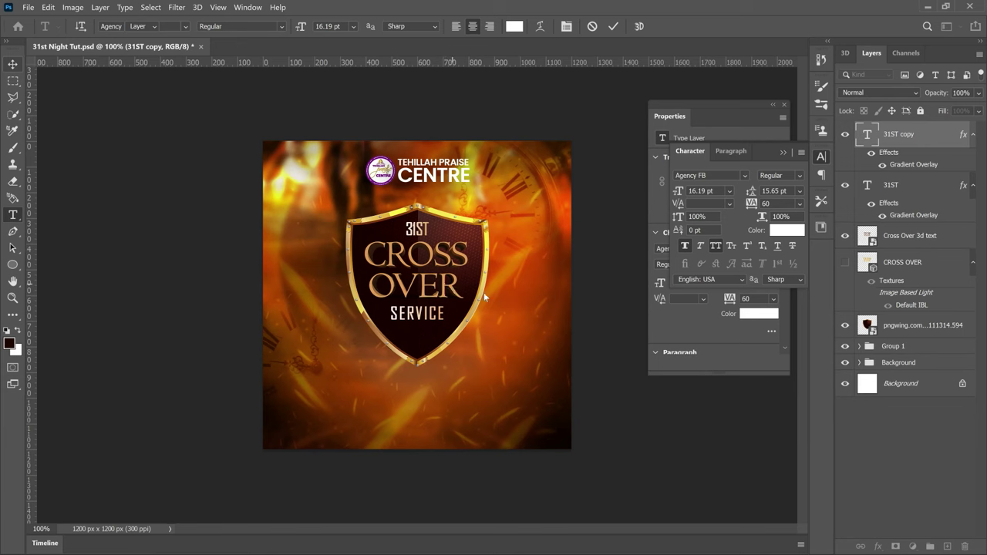
- Group the SERVICE, 31ST, Cross Over 3d text and hidden CROSS OVER layers together
right_click(483, 293)
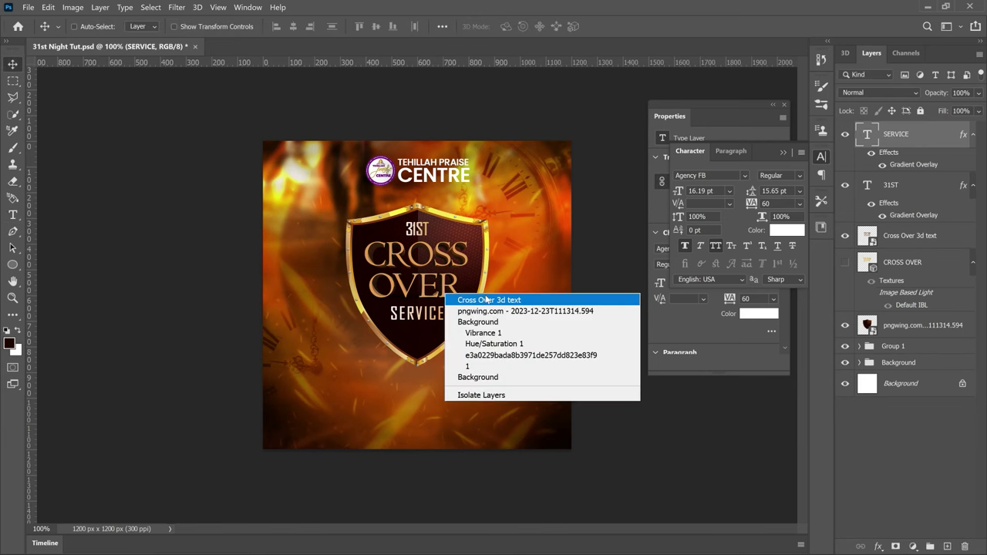
left_click(486, 300)
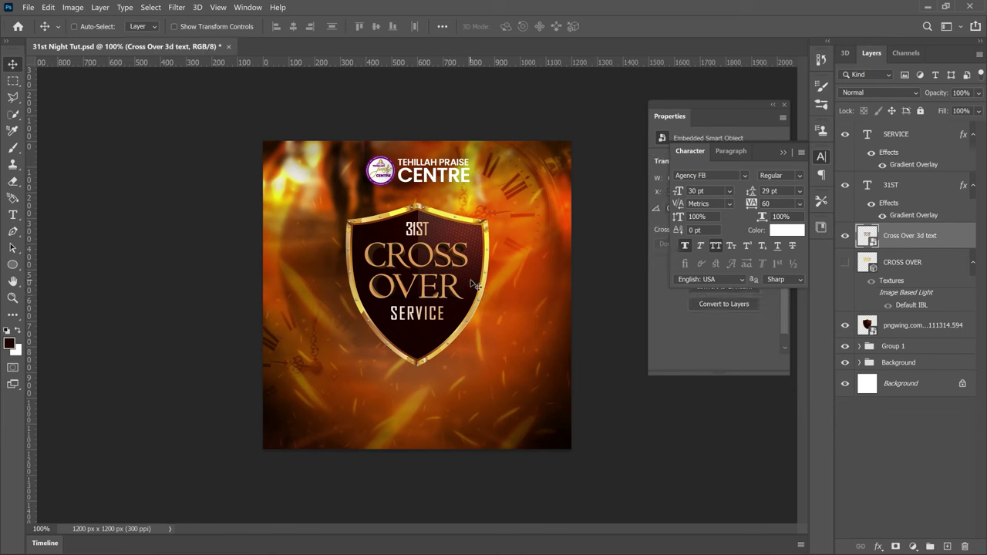
left_click(917, 262)
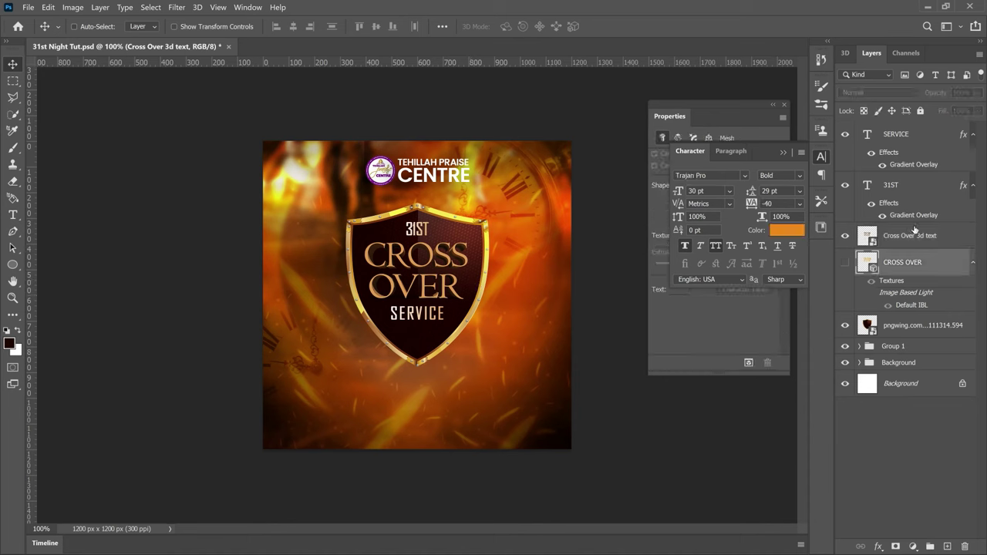
left_click(911, 136, "shift")
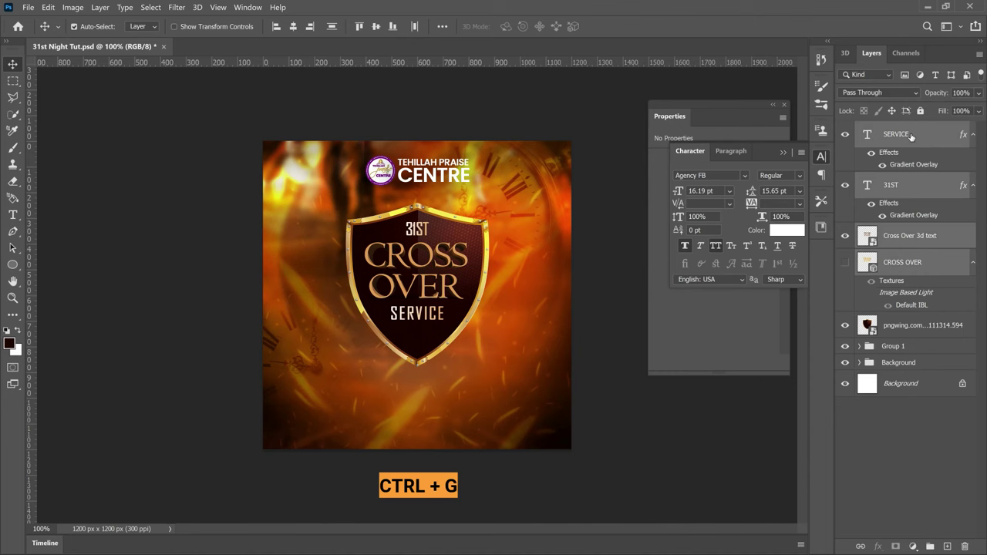
key("ctrl+g")
double_click(895, 130)
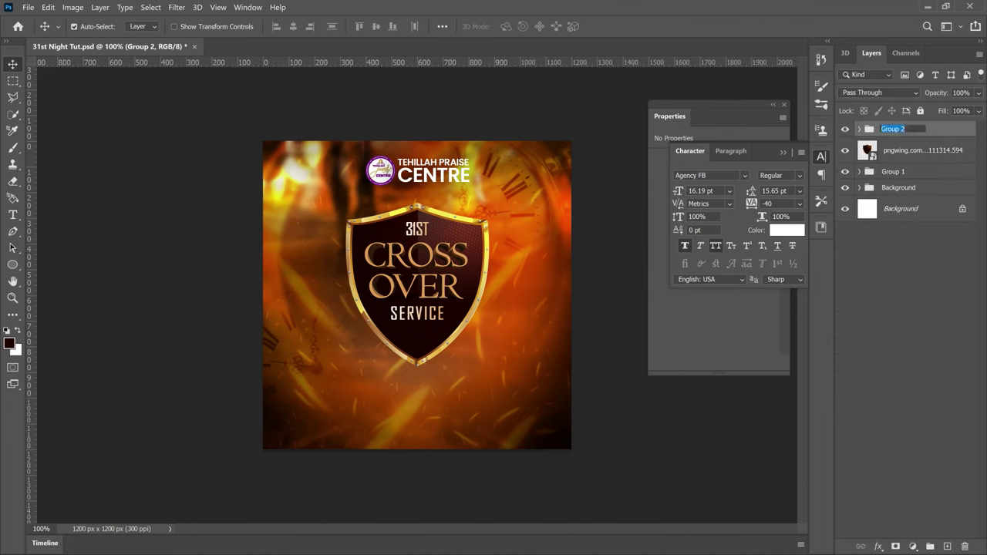
key("Return")
- Move the shield image layer to the bottom of the title group and rename the group Main
left_click(858, 130)
left_click_drag(910, 340, 907, 328)
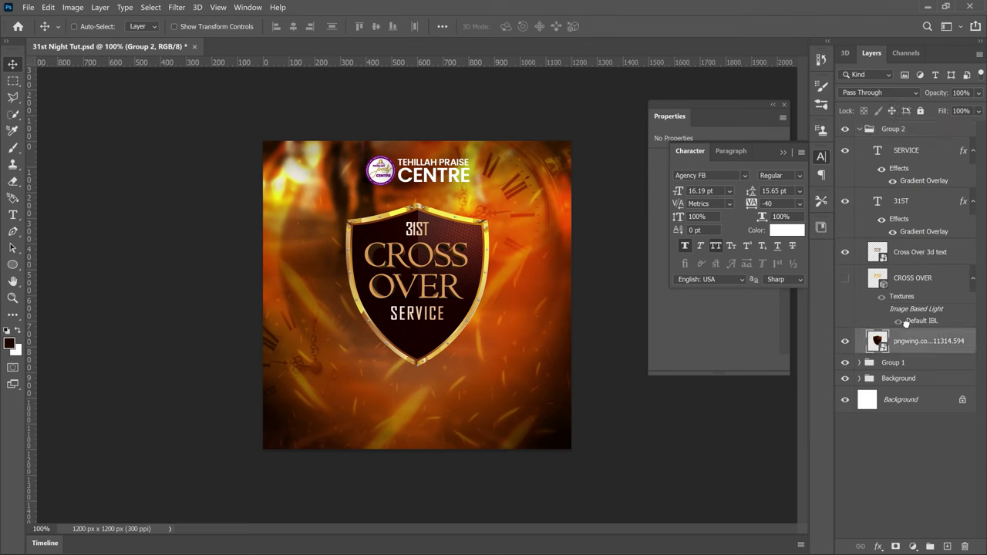
left_click(869, 129)
left_click(860, 130)
double_click(893, 129)
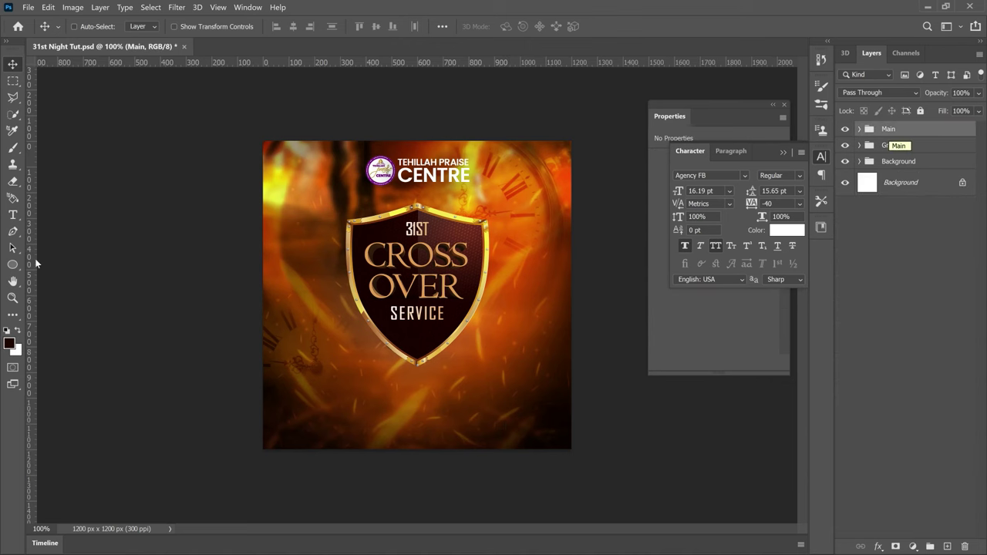
- Add the DIVINE PROVIDENCE line with its GEN. 22 reference below the shield in Poppins Regular, 30 pt
left_click(13, 216)
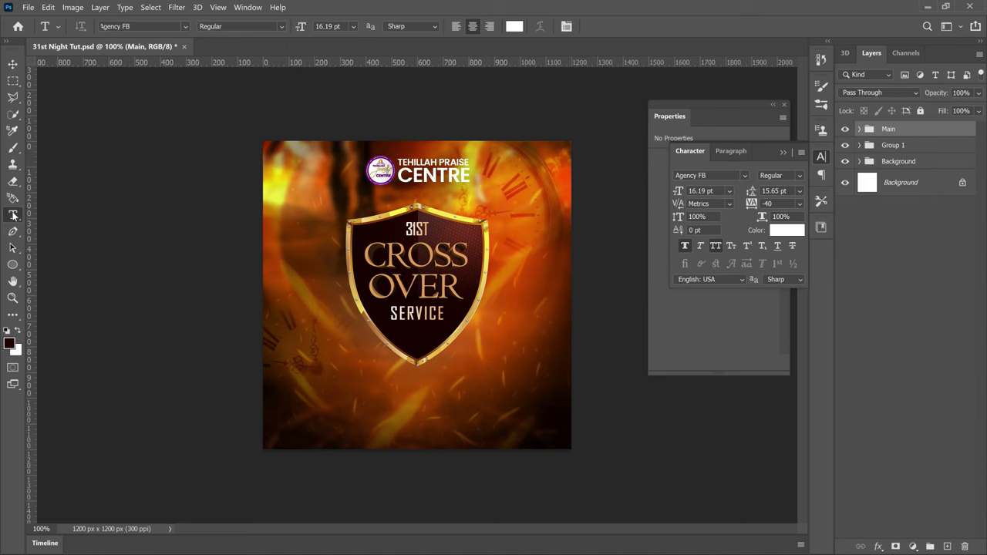
left_click(124, 26)
type("Poppins")
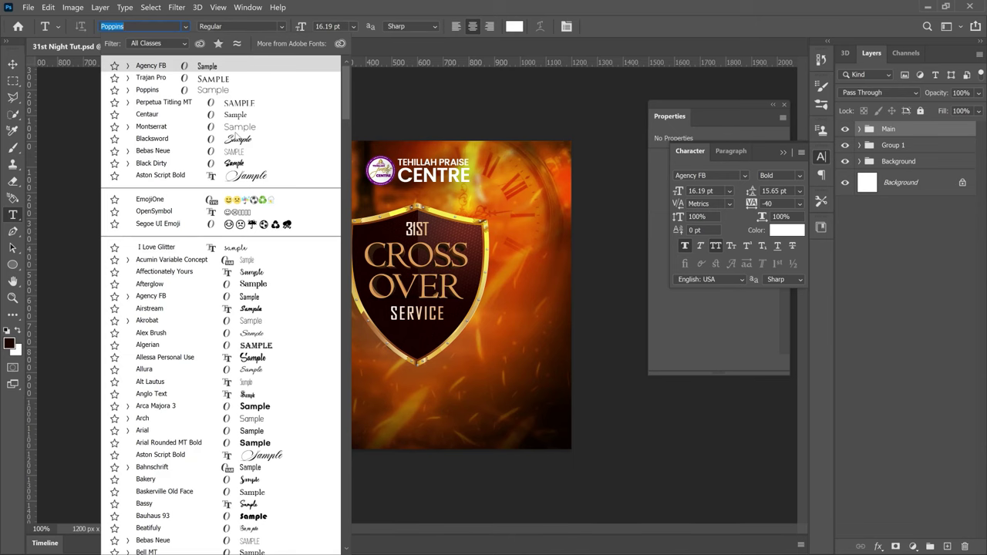
key("Return")
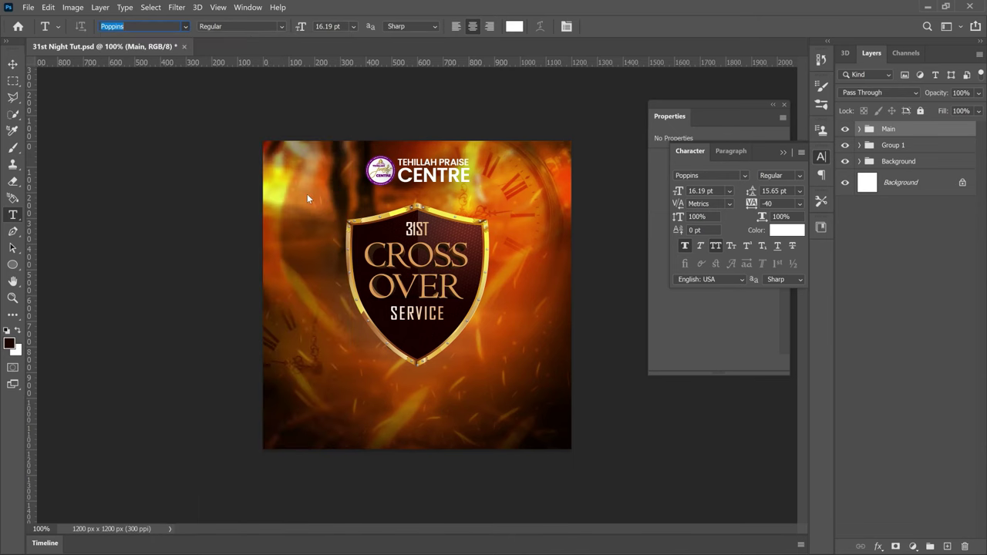
left_click(394, 390)
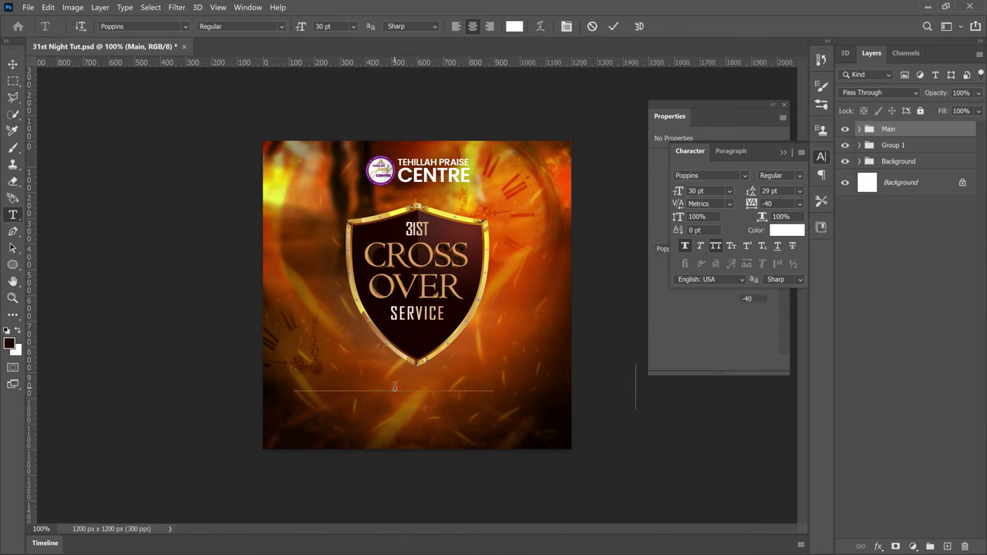
key("ctrl+v")
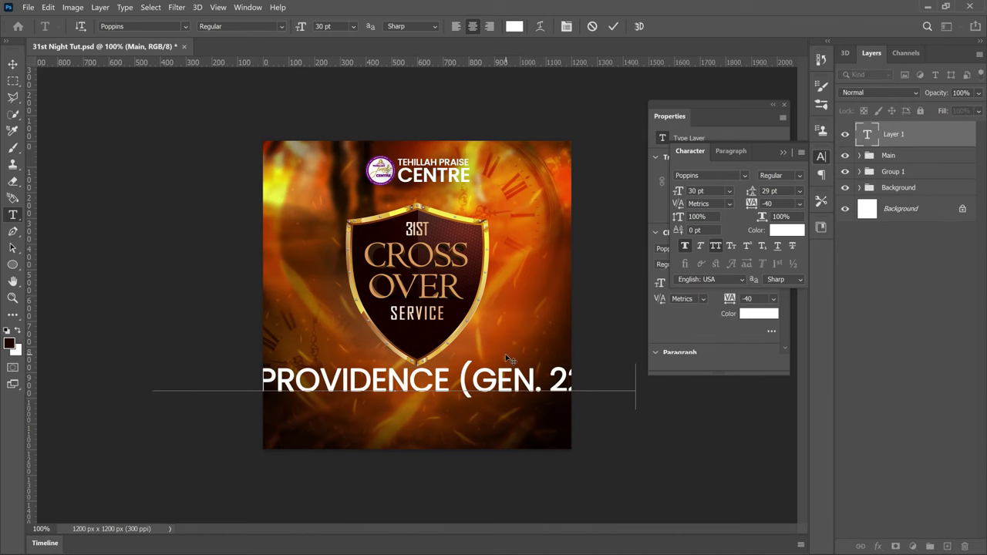
- Change the DIVINE PROVIDENCE line to the Medium style at 17 pt, aligned left
key("ctrl+a")
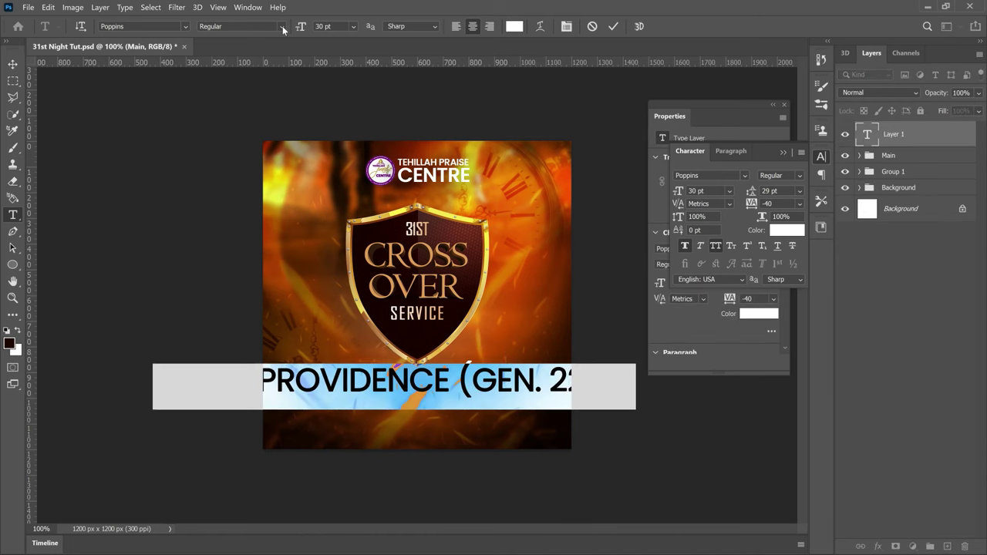
left_click(283, 29)
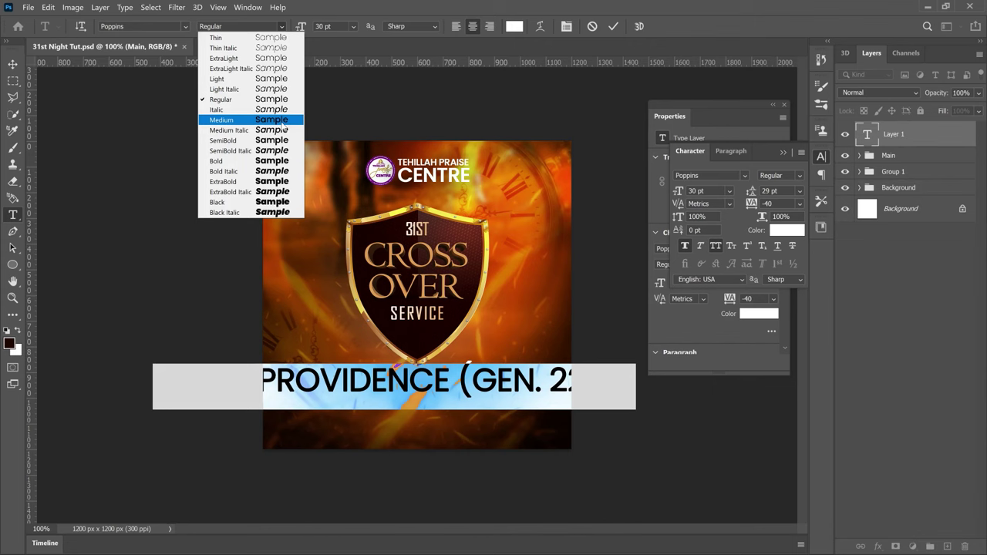
left_click(283, 122)
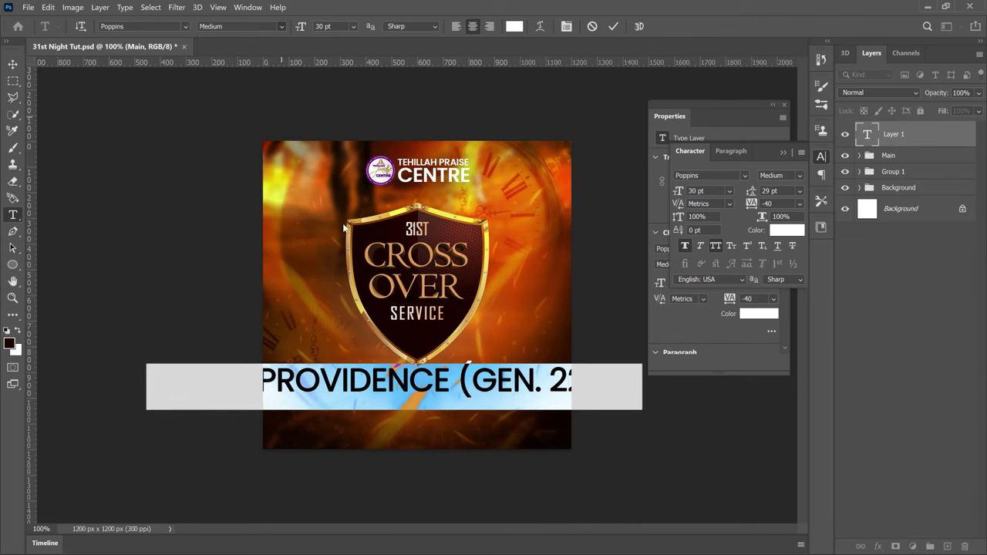
left_click_drag(303, 29, 301, 29)
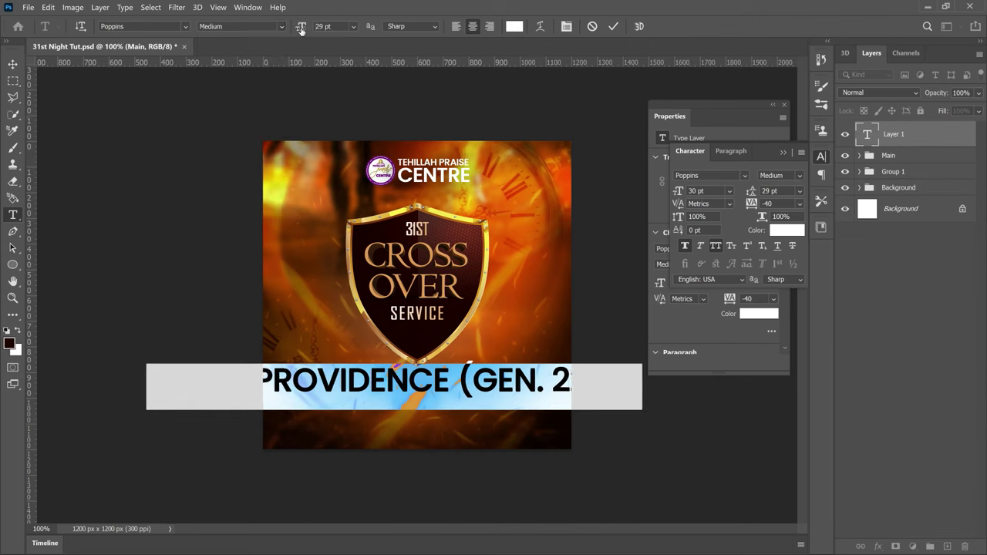
left_click_drag(300, 29, 293, 29)
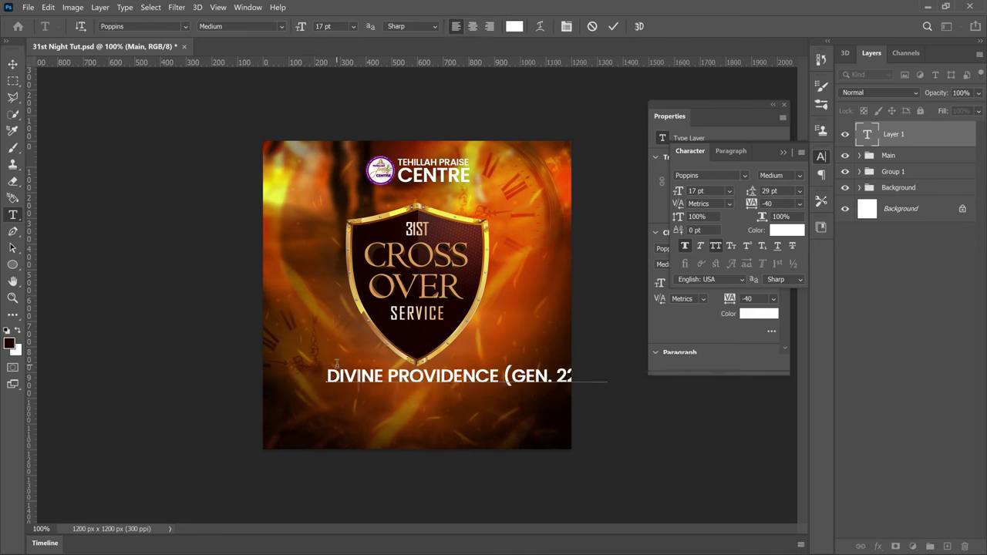
- Prefix the line with "THEME: ", shift it lower left, and put (GEN. 22:14) on a second line indented to the right edge
type("THEME")
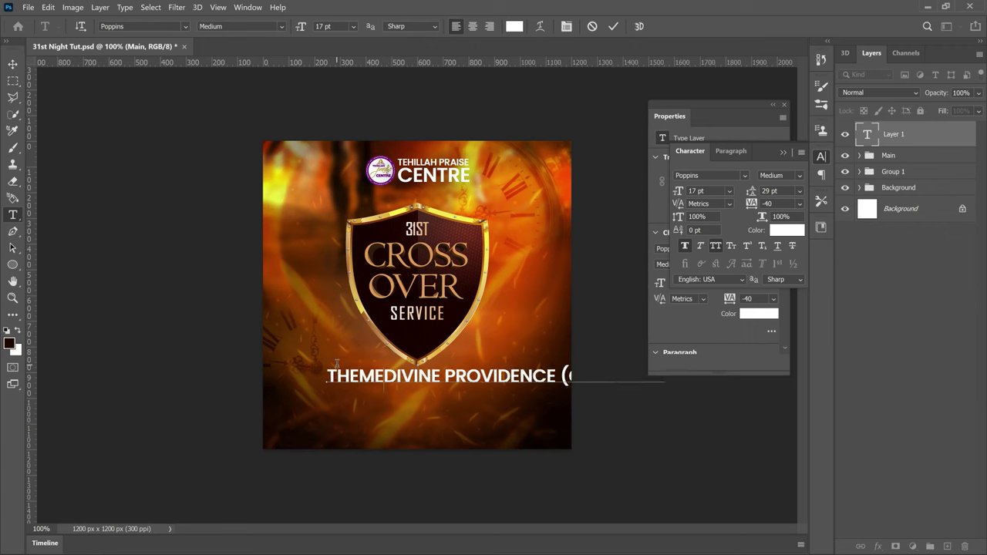
type(":")
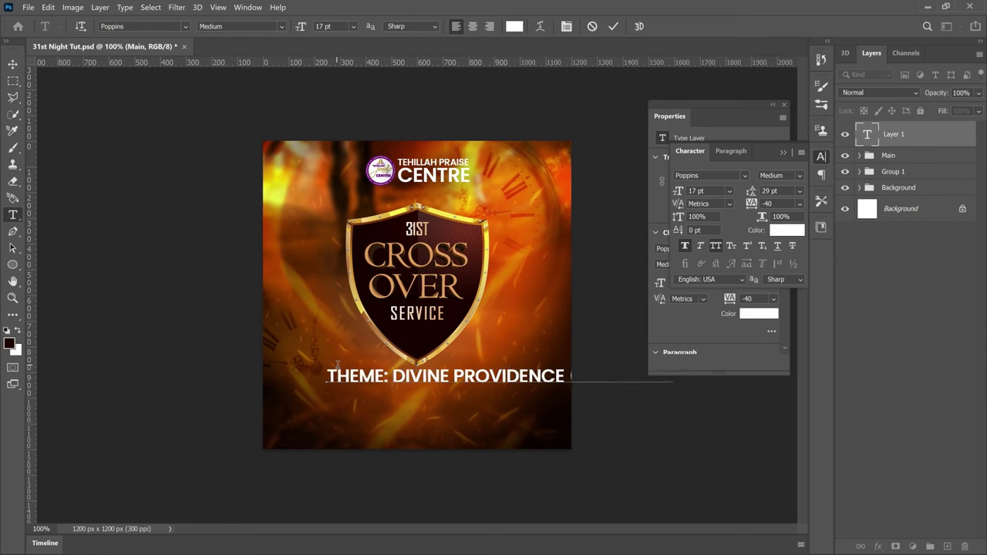
left_click_drag(540, 347, 540, 382)
key("BackSpace")
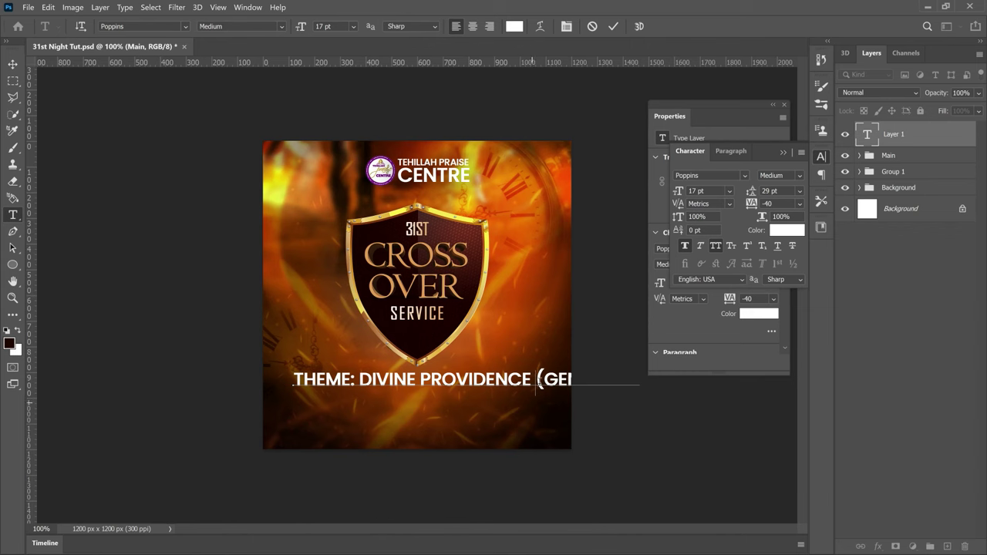
left_click(537, 381)
key("Return")
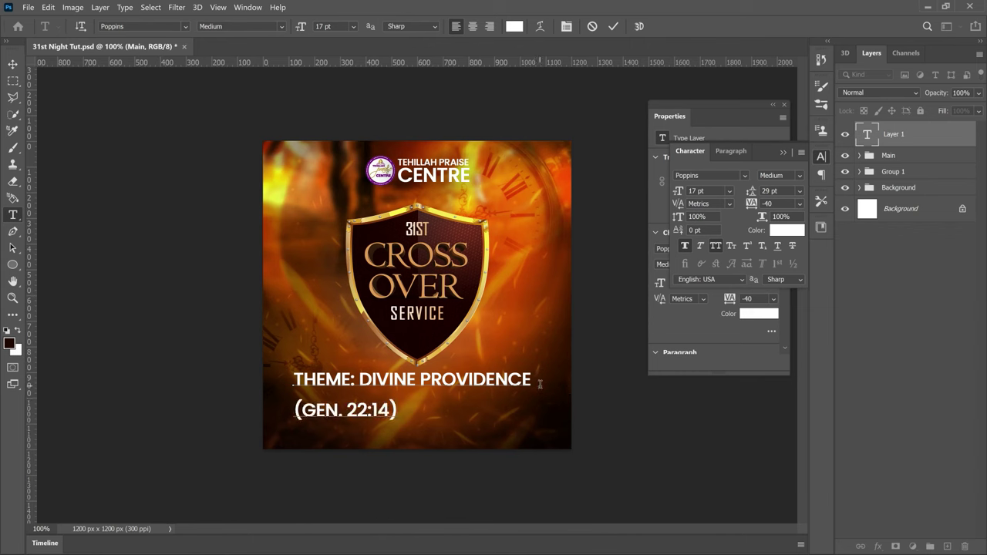
key("Right")
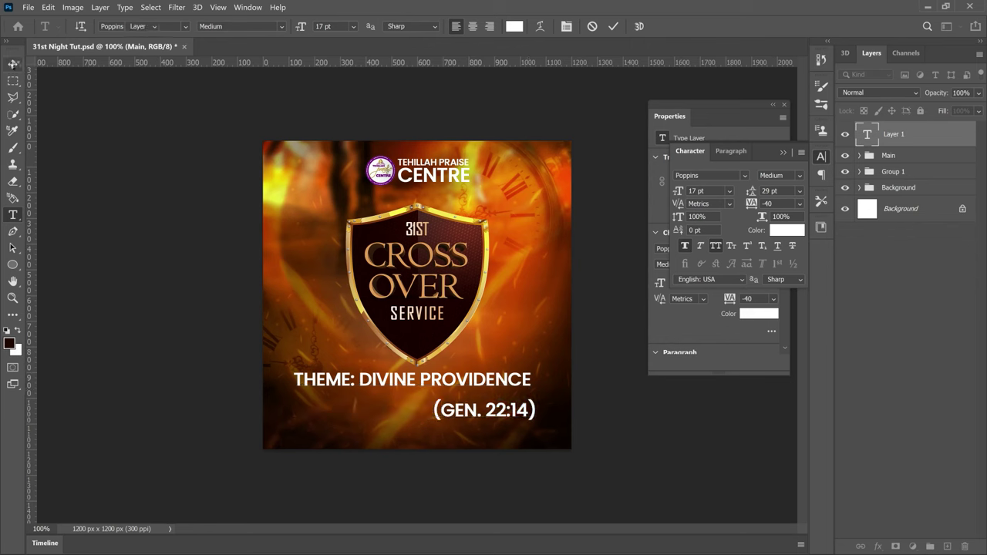
- Scale the theme text down to about 11.34 pt and set its line spacing to 14 pt
key("ctrl+t")
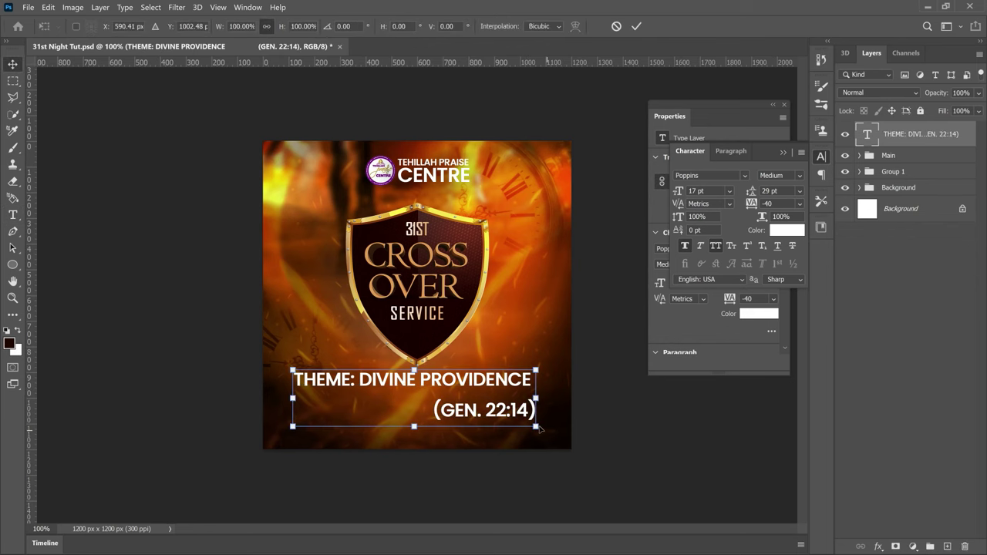
left_click_drag(540, 430, 456, 408)
double_click(867, 134)
type("10")
key("Return")
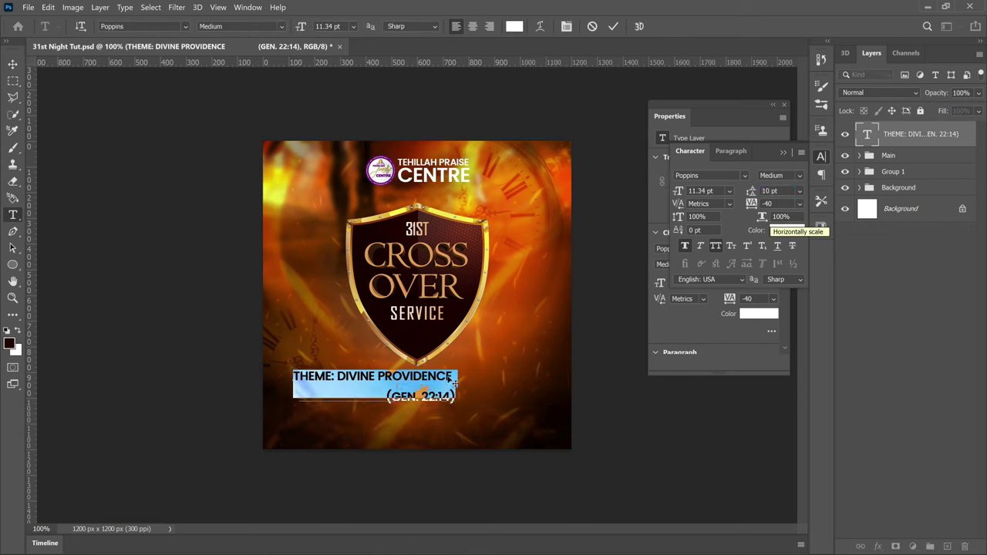
left_click(751, 191)
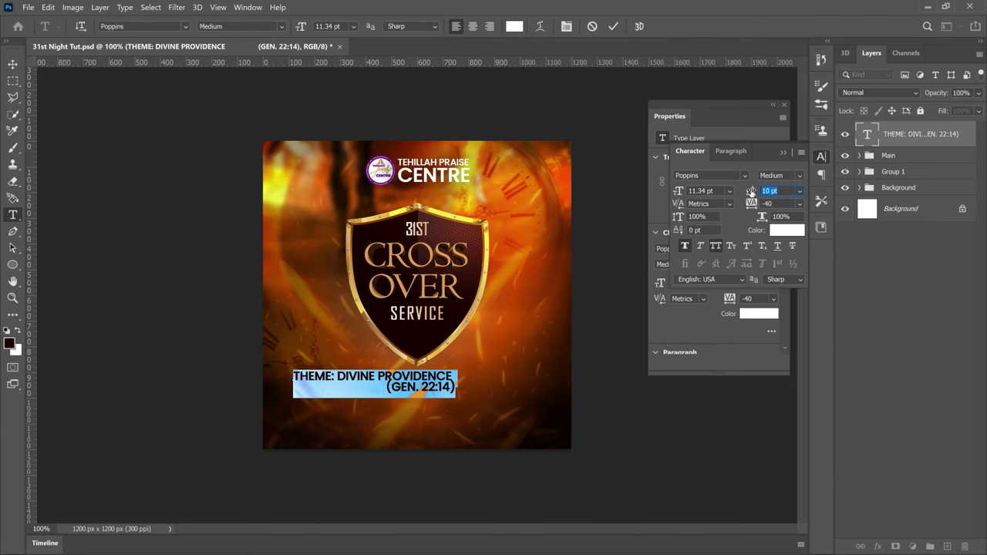
type("14")
key("Return")
- Draw a rectangle about 332 x 40 px under THEME: DIVINE PROVIDENCE, beside the (GEN. 22:14) reference
key("ctrl+plus")
right_click(12, 265)
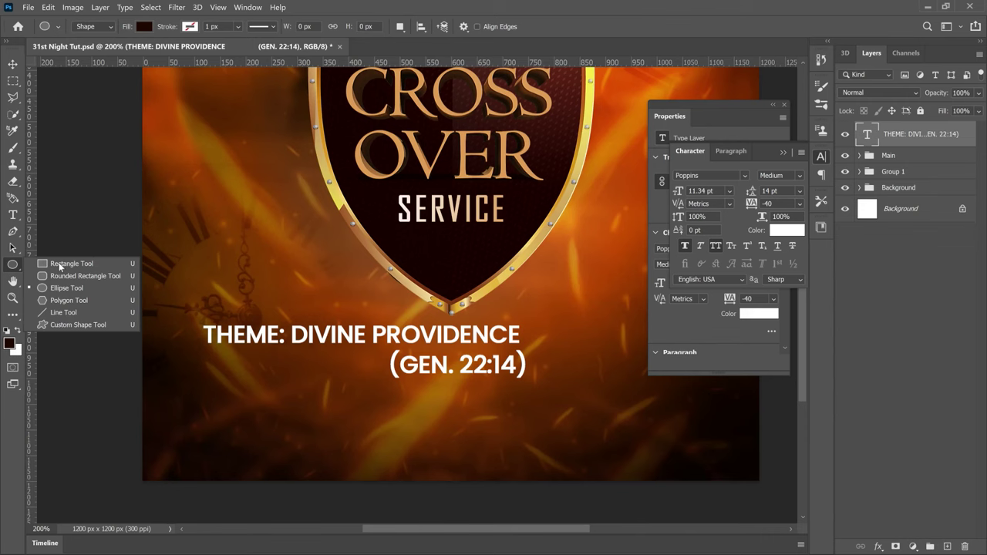
left_click(60, 266)
left_click_drag(206, 355, 378, 375)
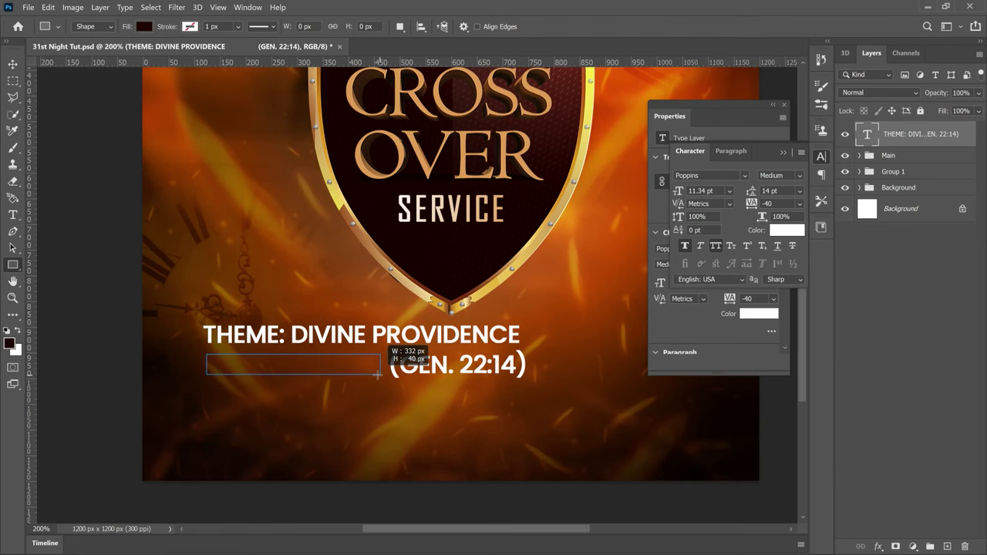
left_click_drag(378, 376, 381, 376)
- Apply a white-to-gold Gradient Overlay to the new rectangle
key("z")
right_click(879, 133)
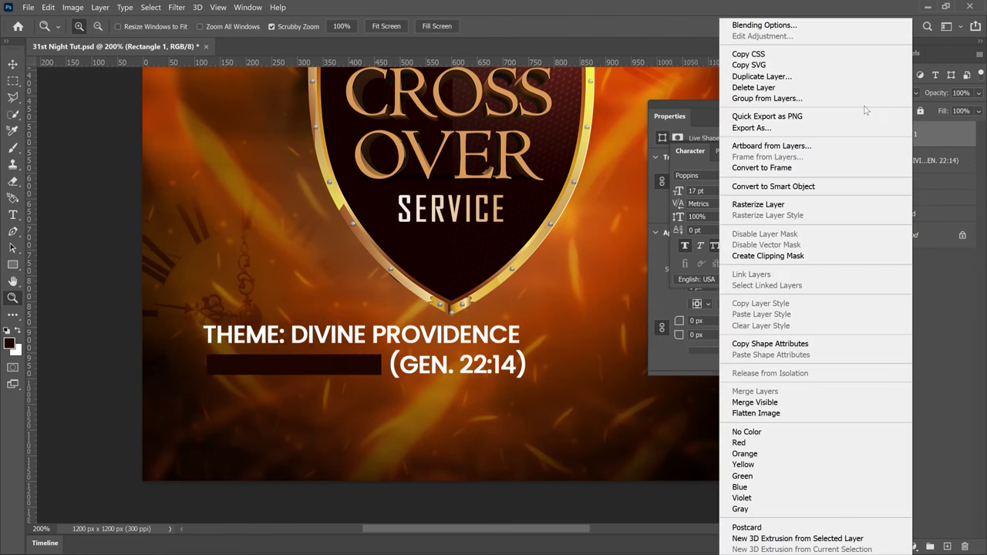
left_click(764, 24)
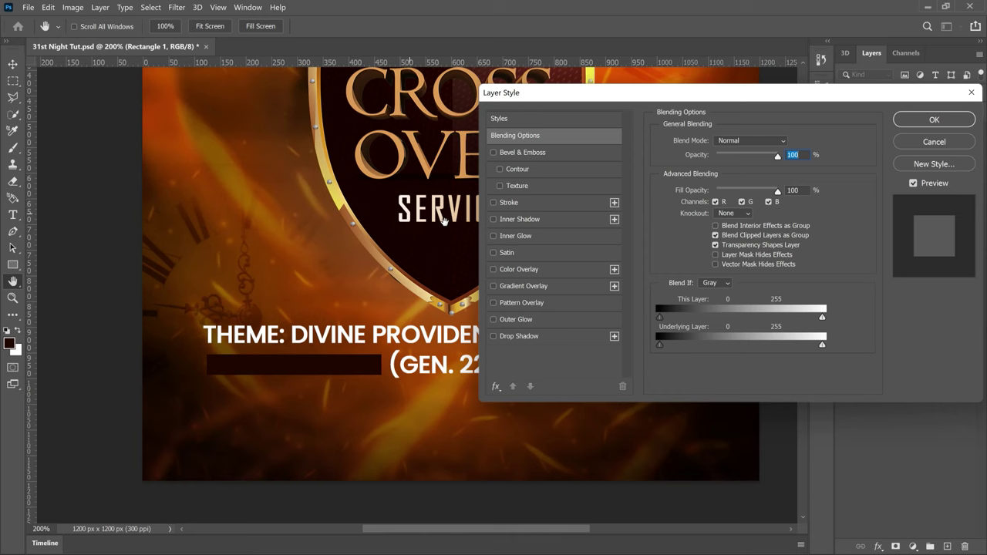
left_click(524, 286)
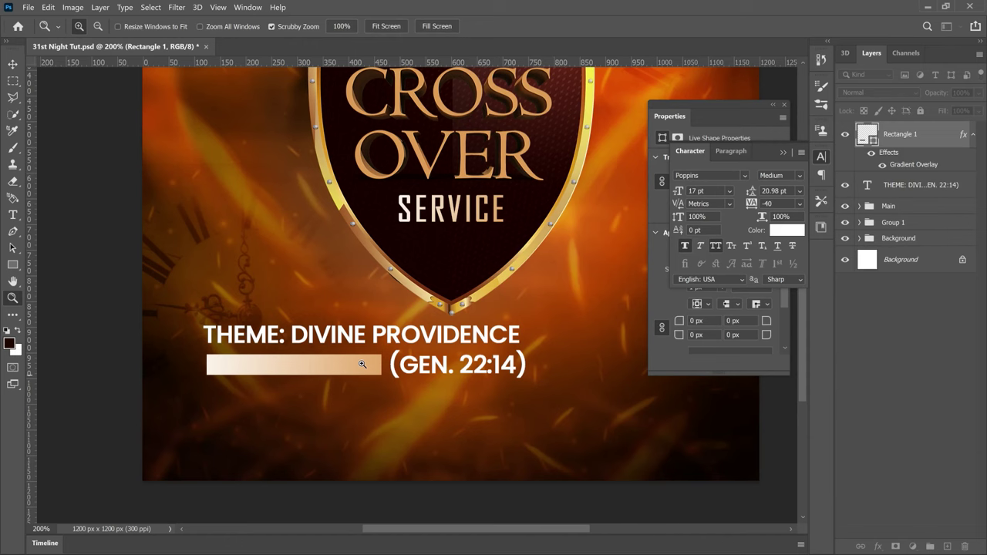
- Add the word SCRIPTURE over the gradient bar in dark maroon and scale it down to about 8.31 pt
key("t")
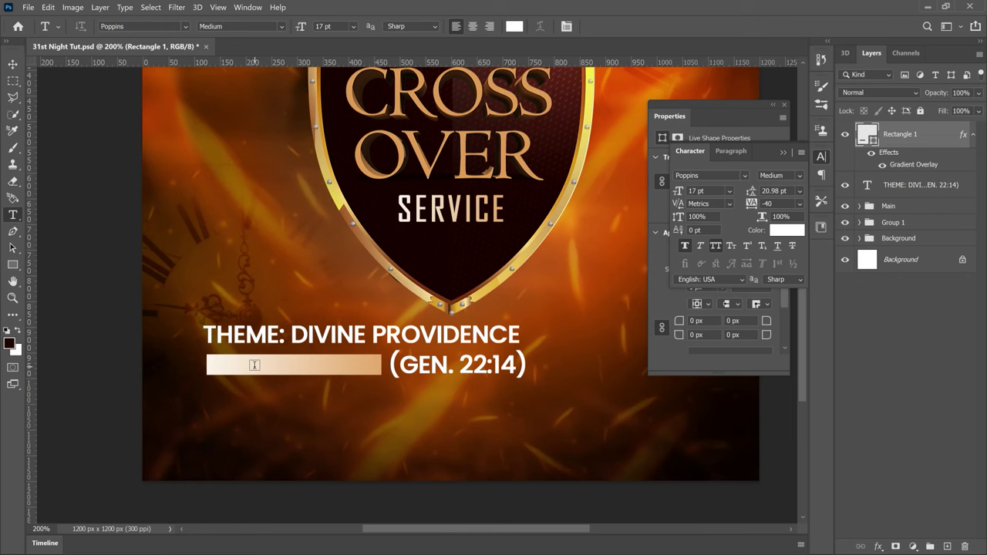
left_click(254, 365)
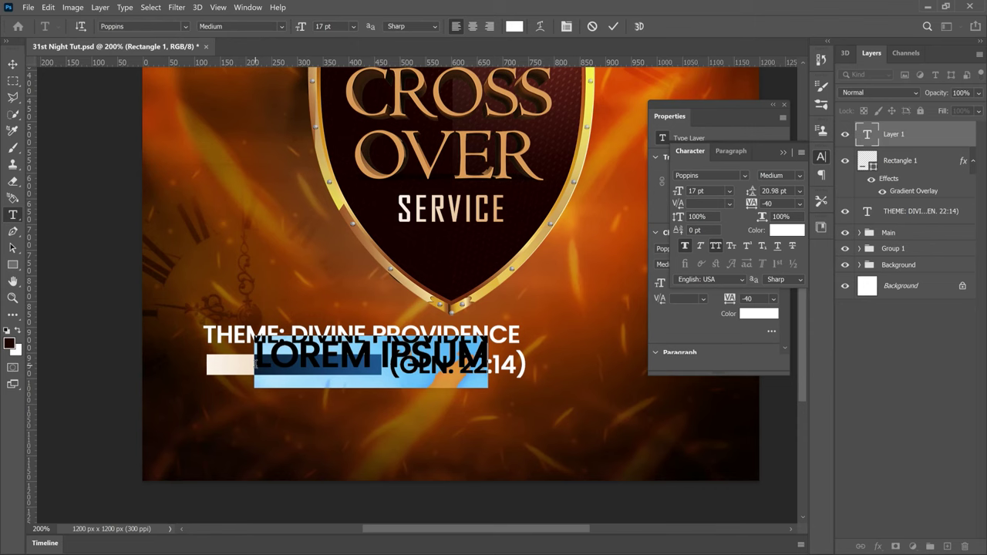
type("SCRIPTURE")
key("ctrl+a")
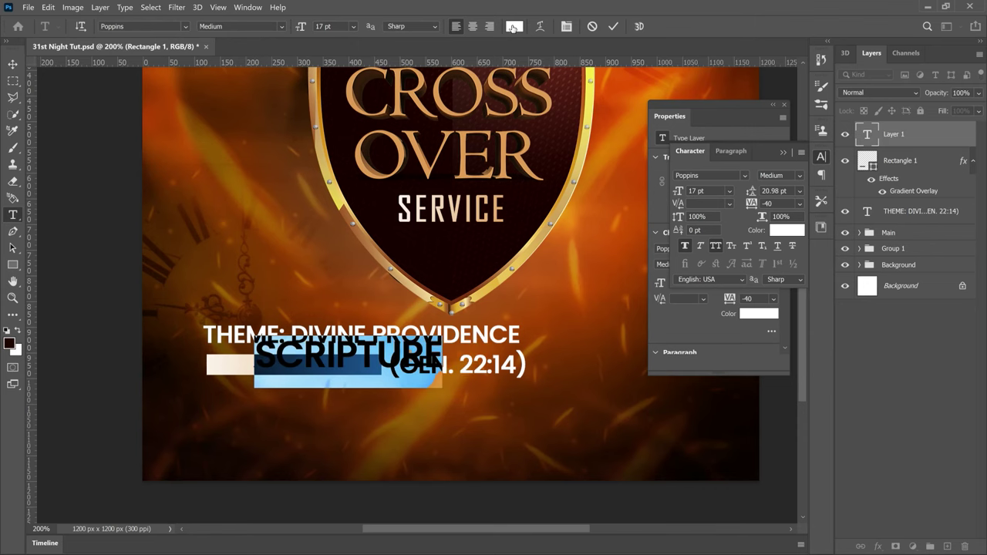
left_click(513, 27)
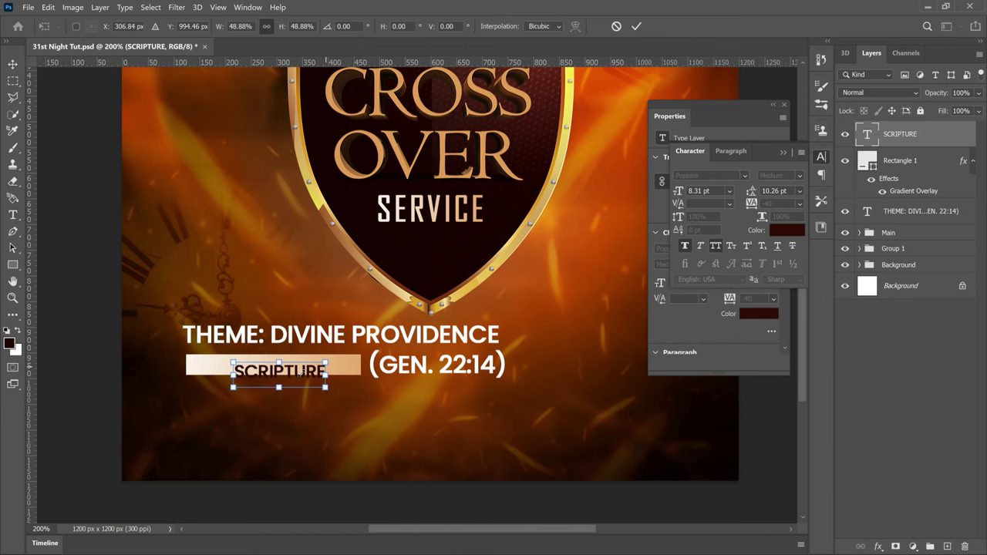
key("Return")
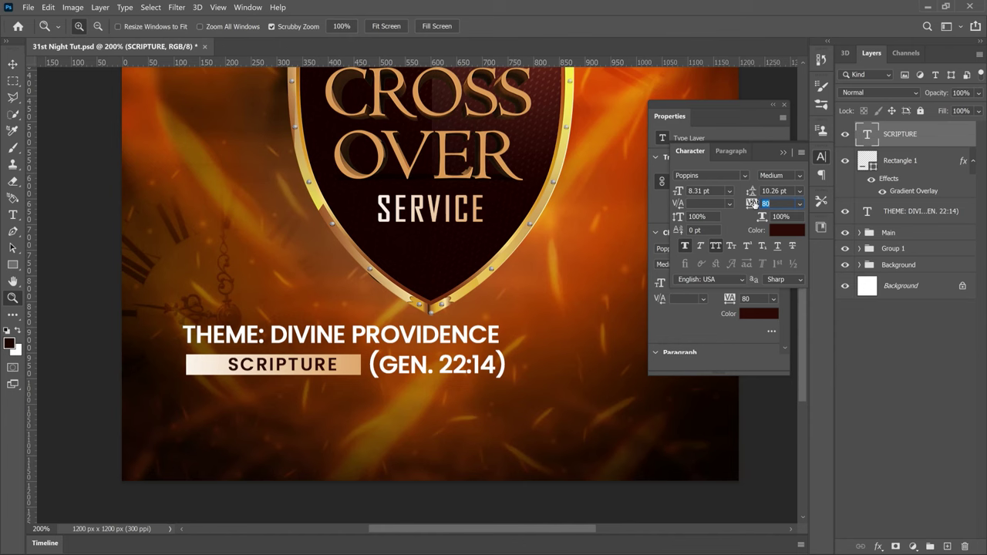
- Set the SCRIPTURE text's tracking to 140 and shift it left to centre it on the bar
type("100")
key("Return")
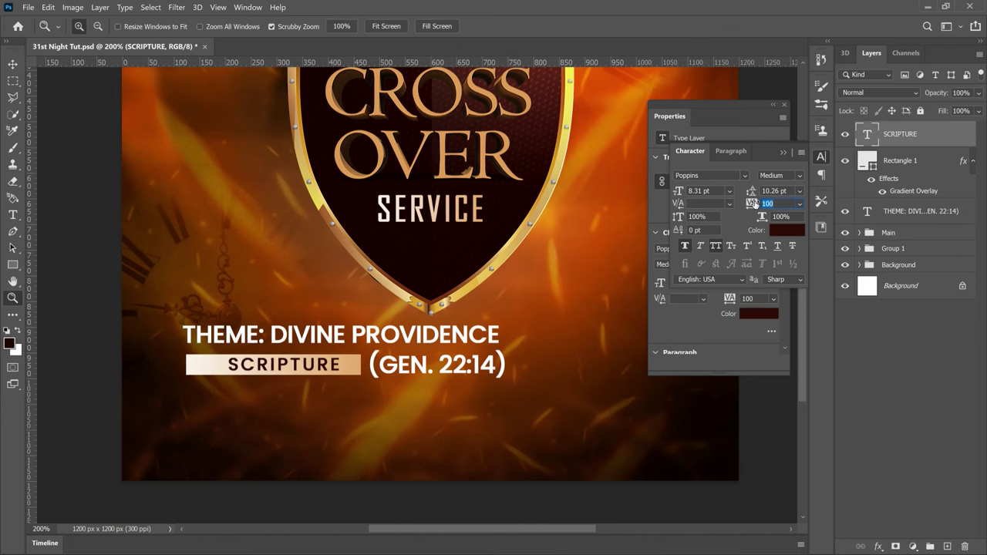
type("140")
key("Return")
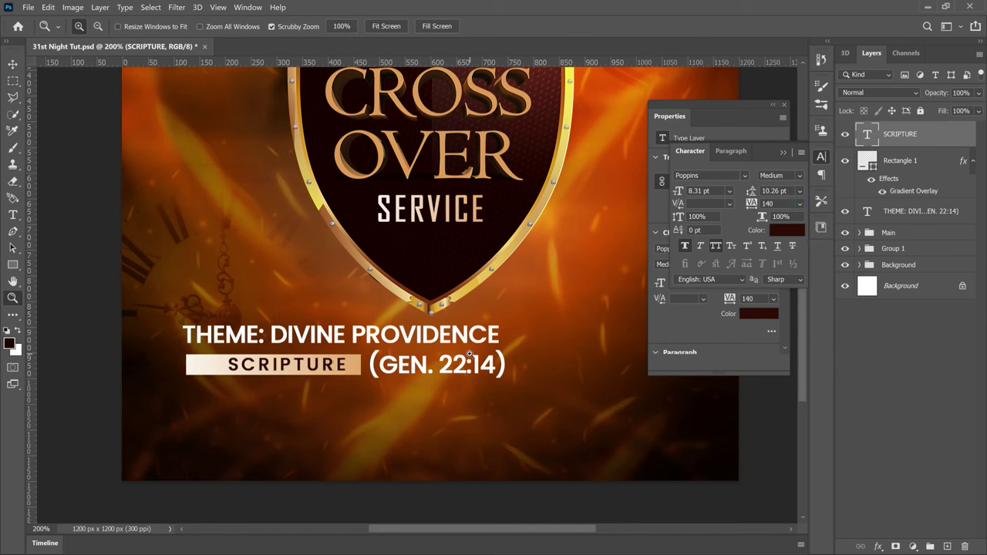
key("v")
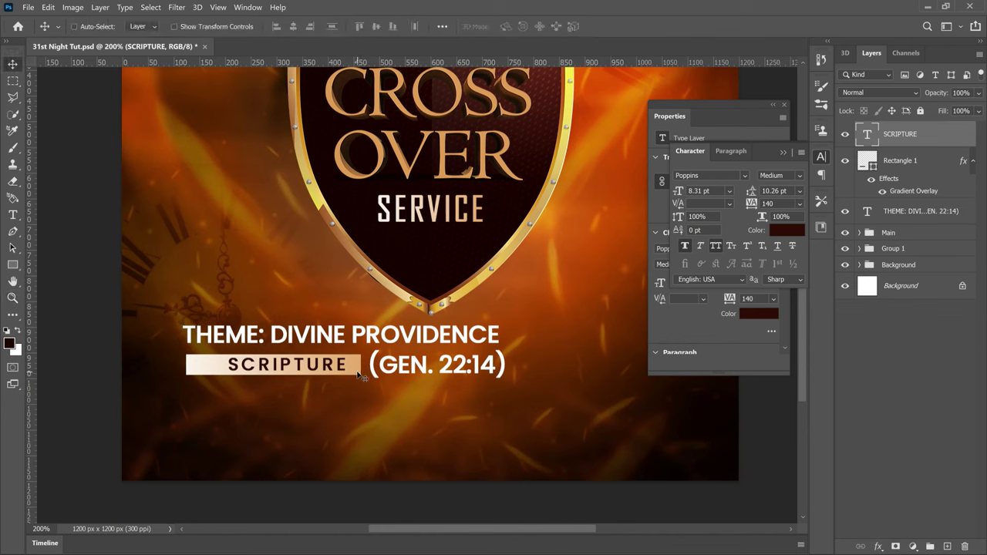
key("shift+Left")
- Group the SCRIPTURE, rectangle and THEME text layers and name the group Theme
left_click(974, 161)
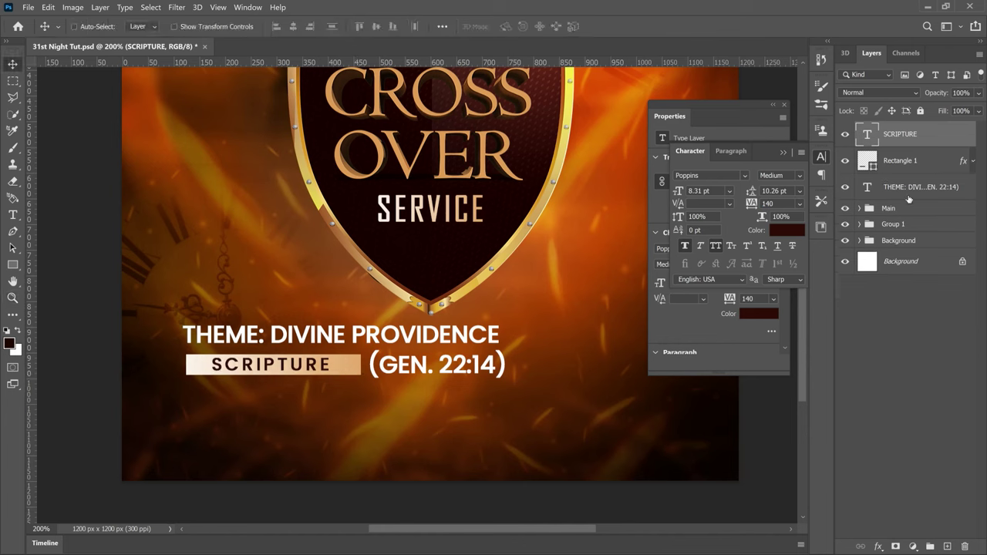
left_click(907, 196, "shift")
key("ctrl+g")
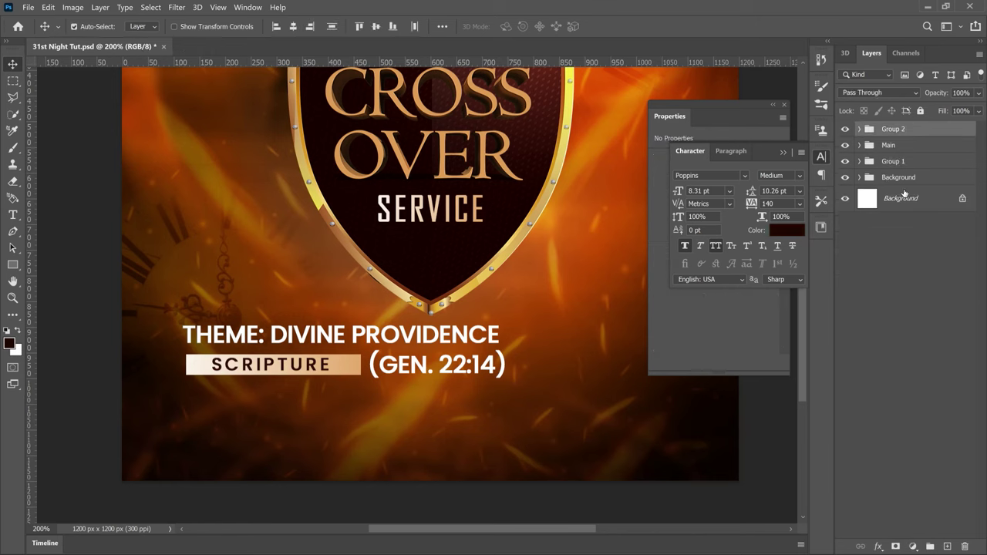
double_click(893, 128)
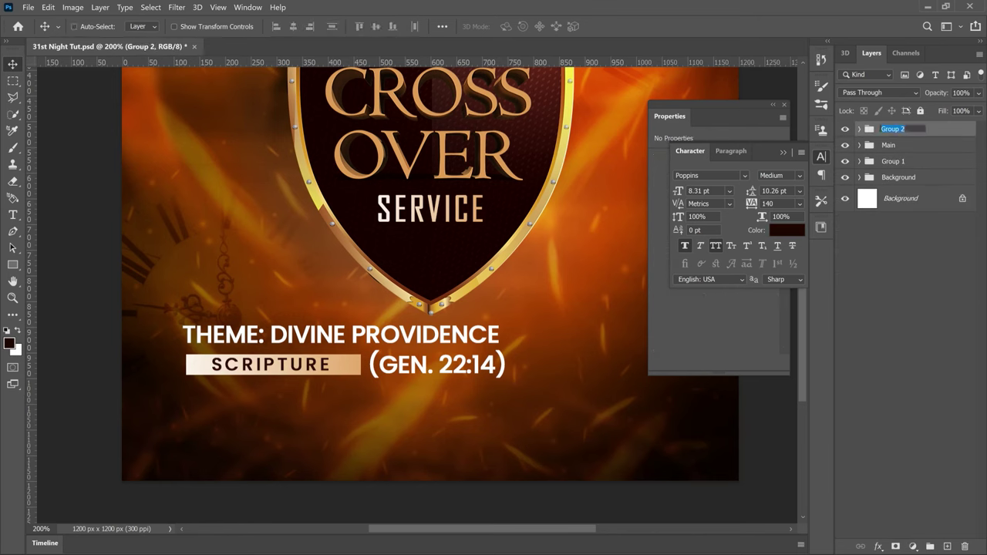
type("Theme")
key("Return")
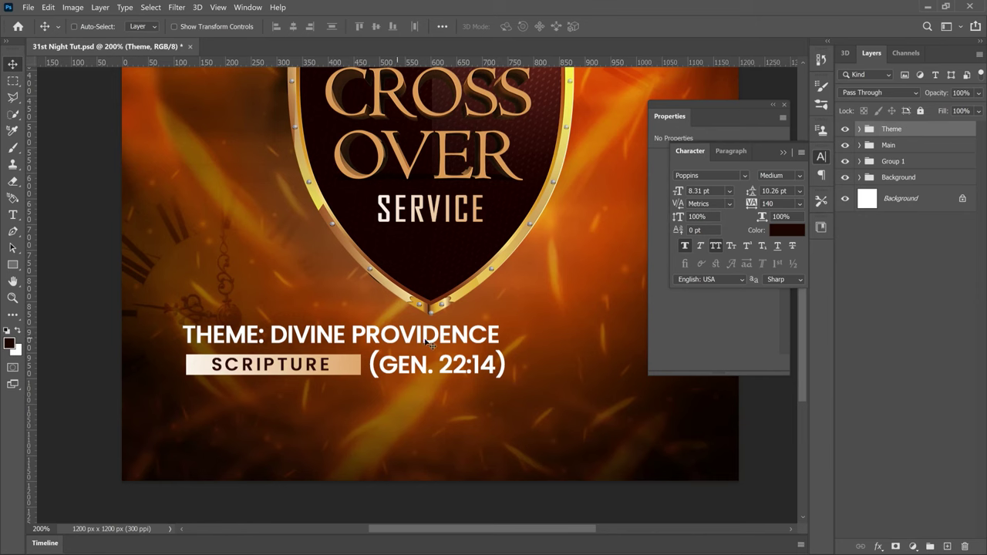
- Centre the Theme group horizontally on the canvas and clear the selection
key("ctrl")
key("ctrl+a")
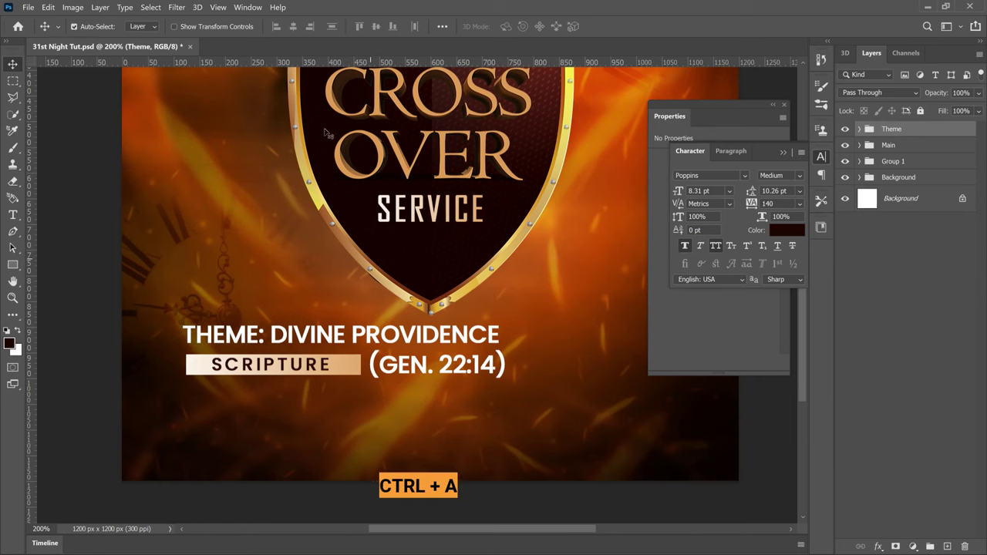
left_click(292, 27)
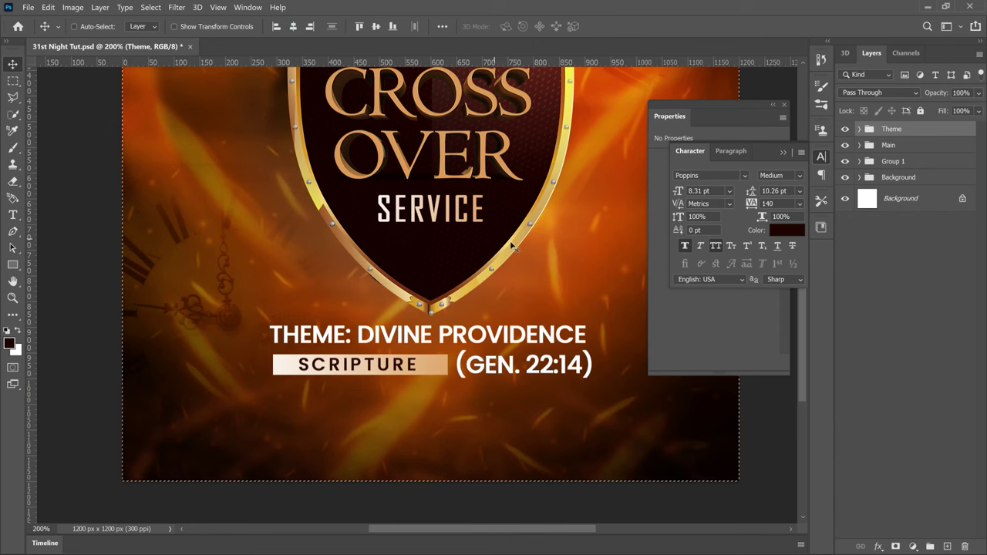
key("ctrl+d")
- Scale the Theme group to about 87.83%, recentre it horizontally on the canvas and nudge it slightly down
key("ctrl+t")
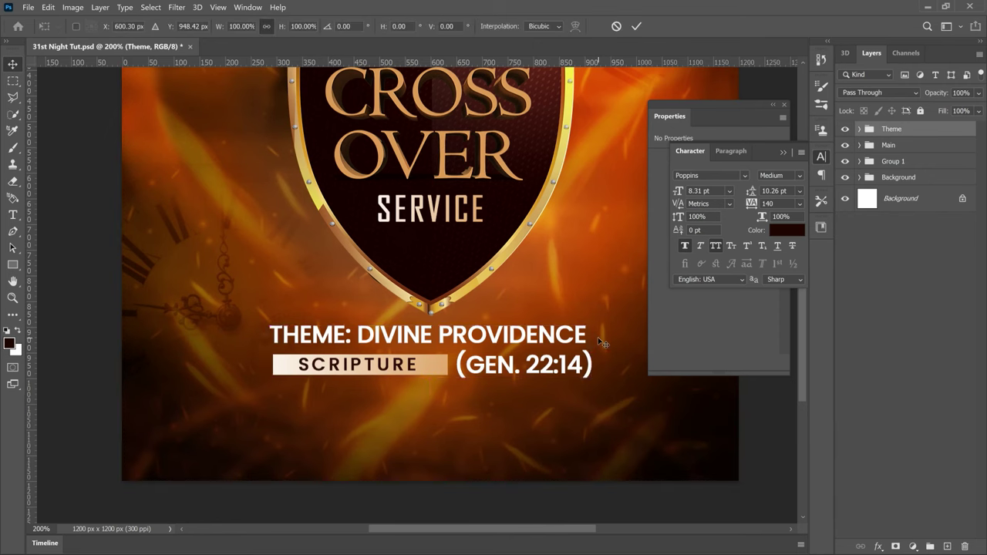
left_click_drag(591, 324, 558, 338)
key("Return")
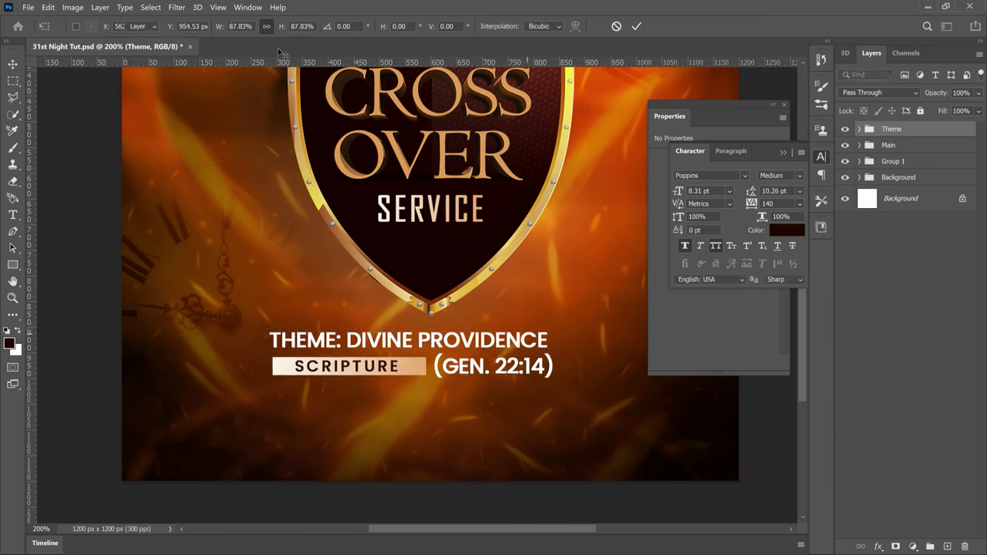
key("ctrl+a")
left_click(295, 32)
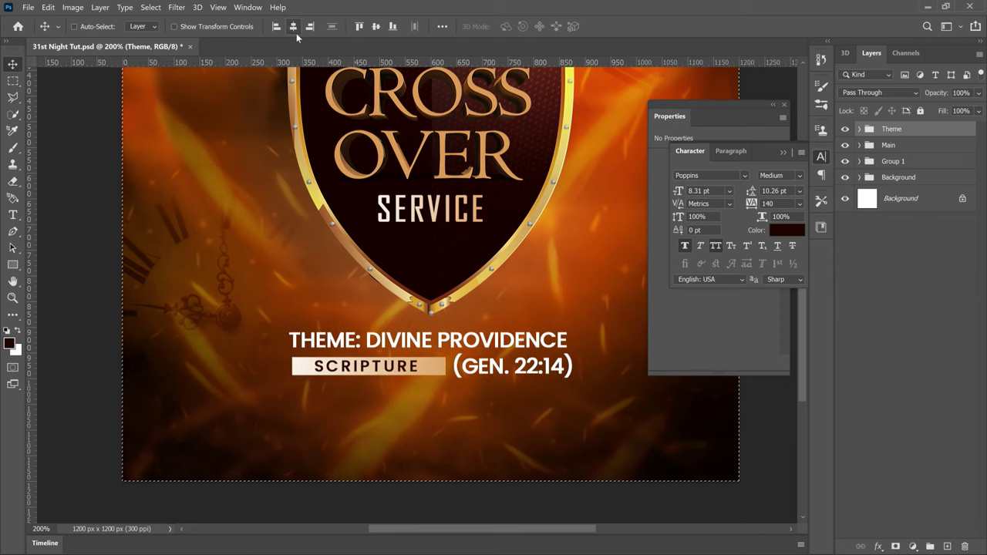
key("ctrl+1")
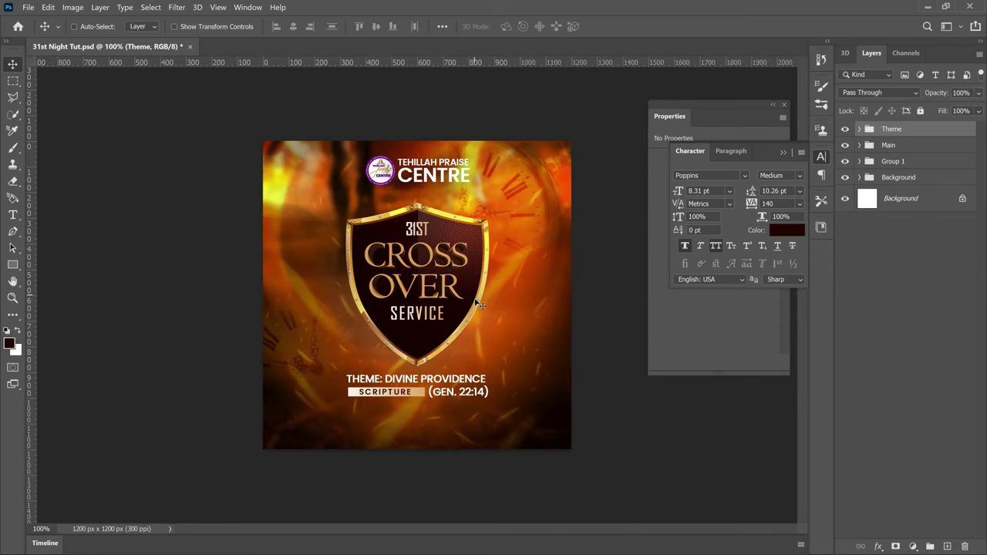
key("shift+Down")
- Draw a rectangle about 893 x 118 px below the theme text and centre it horizontally on the canvas
left_click(12, 264)
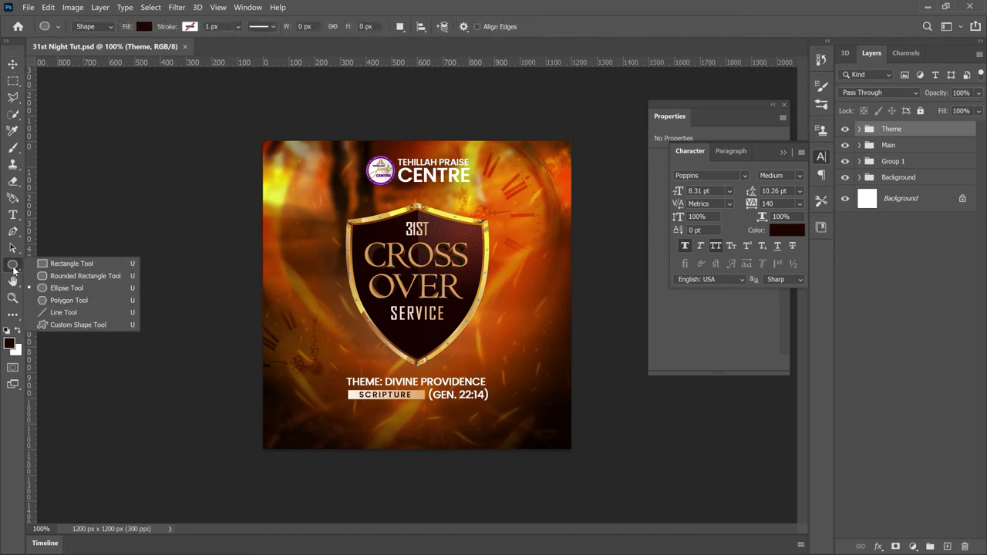
left_click(77, 264)
left_click_drag(324, 406, 557, 434)
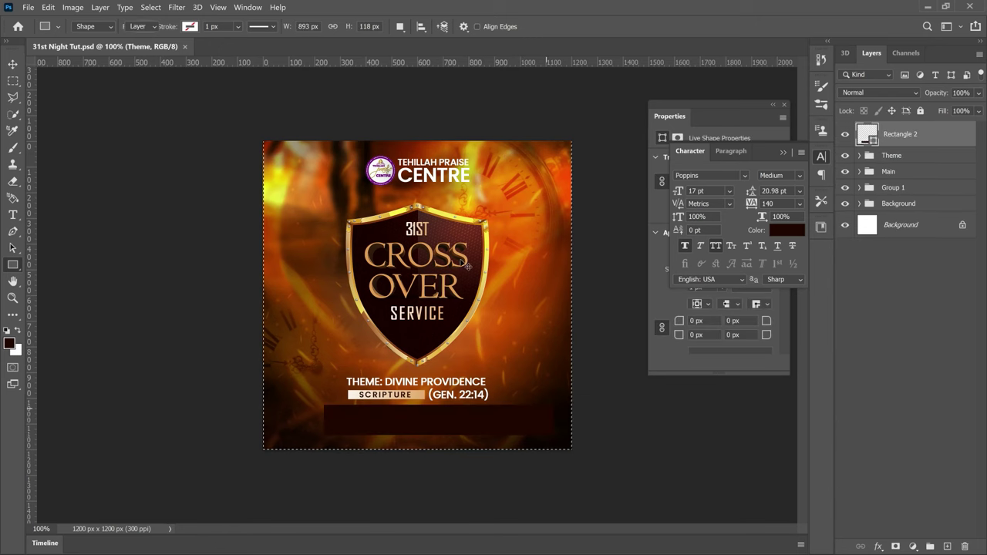
key("v")
left_click(293, 26)
key("ctrl+d")
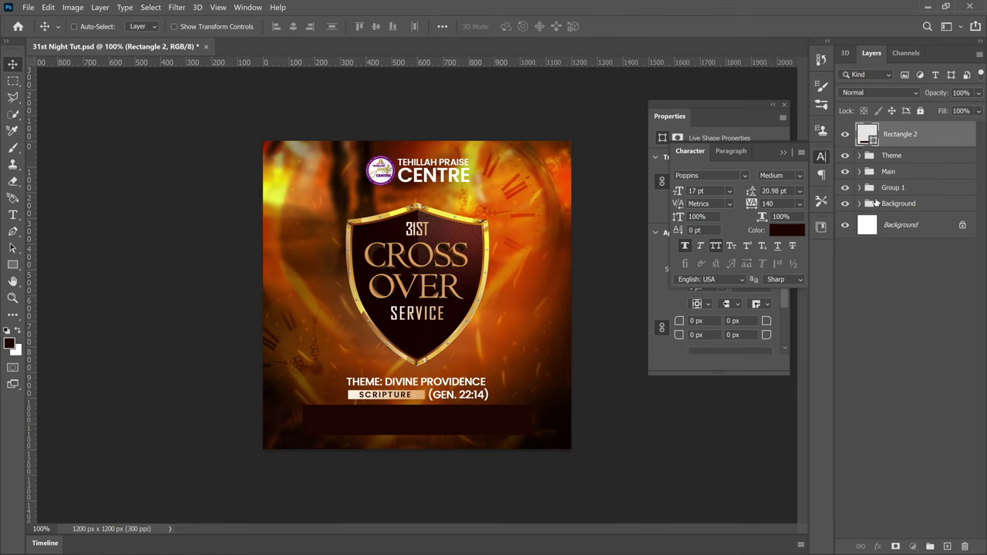
- Copy the Gradient Overlay effect from the scripture rectangle onto the large bar below the theme text and nudge the bar slightly down
left_click(859, 155)
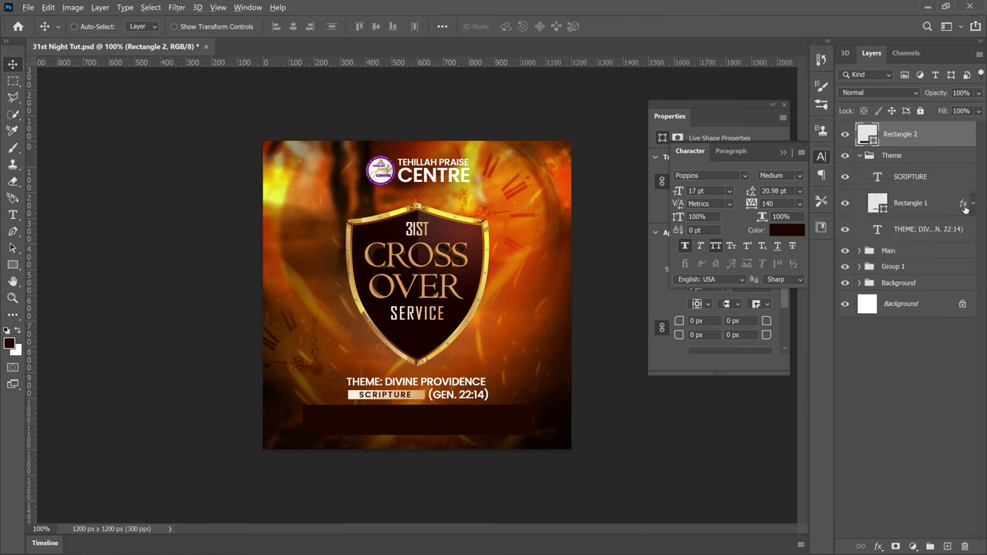
left_click_drag(964, 208, 968, 141)
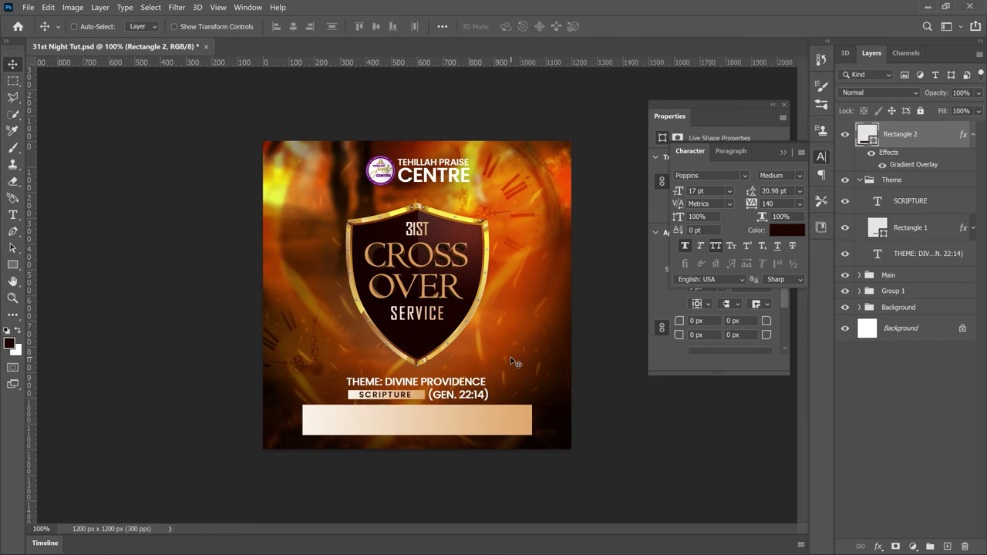
key("Down")
key("Down")
key("Down")
key("Down")
key("Down")
key("Down")
key("Down")
key("Down")
key("Down")
key("Down")
key("Down")
key("Down")
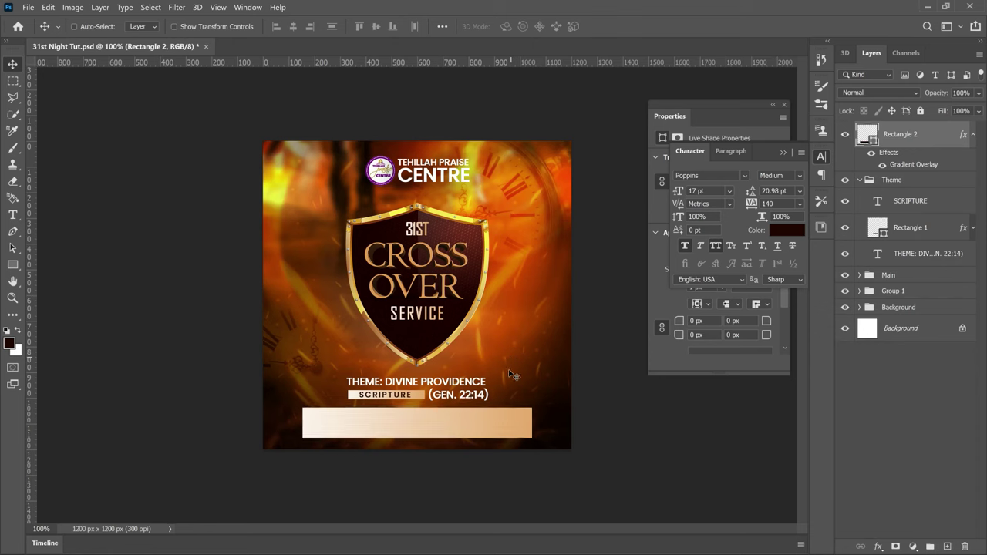
- Add the text "SUNDAY, 31ST DECEMBER 2023" over the start of the gradient bar
left_click(429, 435, "ctrl")
left_click(416, 305, "ctrl")
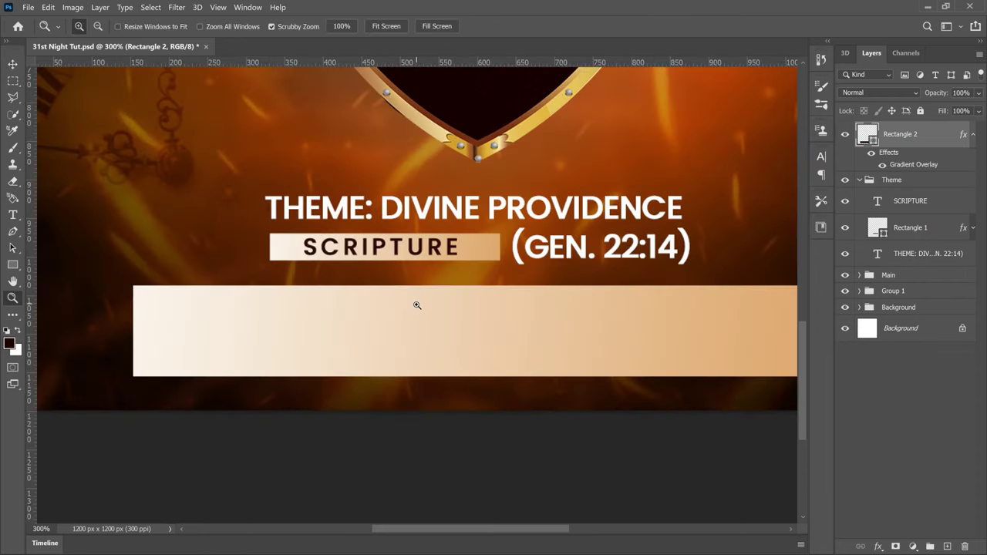
key("t")
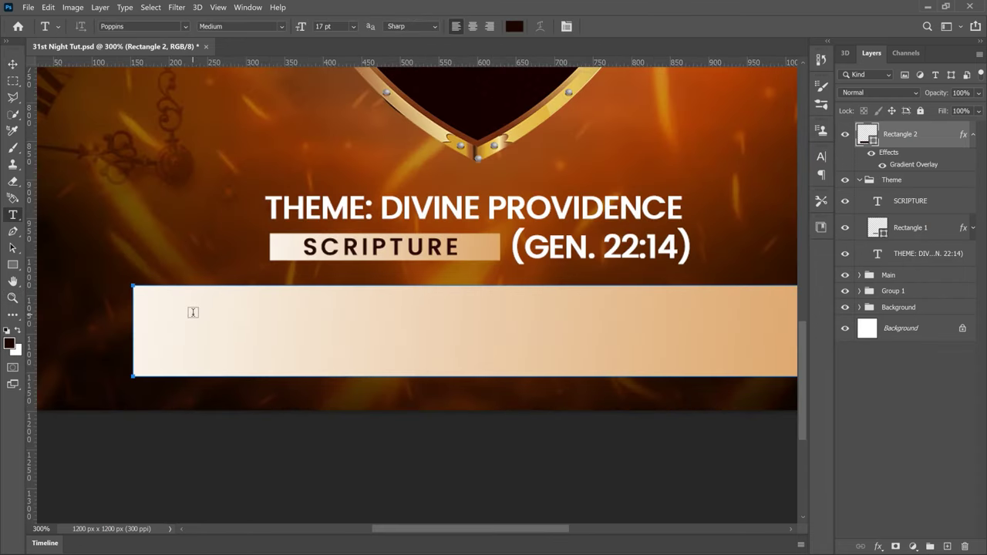
left_click(255, 325)
type("SUNDAY, 3")
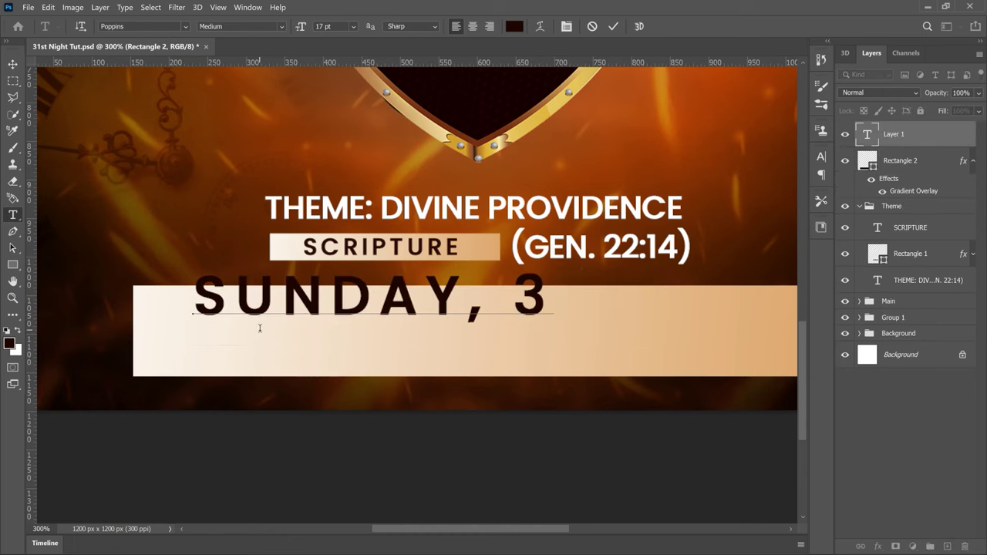
type("1ST DECEMBER 2023")
- Set the tracking of the whole date text to 0
key("ctrl+a")
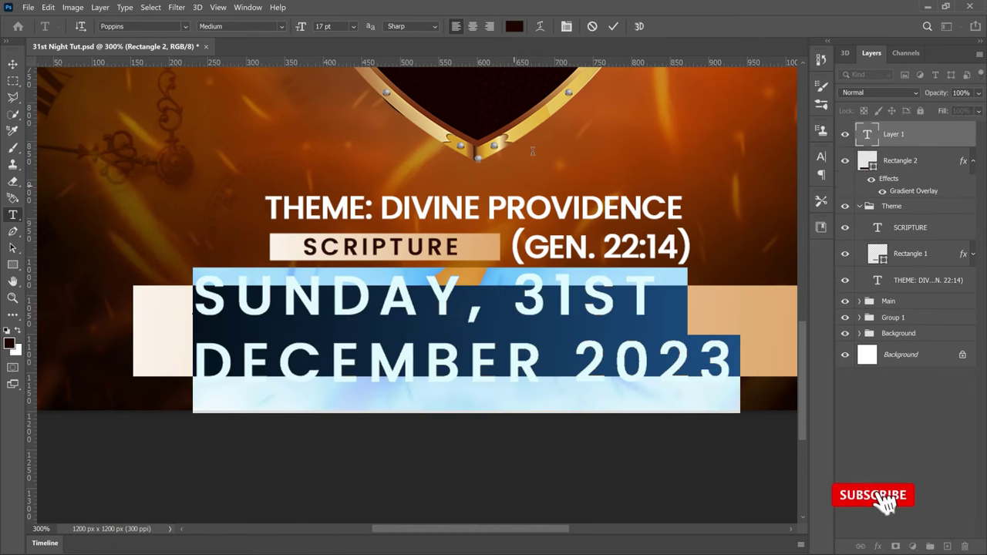
left_click(567, 27)
left_click(755, 204)
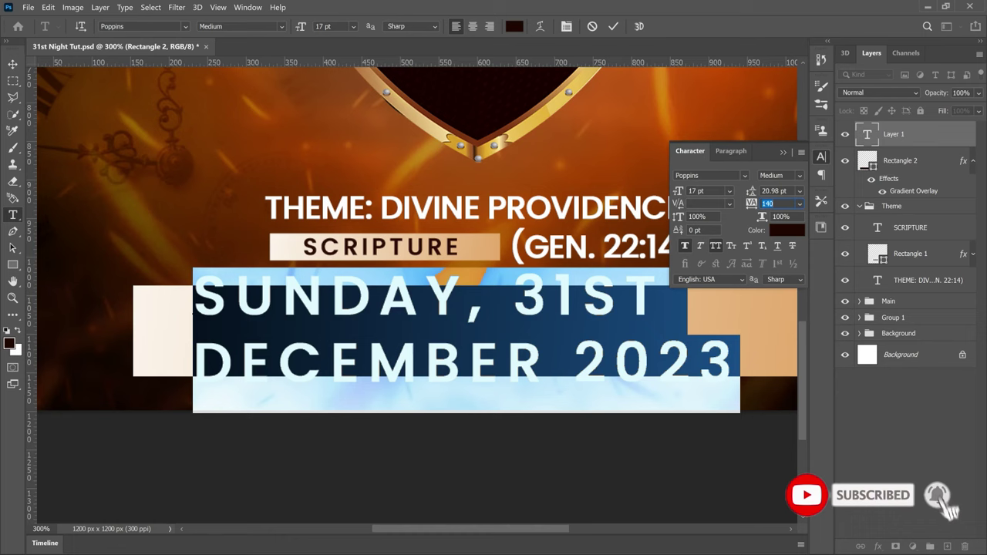
key("Down")
key("Down")
key("Down")
key("Down")
key("Down")
key("Down")
key("Down")
key("Down")
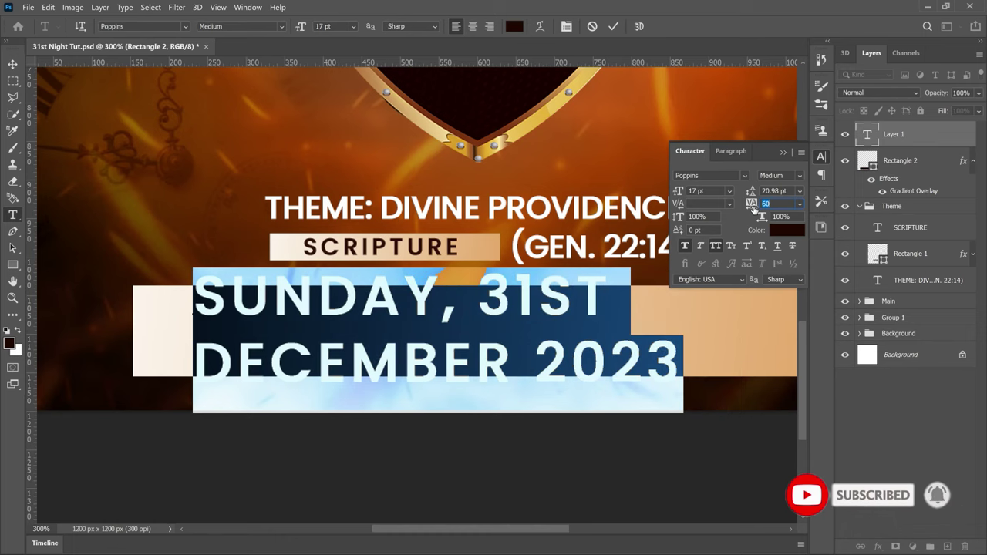
key("Down")
key("Down")
key("Down")
key("Down")
key("Down")
key("Down")
left_click(432, 399)
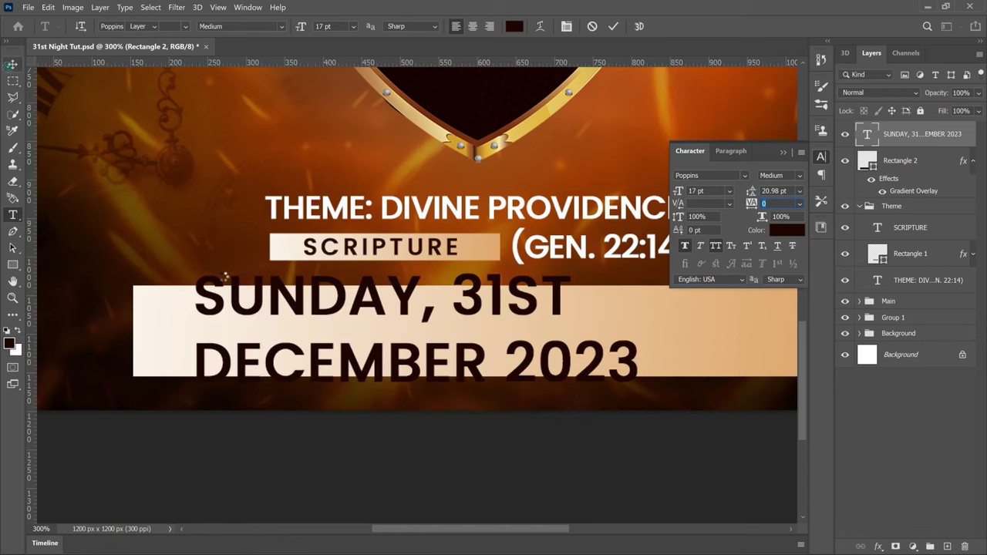
- Scale the date text down to about 9 pt so both lines fit inside the bar
key("v")
key("ctrl+t")
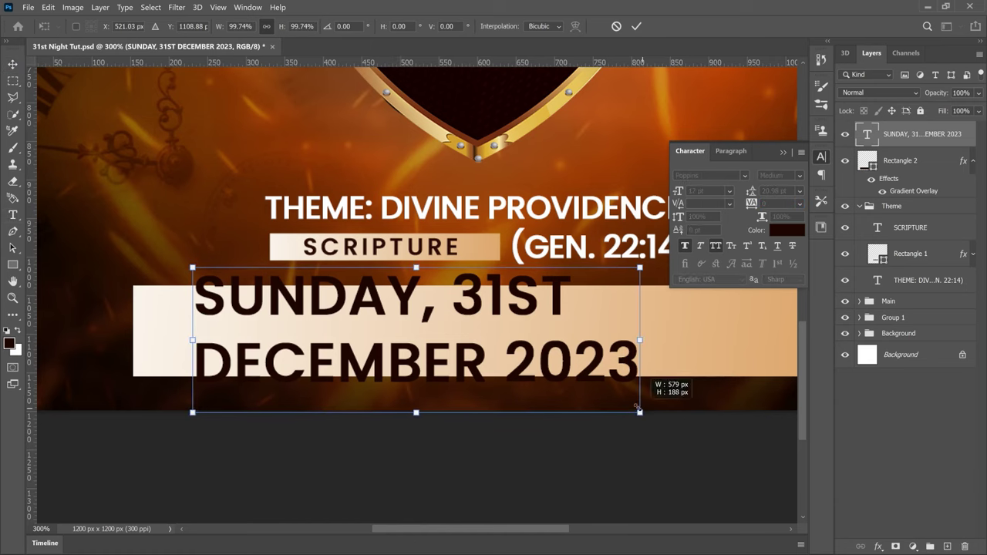
left_click_drag(640, 412, 432, 362)
key("Return")
key("ctrl+minus")
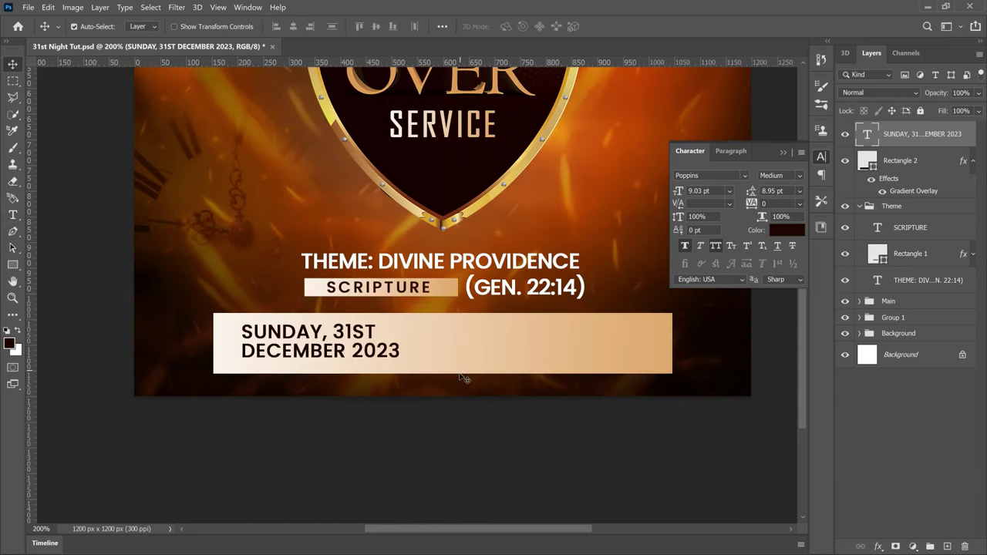
- Duplicate the date text into the other half of the bar and replace its wording with "VENUE: CHURCH LOCATION HERE, STREET 123, TOWN"
key("ctrl+j")
left_click_drag(343, 333, 554, 333)
double_click(550, 334)
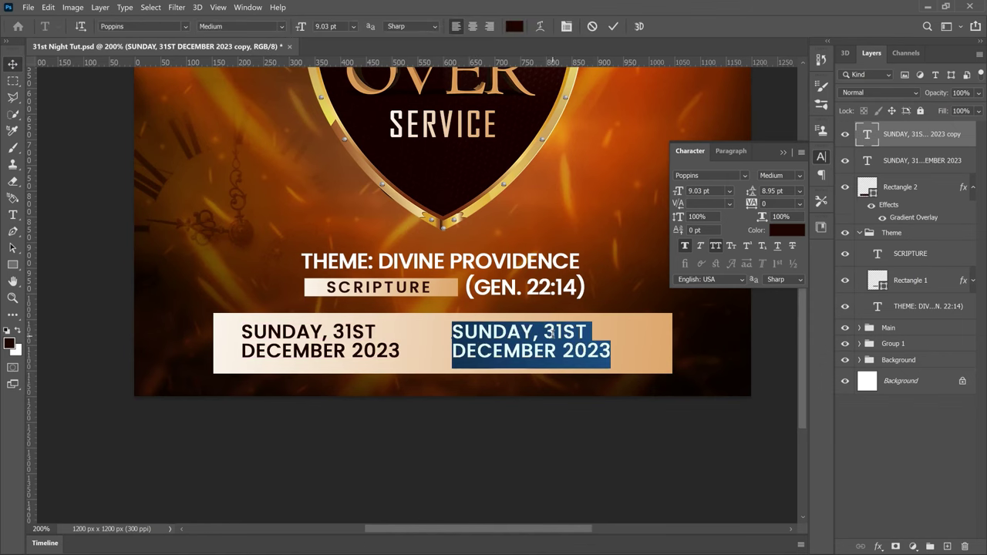
left_click(503, 341)
key("ctrl+a")
key("ctrl+v")
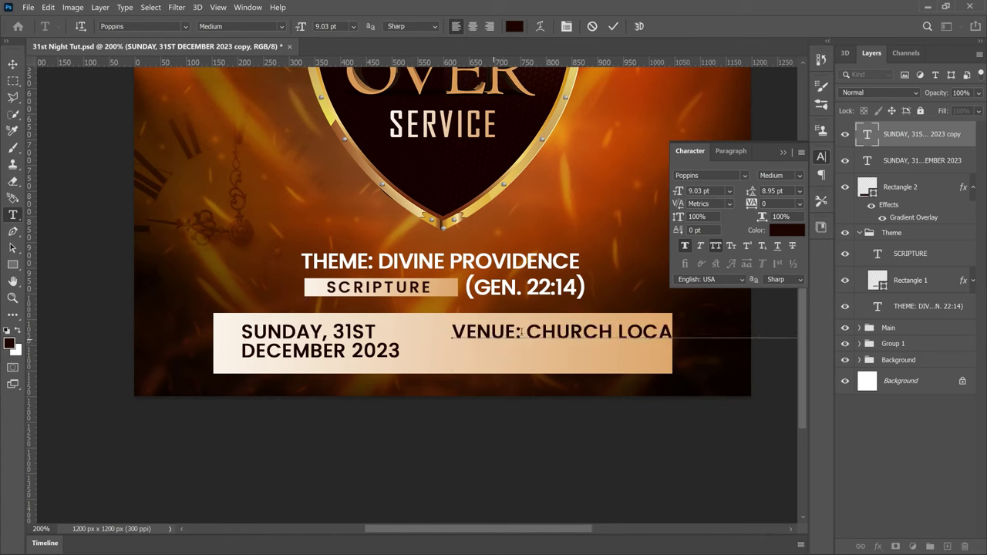
- Set the second line of the venue text to 7 pt and its first line to 8 pt
triple_click(586, 352)
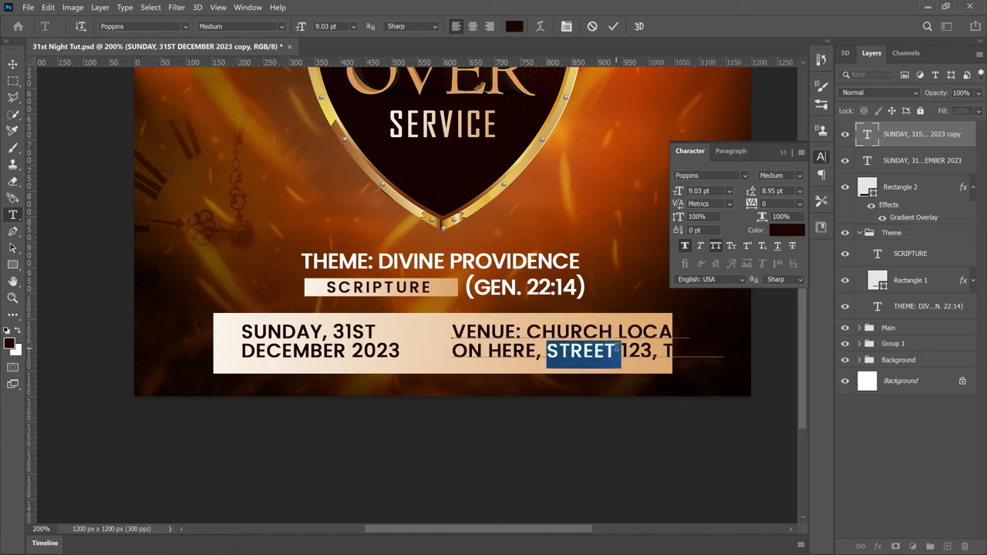
left_click_drag(305, 31, 303, 31)
triple_click(566, 330)
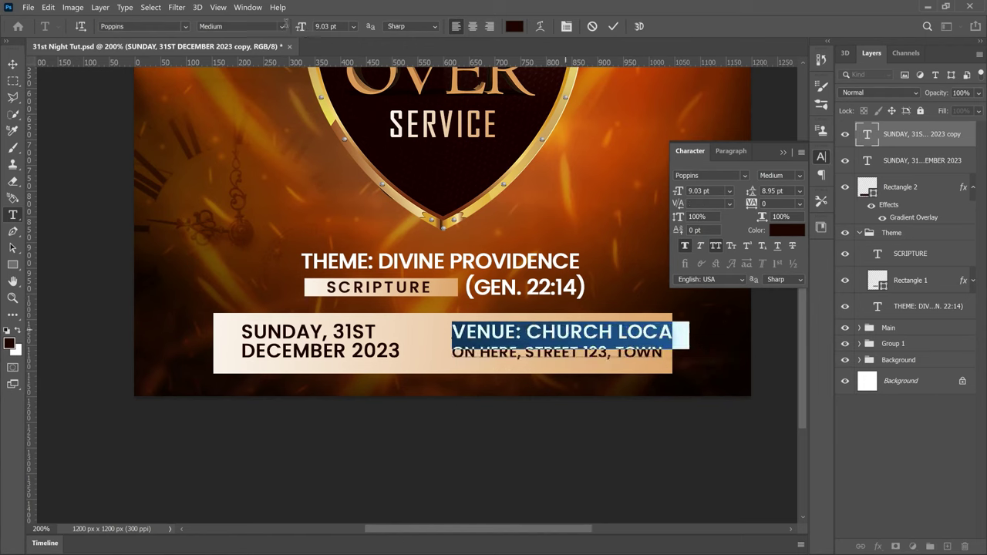
left_click(300, 25)
type("8.5")
key("Return")
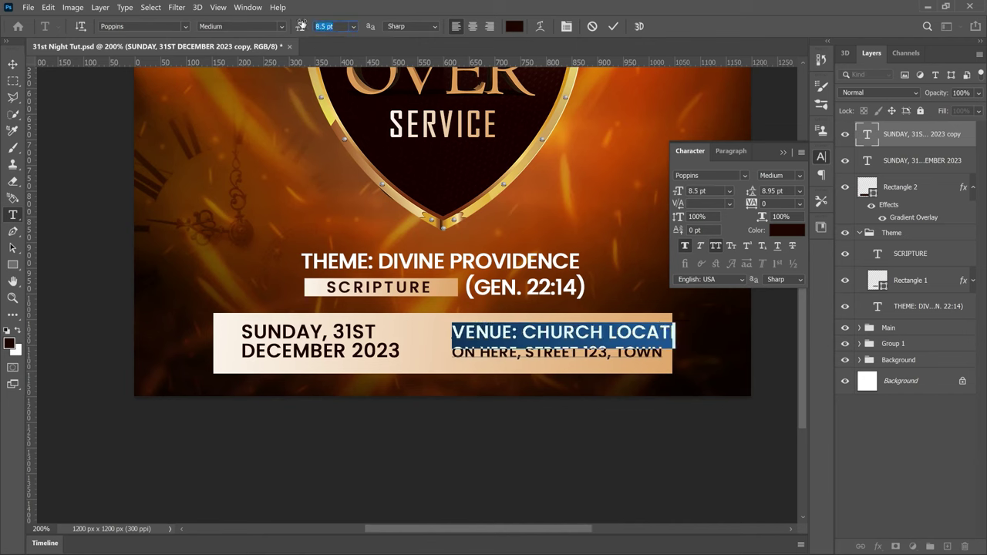
type("7")
key("Return")
left_click(458, 364)
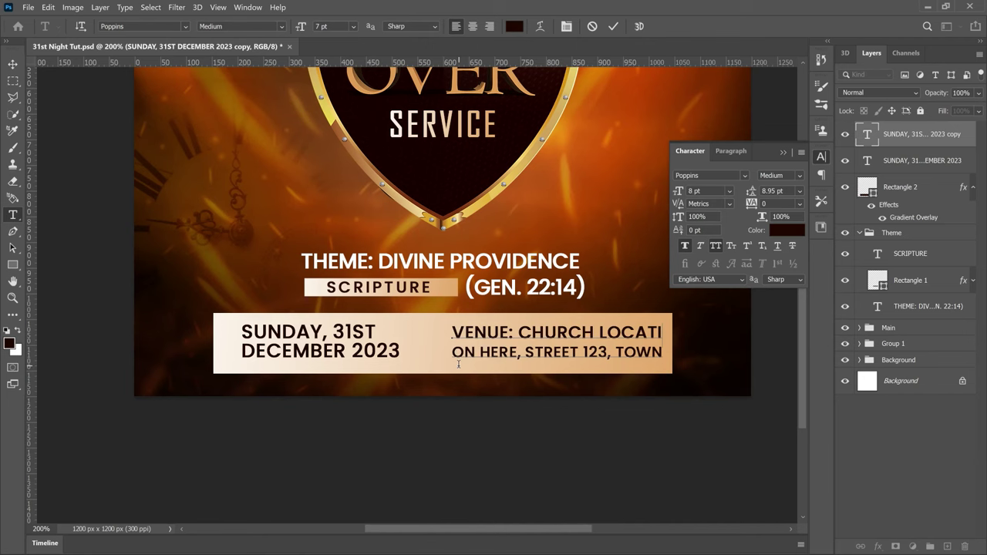
- Rejoin the word LOCATION on the first line of the venue text and set that line to 7 pt
key("BackSpace")
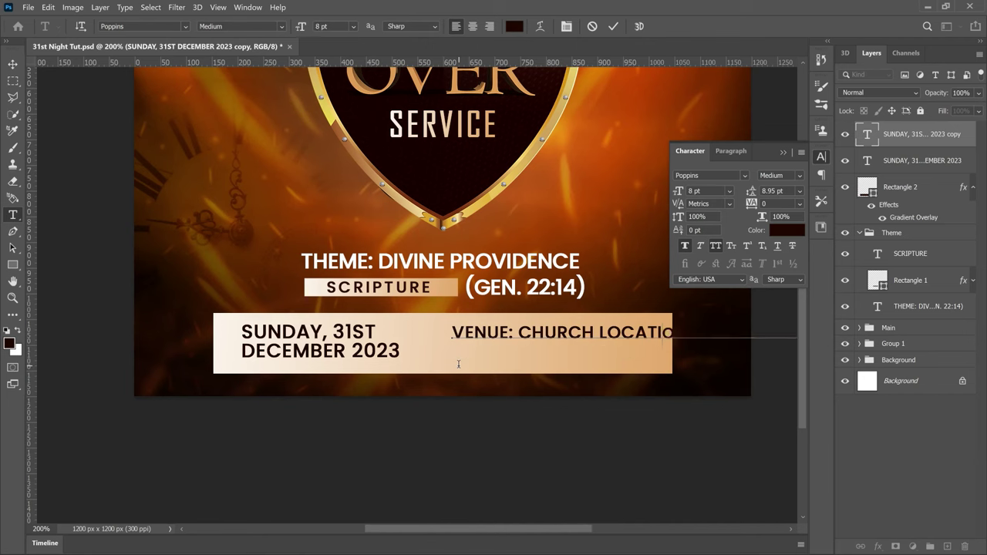
key("ctrl+z")
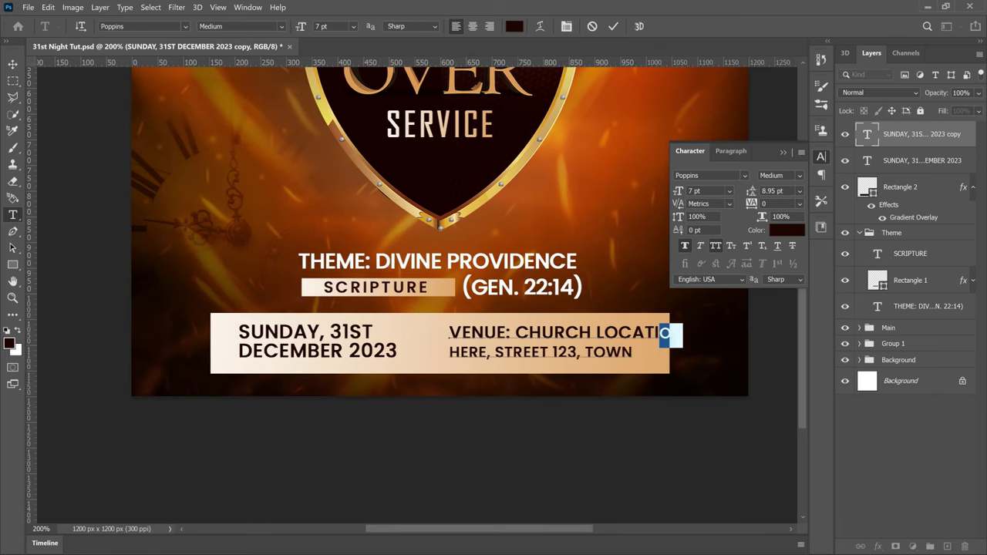
type("8")
left_click_drag(287, 29, 375, 29)
left_click_drag(671, 333, 452, 334)
left_click(331, 26)
type("7")
key("Return")
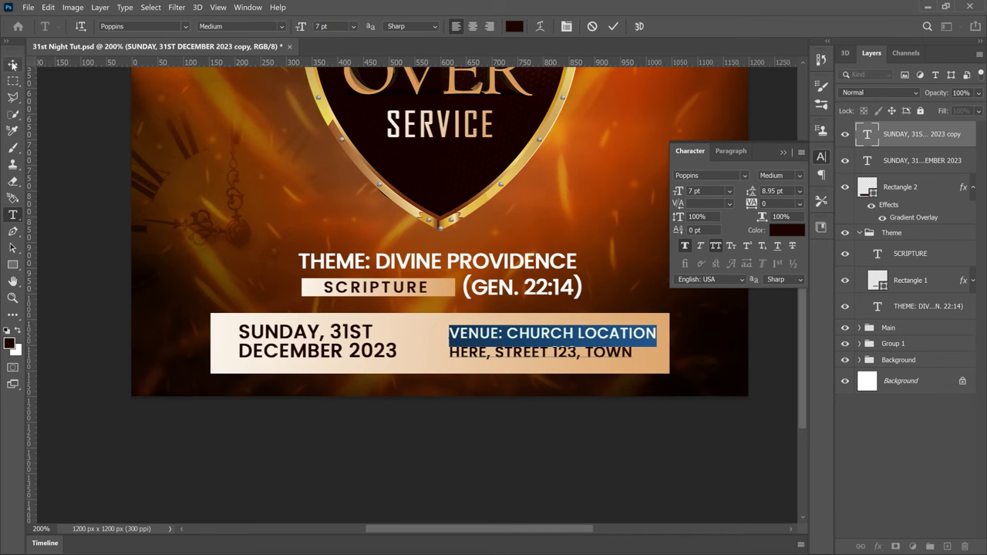
key("ctrl+Return")
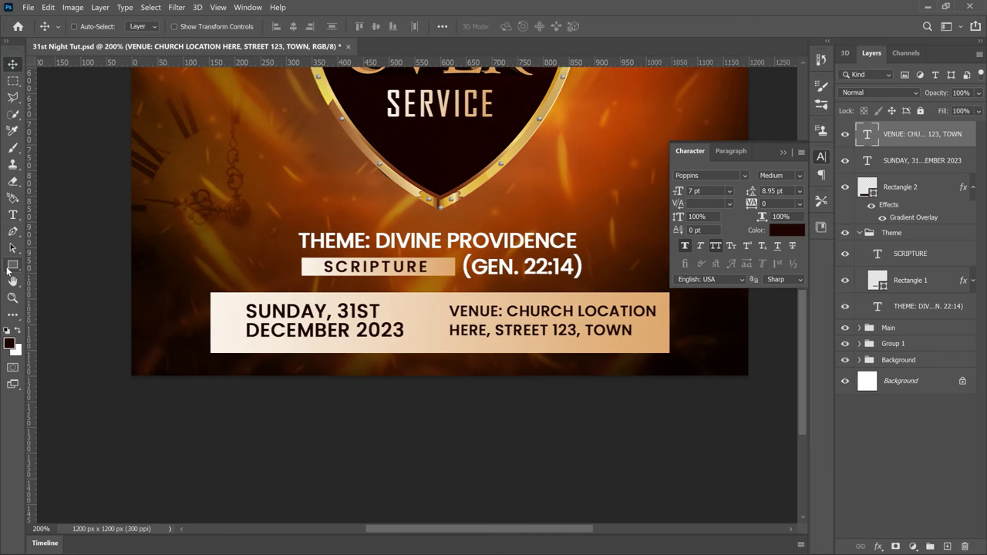
- Draw a vertical divider rectangle about 14 x 74 px between the date and venue text, filled with dark brown #210701
left_click(12, 265)
right_click(16, 268)
left_click(66, 266)
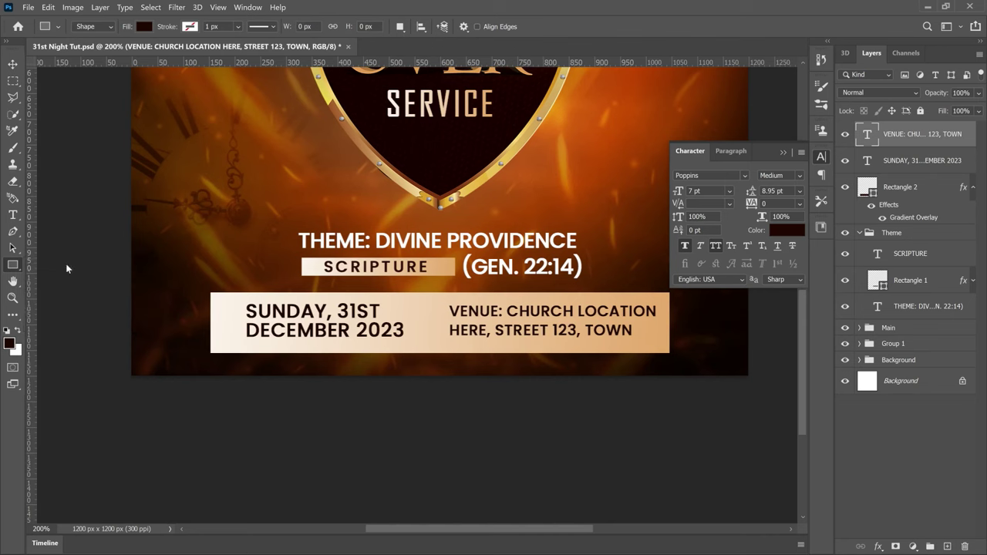
left_click_drag(417, 305, 421, 341)
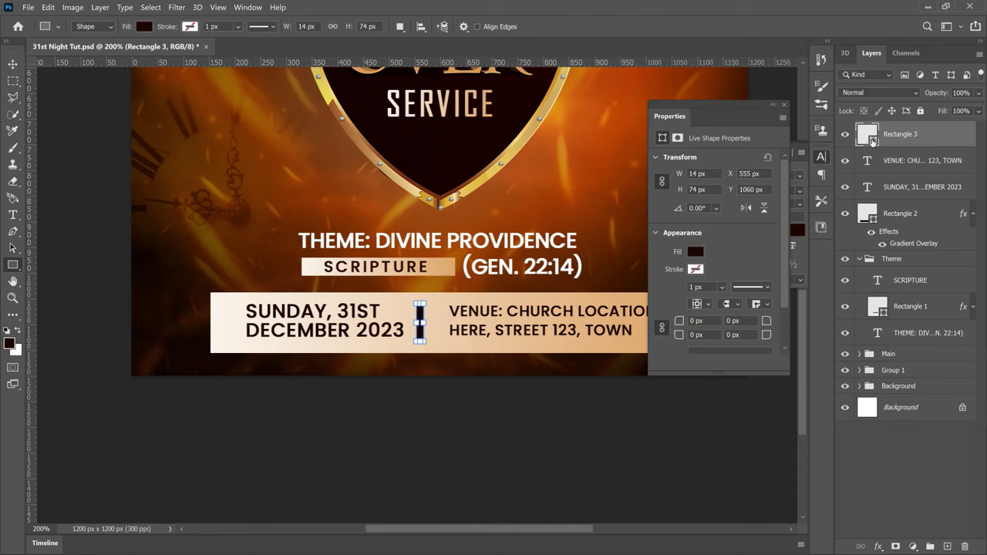
double_click(872, 139)
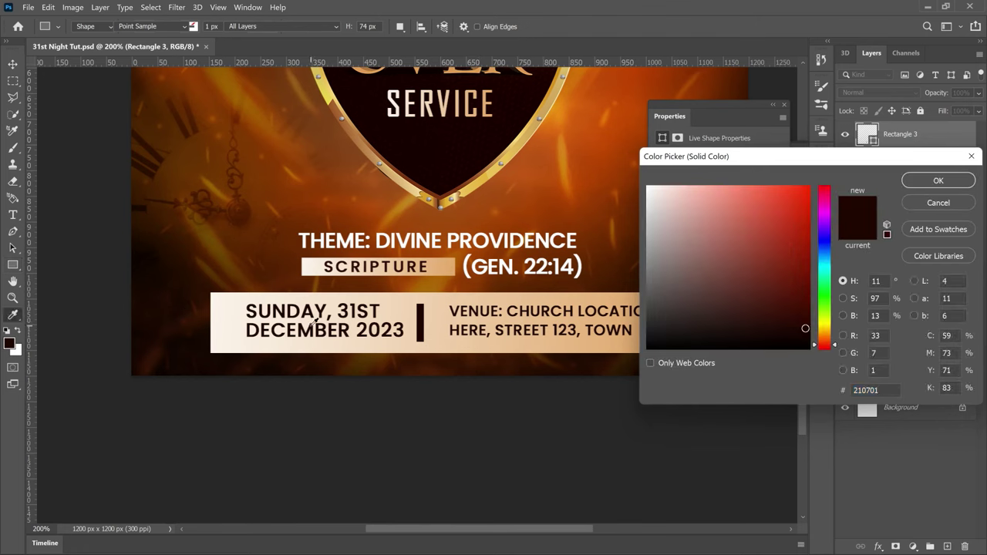
left_click(939, 180)
- Shorten the divider rectangle slightly so it matches the height of the two text lines
scroll(428, 330, "up", 3)
left_click_drag(428, 330, 433, 354)
key("ctrl+t")
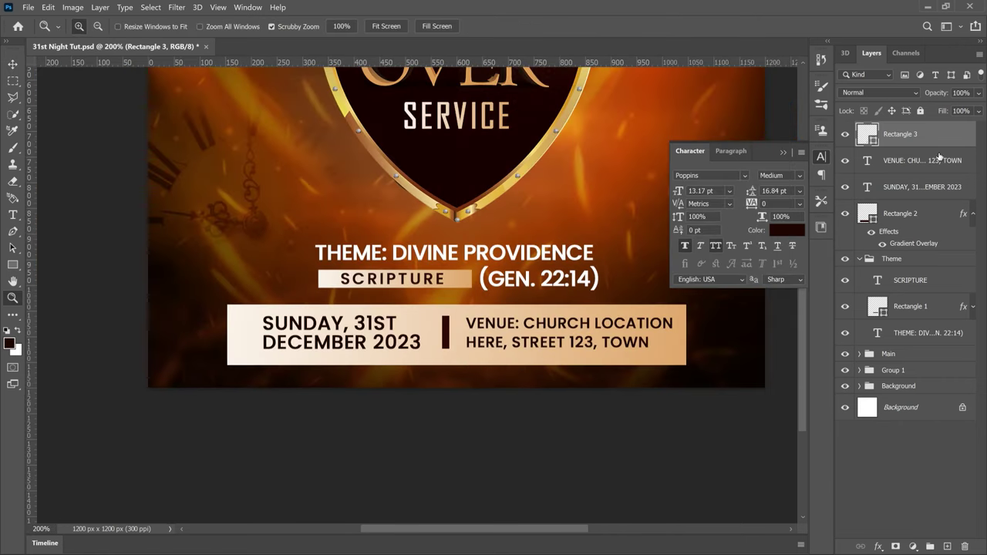
- Group the divider, venue and date layers and shift the group slightly so it sits centred inside the bar
left_click(911, 185, "shift")
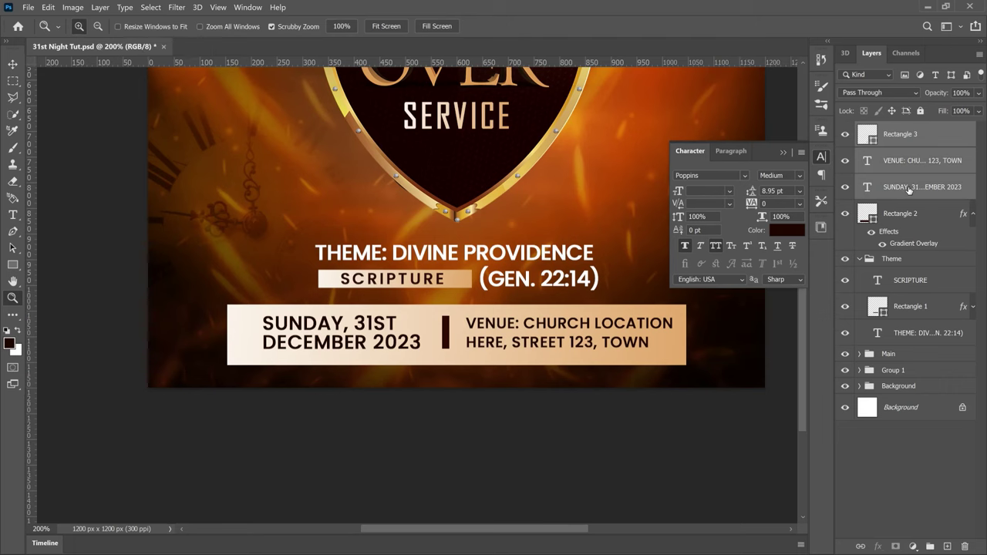
key("ctrl+g")
key("v")
left_click_drag(491, 339, 480, 339)
left_click(494, 331, "alt")
left_click(513, 324, "alt")
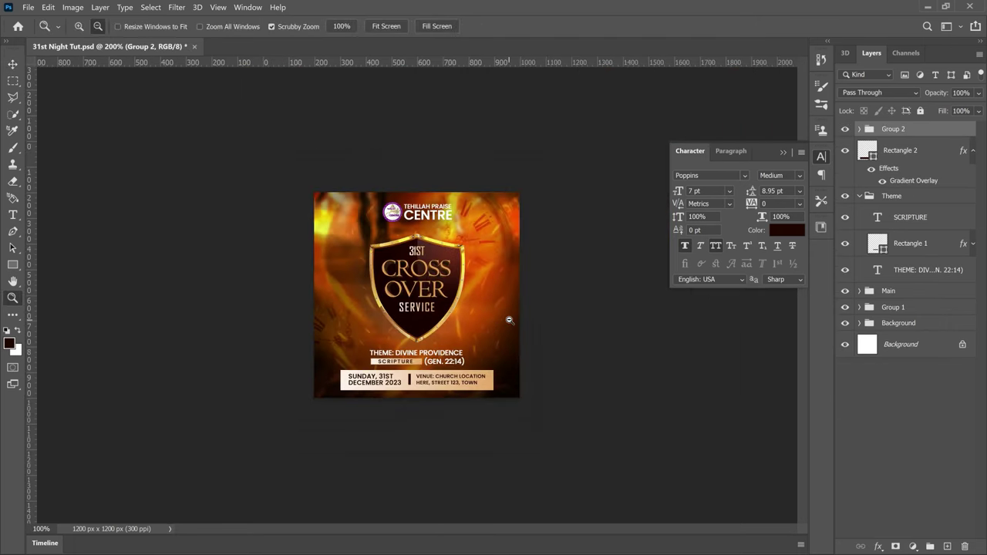
left_click(426, 336, "ctrl")
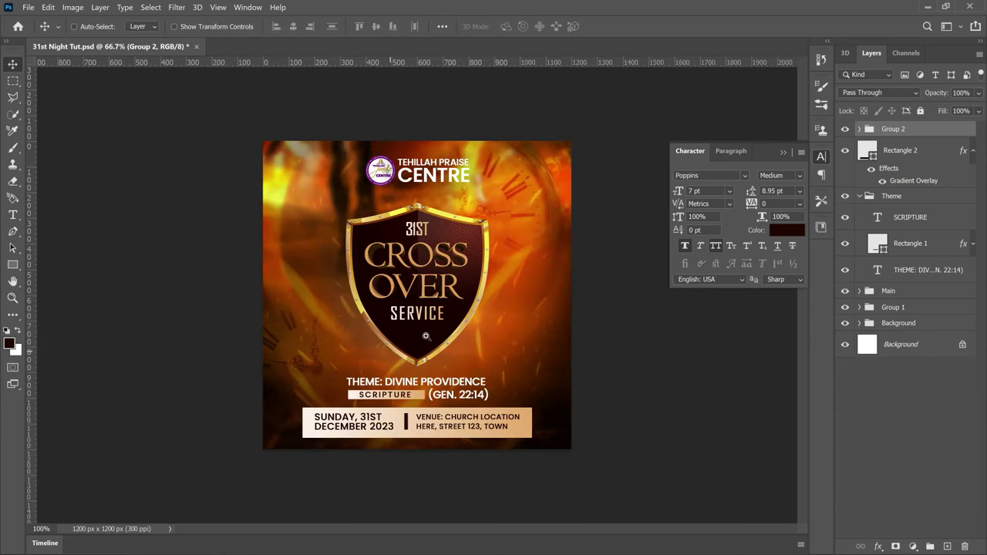
left_click(425, 336, "ctrl")
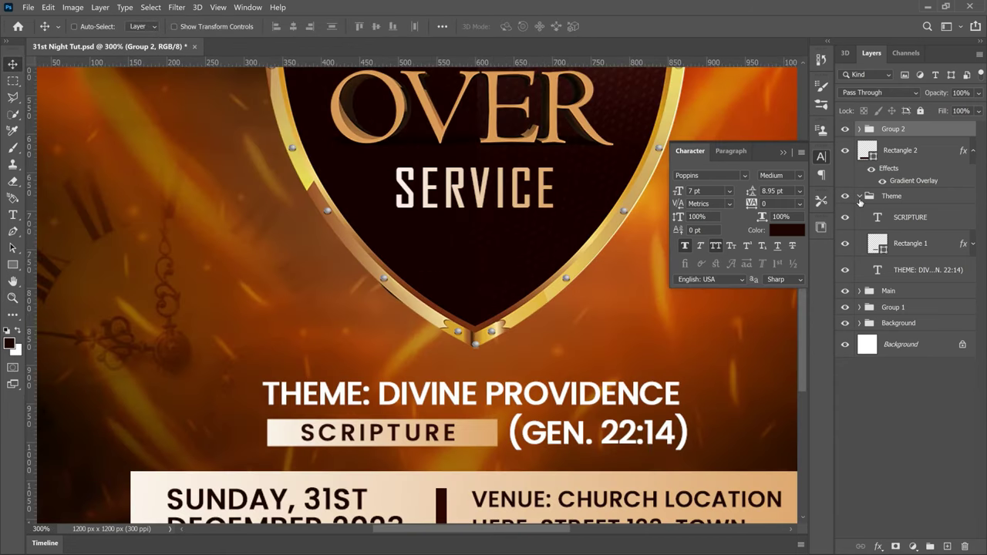
- Collapse the Theme group and scale the Main shield group to about 93.72%
left_click(859, 198)
left_click(893, 196)
left_click(895, 213)
left_click(588, 305, "ctrl+alt")
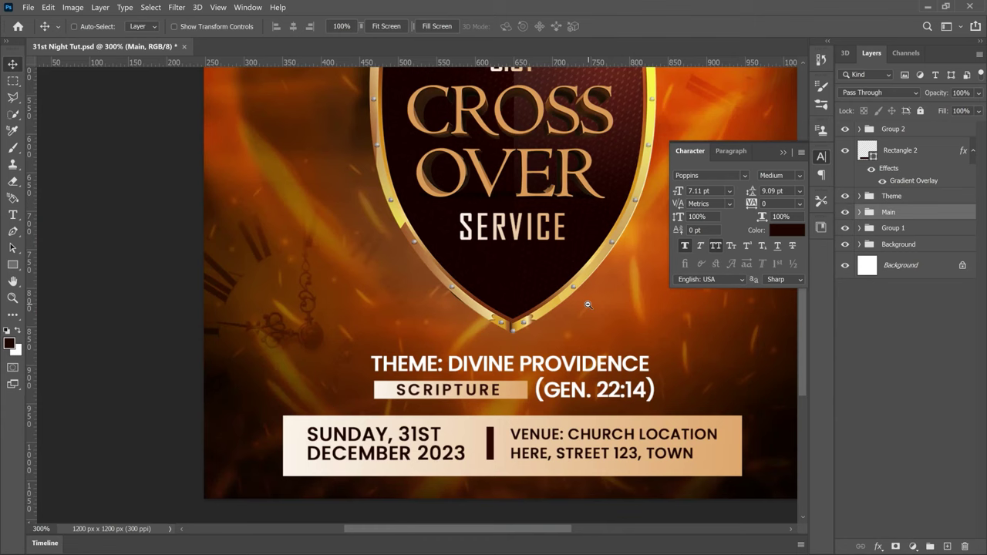
left_click(588, 305, "ctrl+alt")
left_click(588, 305, "ctrl+alt")
key("ctrl+t")
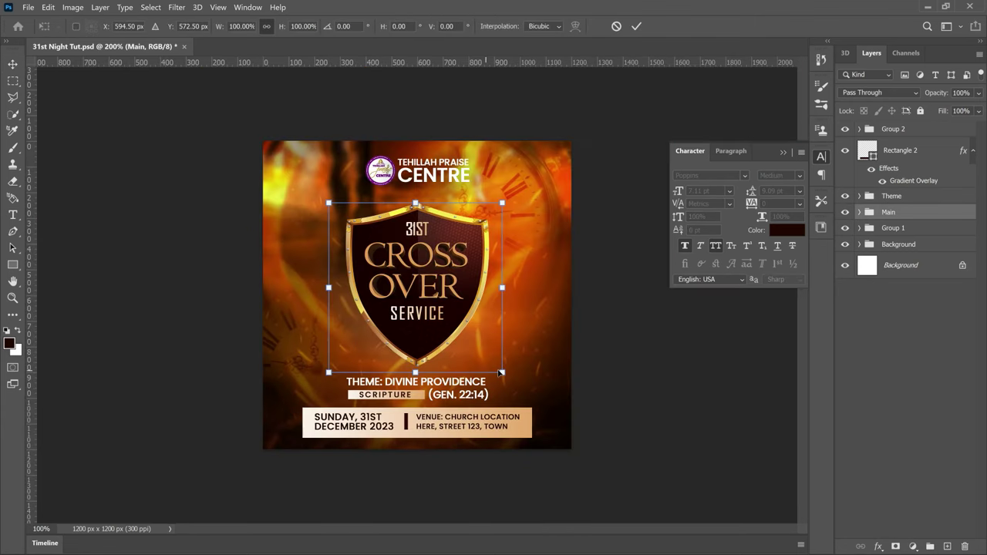
left_click_drag(500, 373, 489, 362)
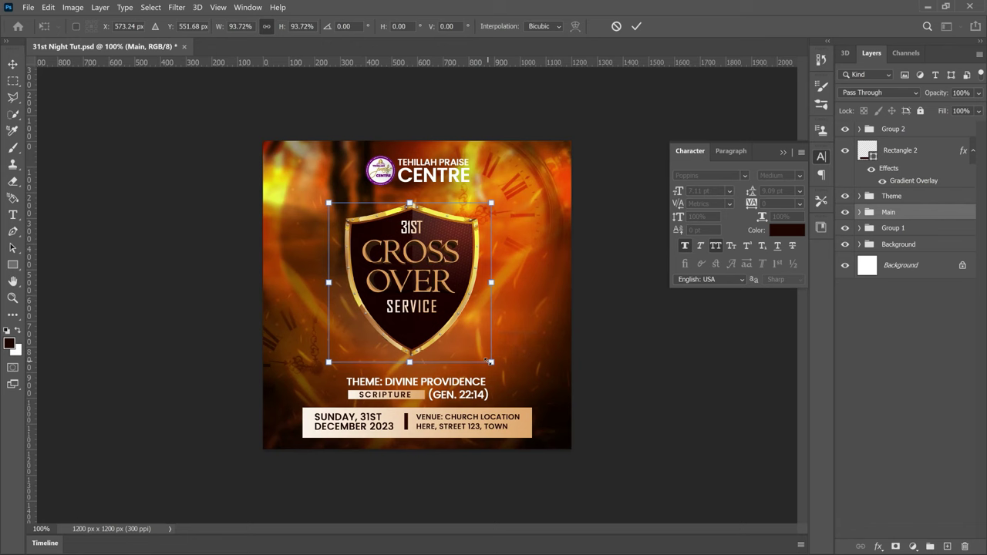
key("Return")
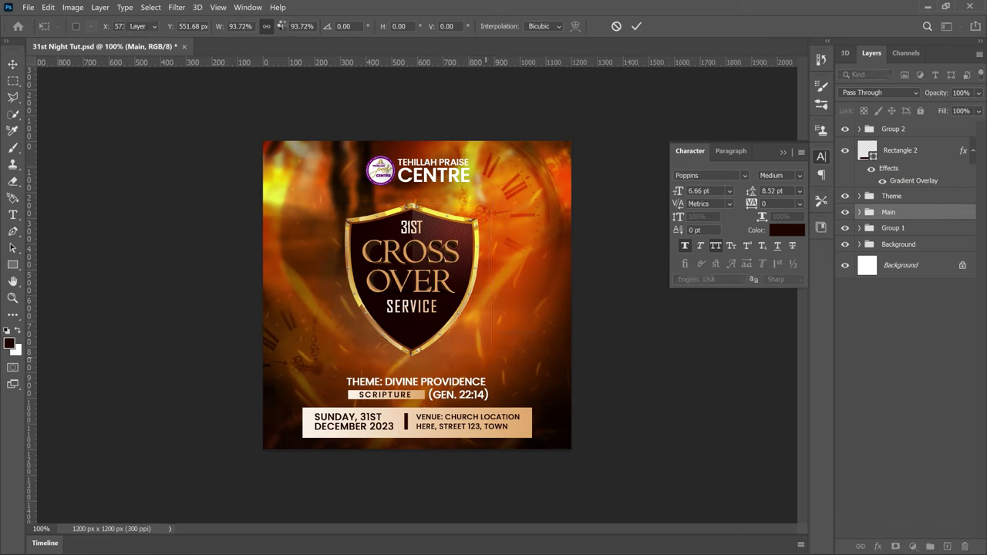
key("Return")
- Centre the Main group horizontally on the canvas and clear the selection
key("ctrl+a")
left_click(293, 28)
key("ctrl+d")
key("z")
left_click(421, 343)
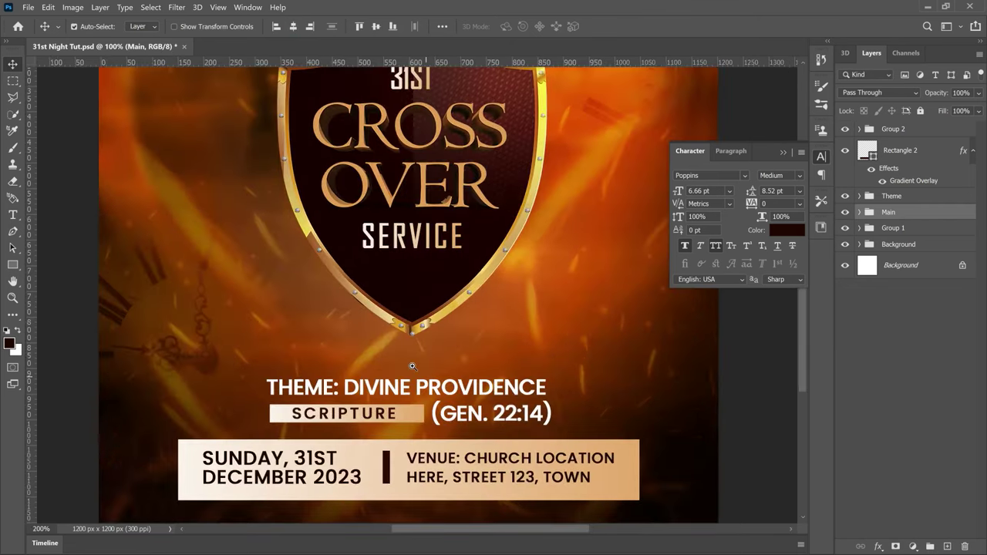
- Draw a circle about 119 px across over the shield's lower tip and centre it horizontally on the canvas
left_click(415, 339)
key("v")
left_click(12, 264)
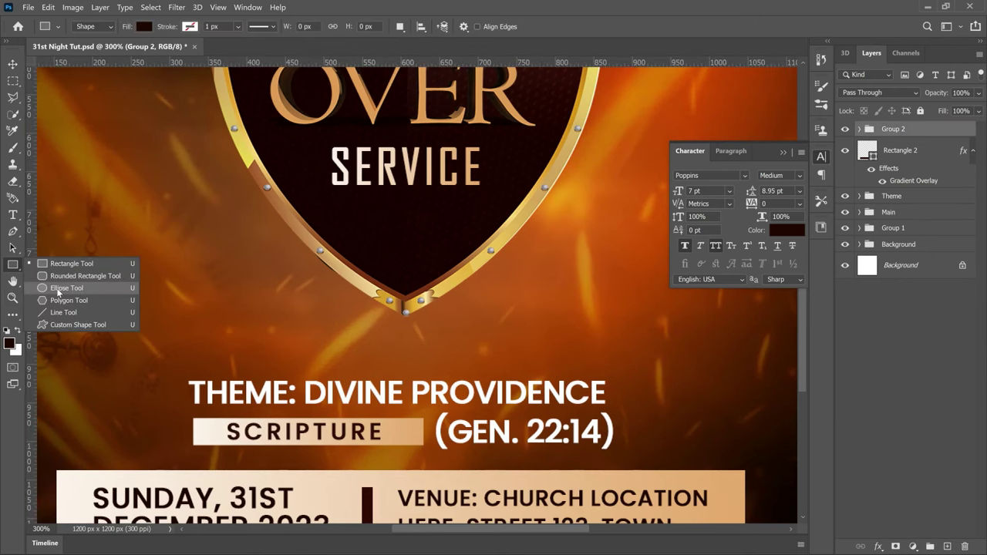
left_click(62, 288)
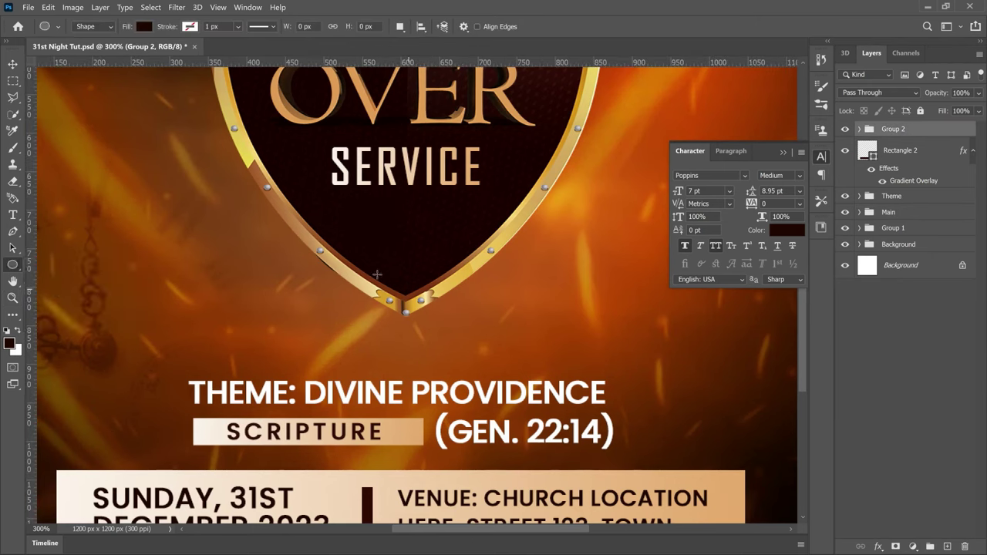
left_click_drag(368, 261, 459, 358)
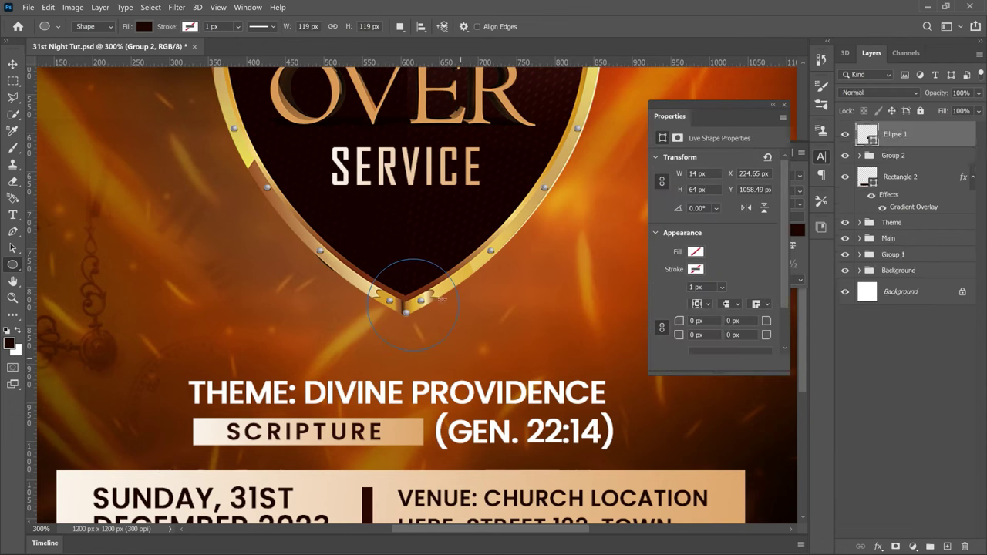
key("v")
left_click(294, 27)
scroll(409, 404, "down", 1)
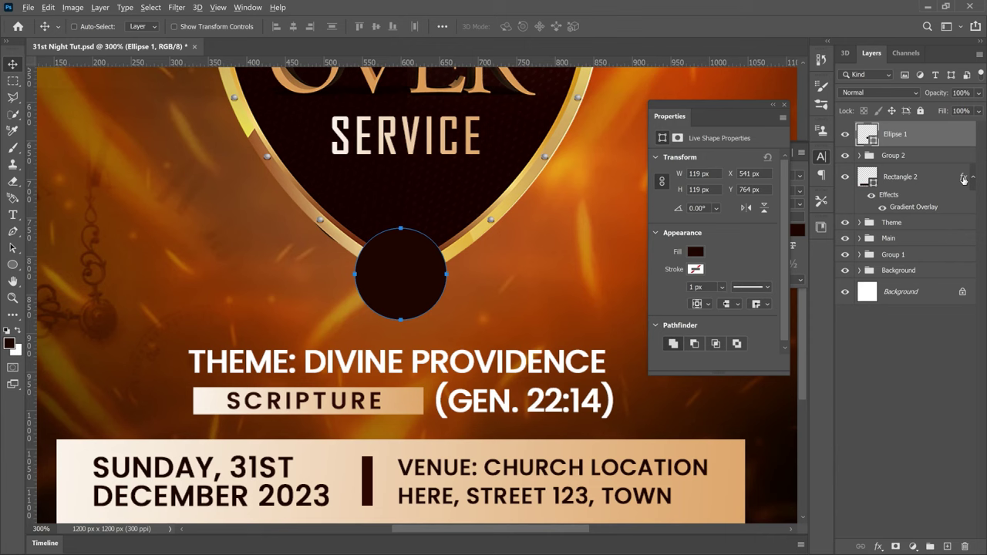
- Copy the date bar rectangle's gradient overlay onto the circle and duplicate the circle layer
left_click_drag(964, 179, 966, 136)
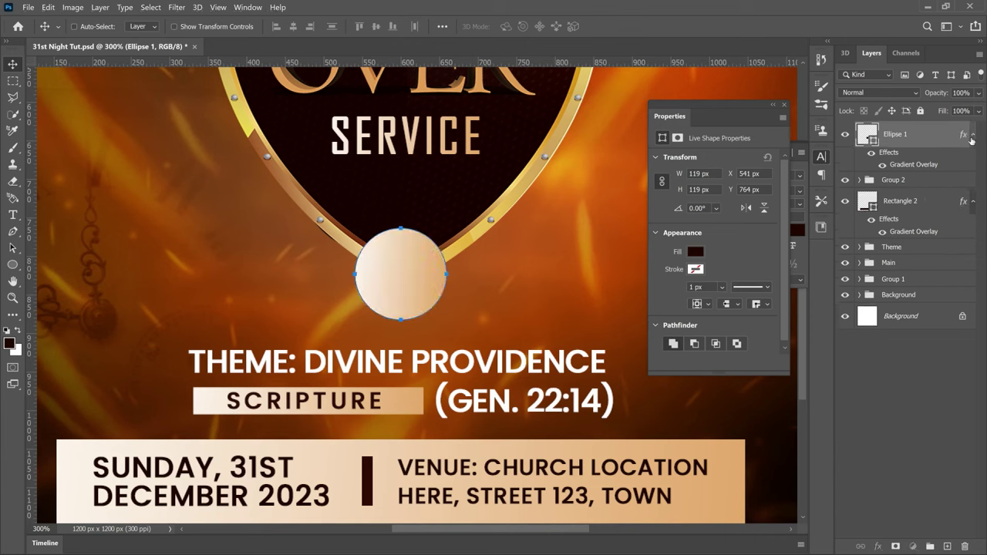
left_click(973, 135)
key("ctrl+j")
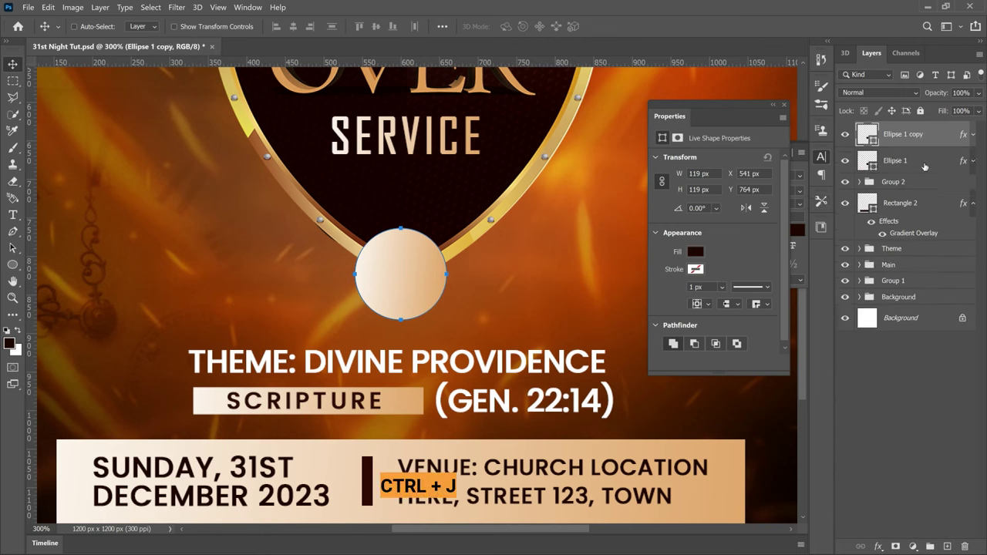
- Scale the lower of the two stacked circles, Ellipse 1, to 107.28%
left_click(924, 168)
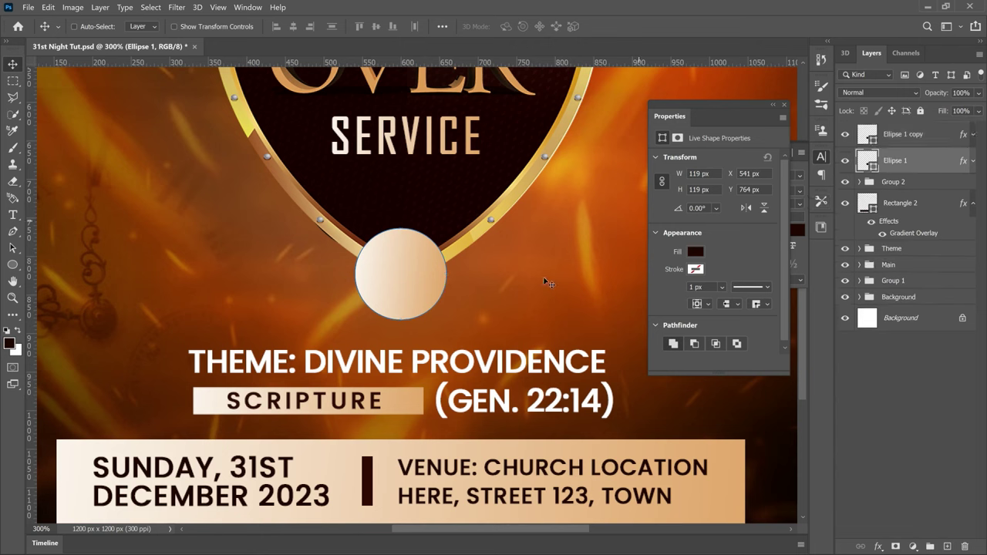
key("ctrl+t")
left_click_drag(447, 228, 453, 222)
key("Return")
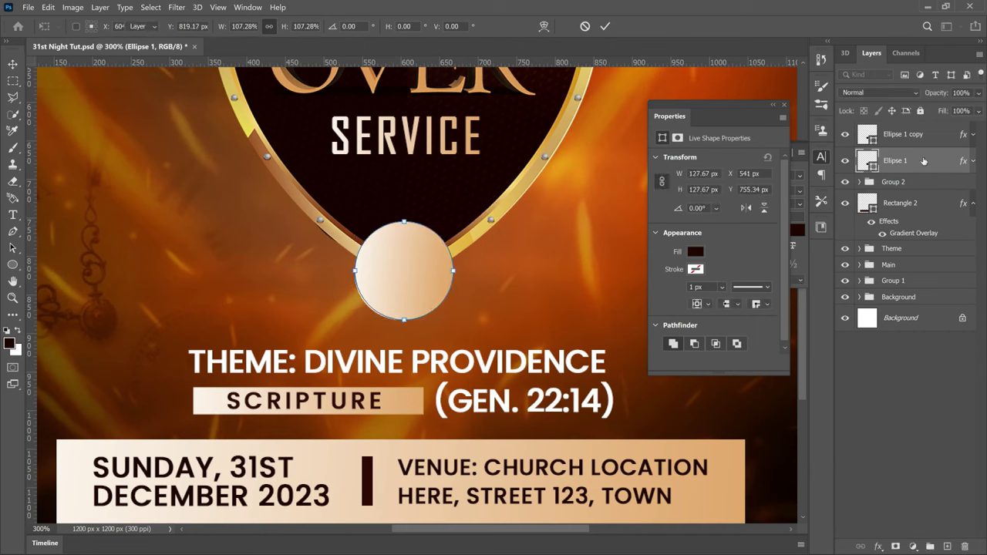
- Clear the layer style from the larger circle, Ellipse 1, and keep its solid fill colour at #1a0200
right_click(924, 161)
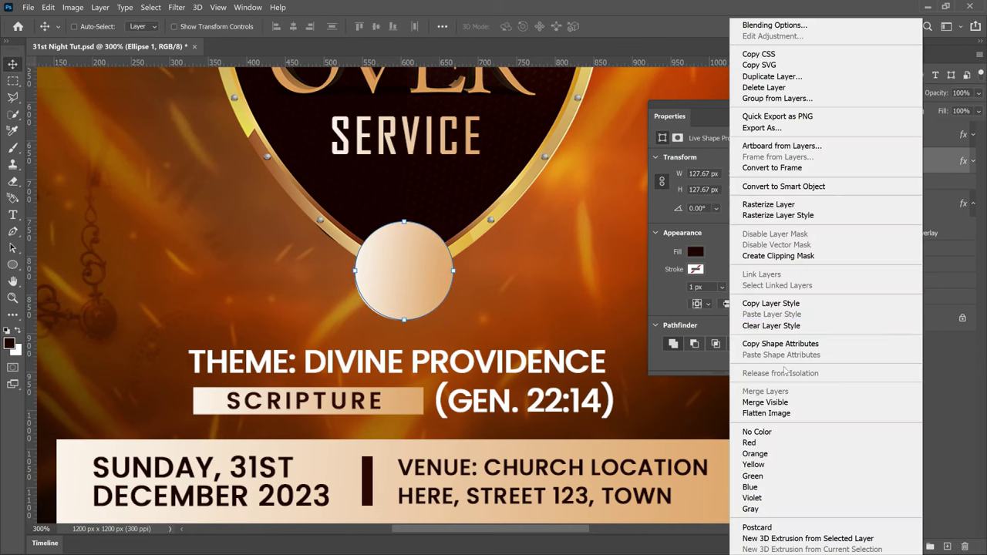
key("Escape")
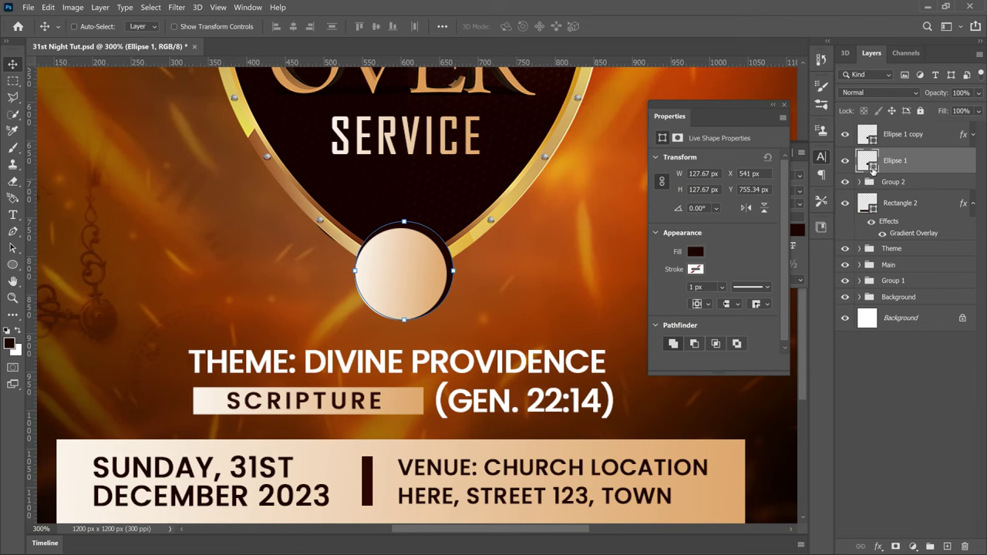
double_click(872, 169)
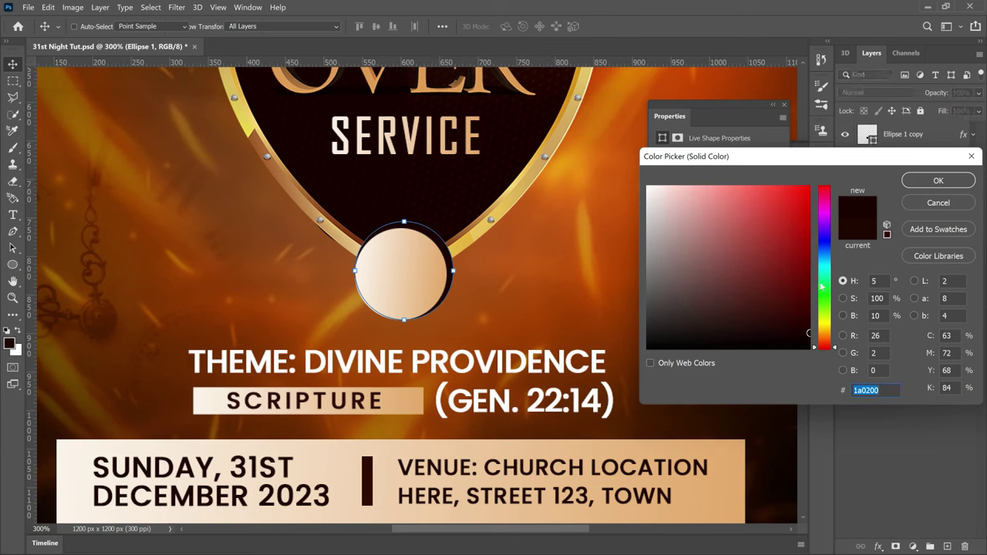
left_click(938, 180)
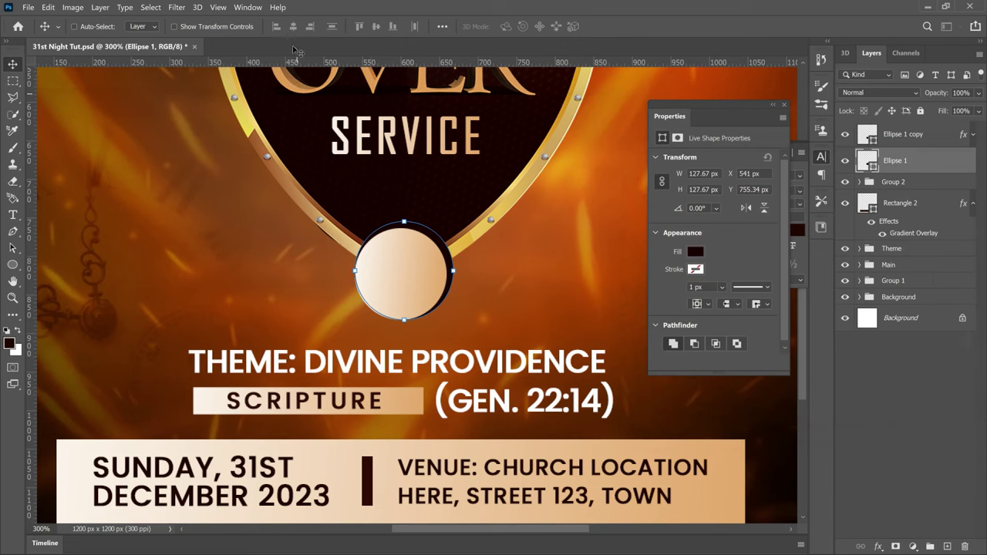
- Centre the dark circle behind the gradient circle as an even ring and set its opacity to 40%
left_click(297, 27)
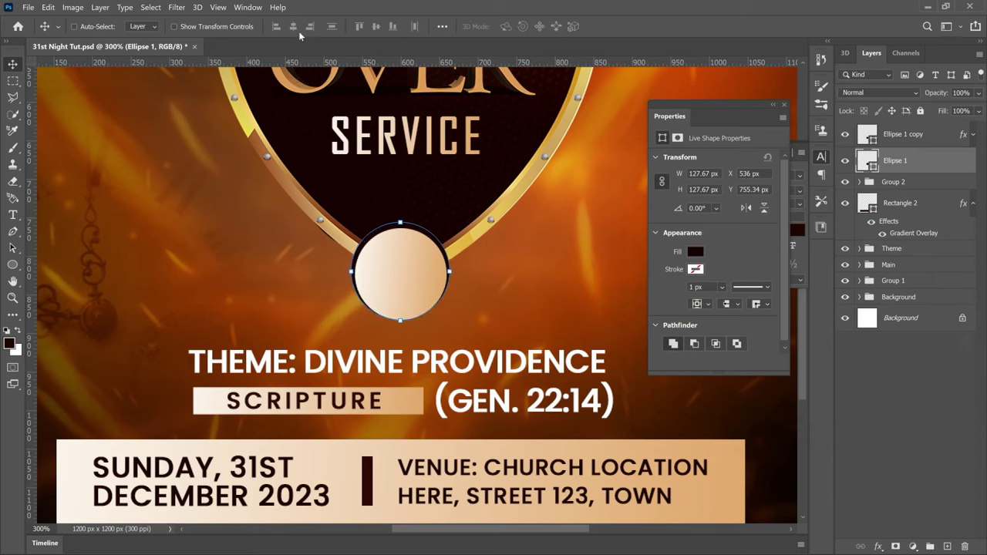
key("Down")
key("Down")
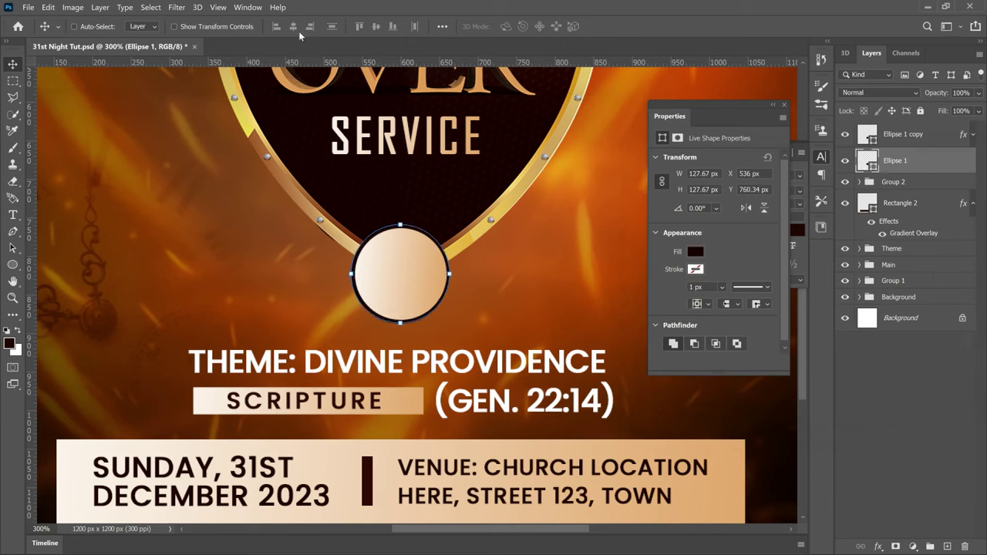
key("Down")
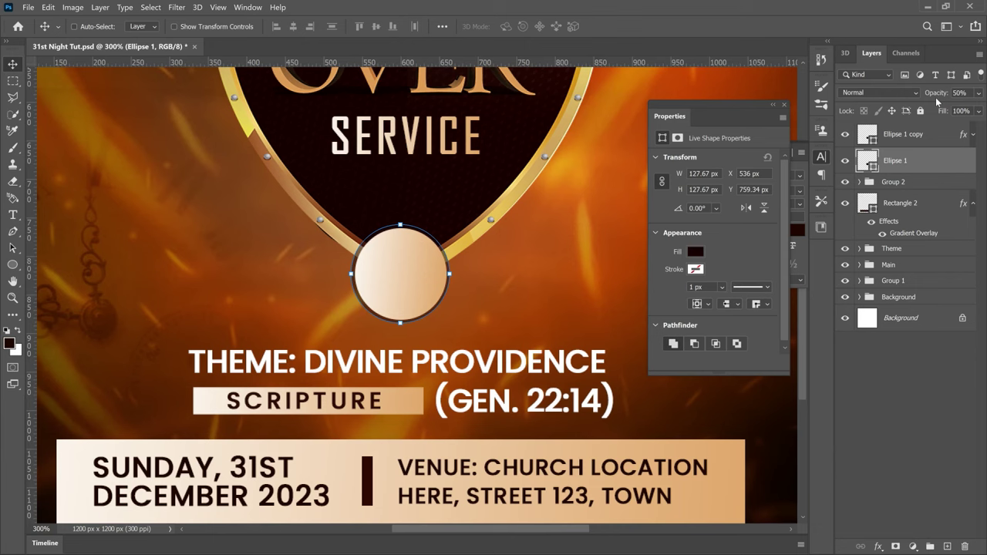
key("4")
key("ctrl+minus")
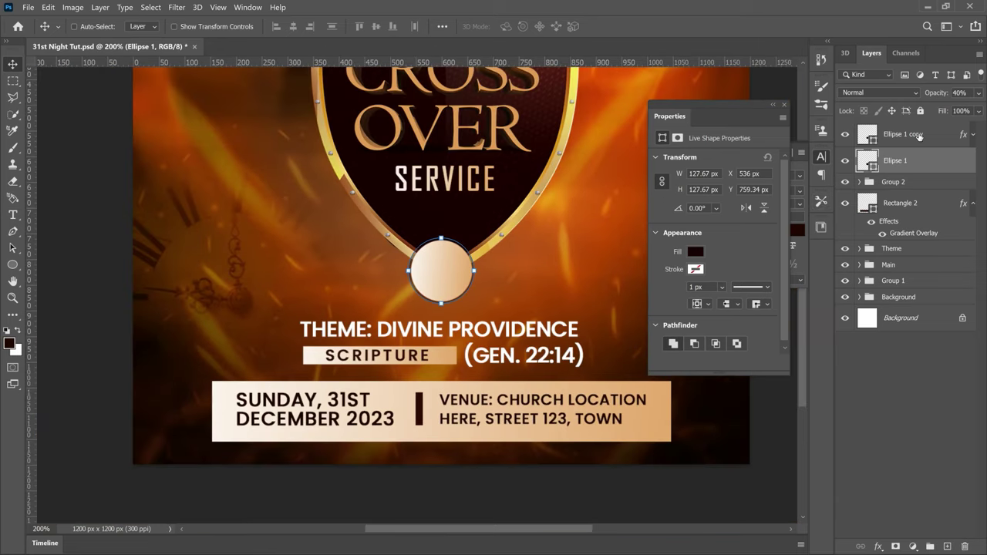
- Add the two-line dark text TIME 10PM above the circle layers, sized and positioned to fit inside the gradient circle
left_click(919, 137)
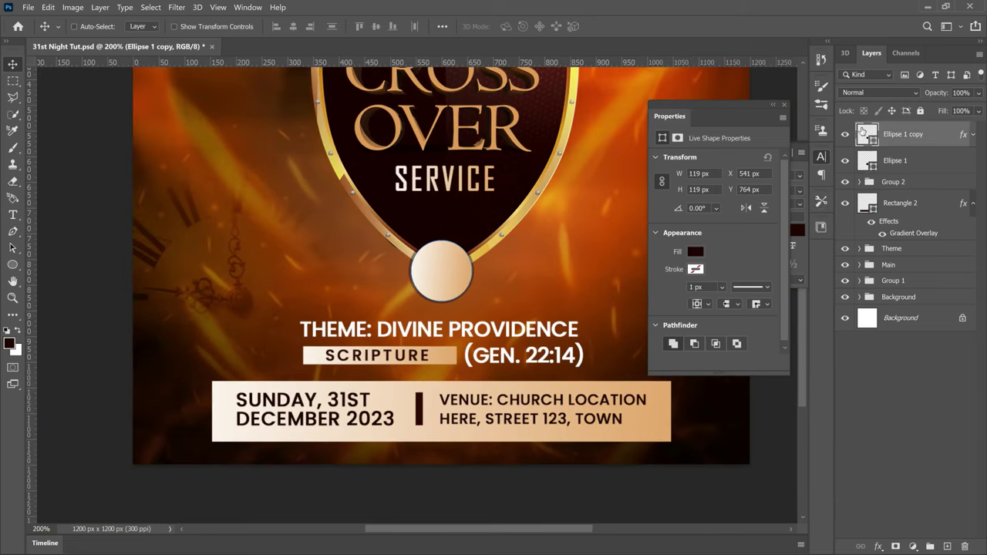
key("t")
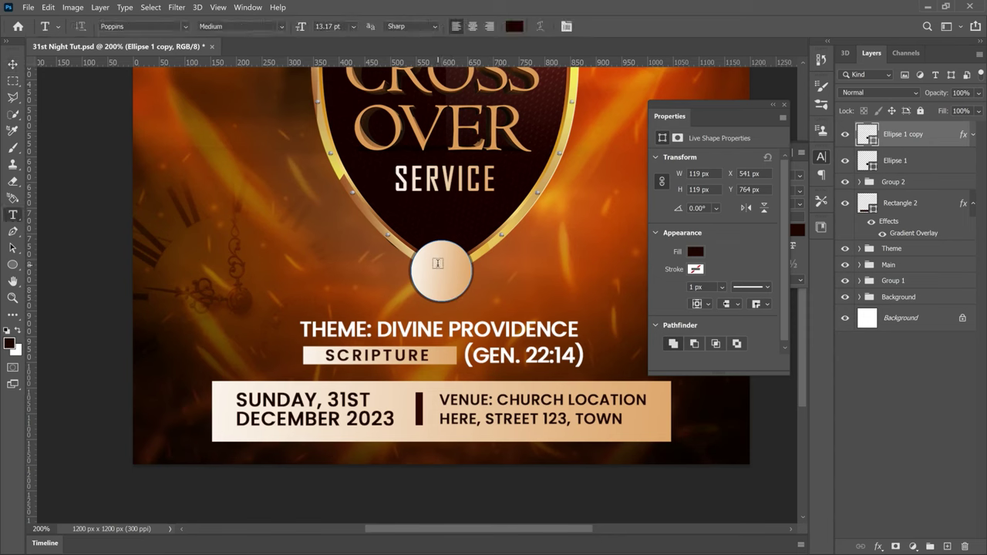
left_click(437, 263)
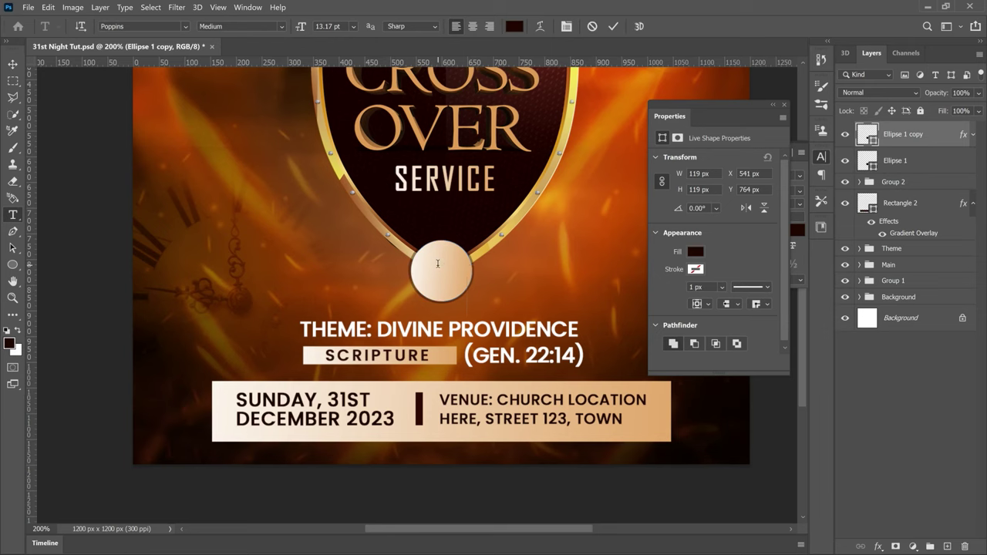
key("ctrl+v")
key("ctrl+Return")
key("ctrl+t")
key("Return")
key("ctrl+minus")
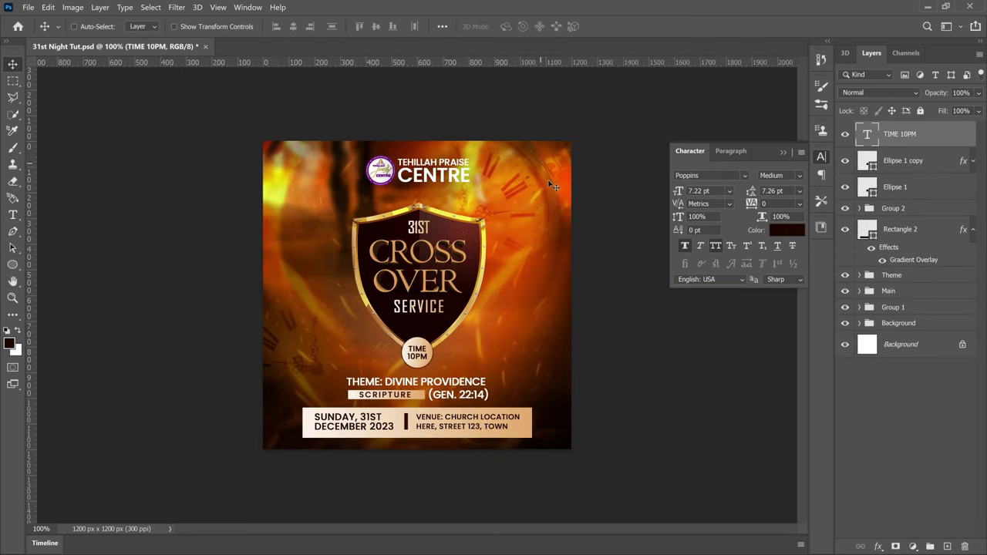
- Embed the center-optical-flares image above the SERVICE text in the Main group and set its blend mode to Screen
right_click(377, 230)
left_click(401, 226)
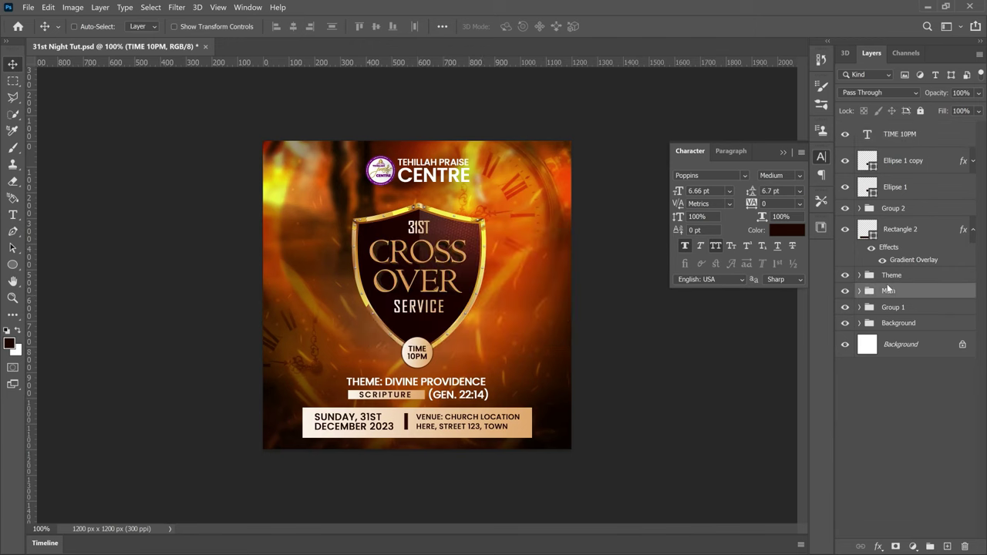
left_click(972, 312)
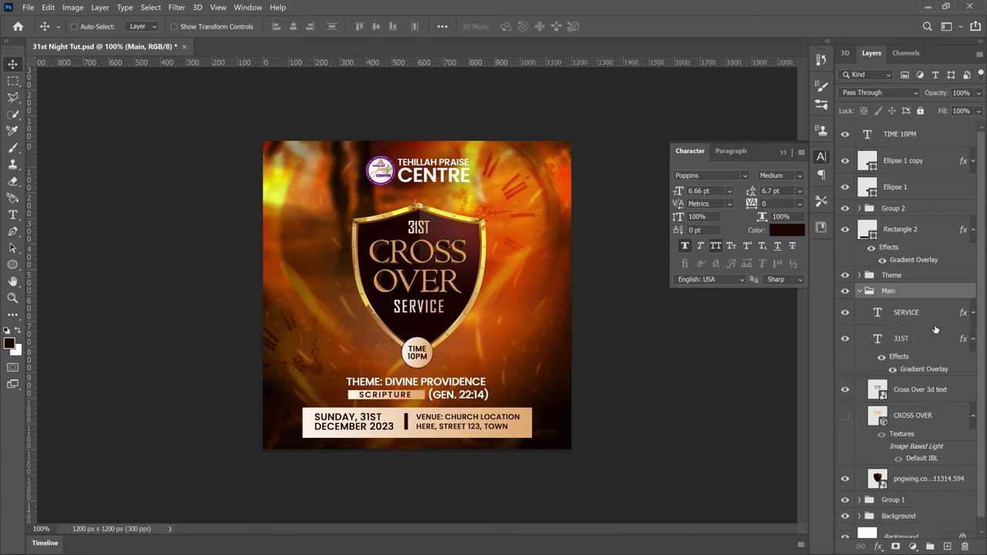
left_click(923, 315)
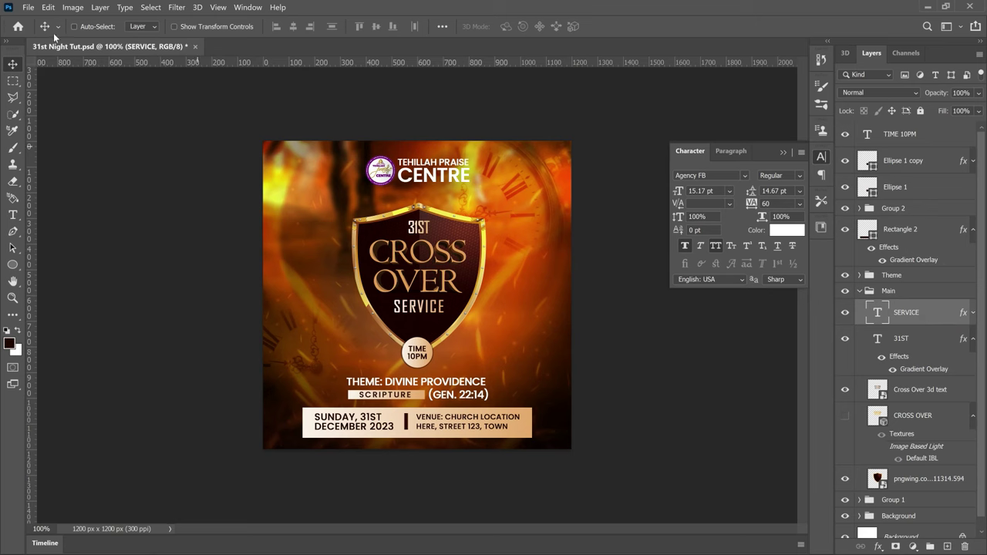
left_click(33, 8)
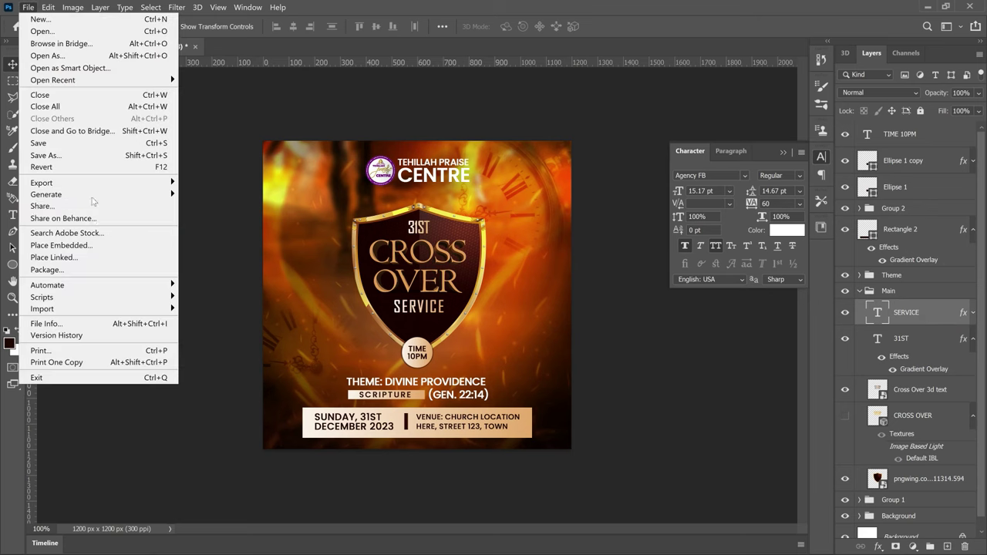
left_click(108, 241)
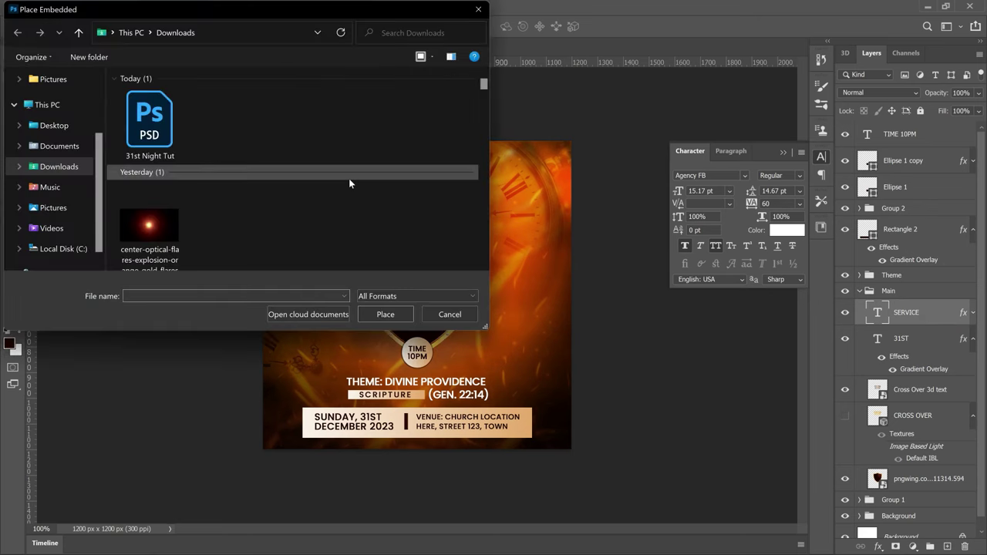
double_click(151, 214)
key("Return")
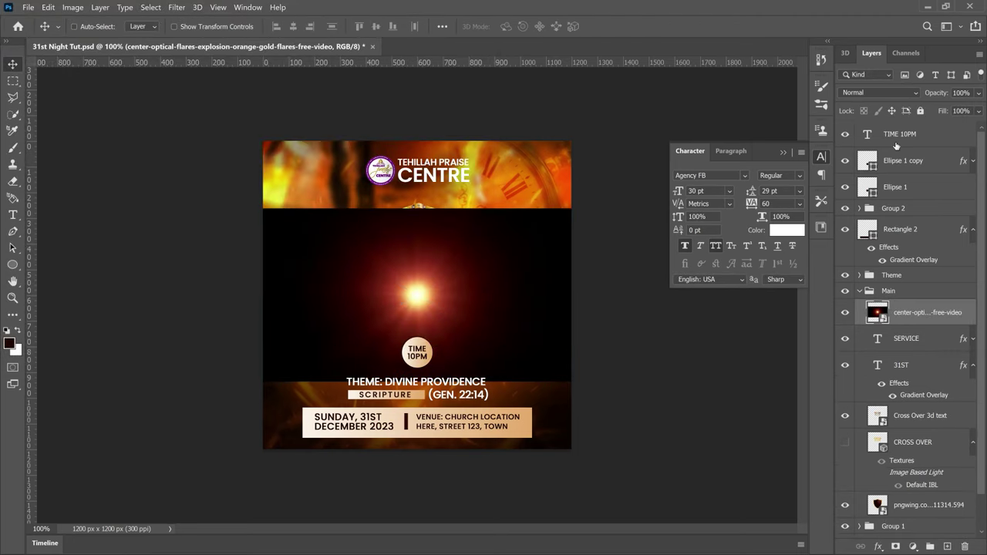
left_click(892, 90)
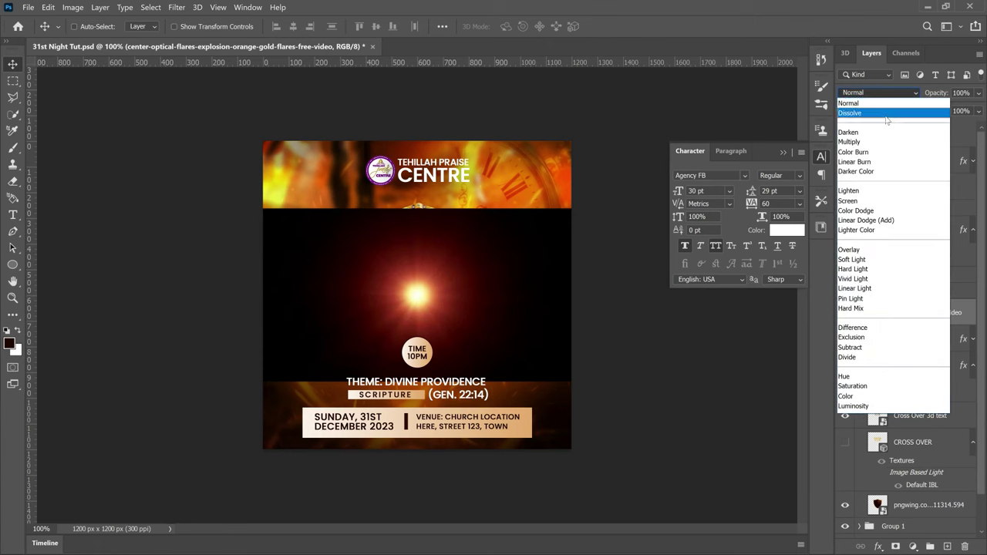
left_click(847, 202)
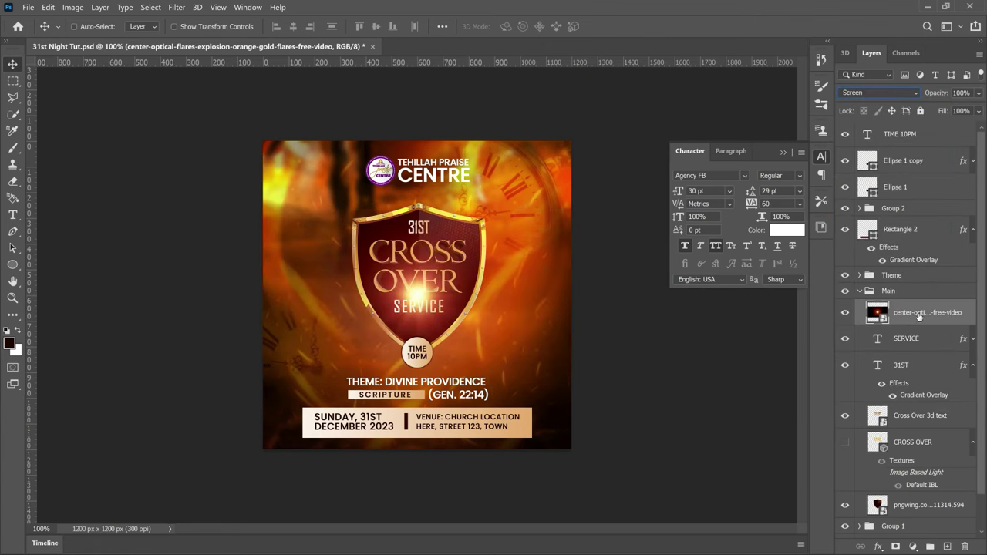
- Apply a Gaussian Blur with a 10-pixel radius to the optical flare layer
left_click(175, 8)
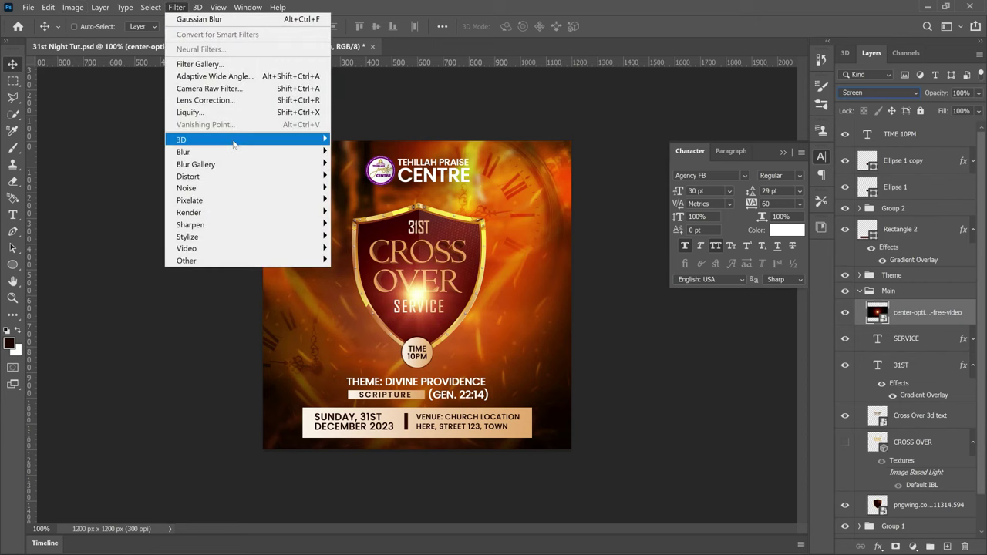
mouse_move(243, 151)
left_click(364, 199)
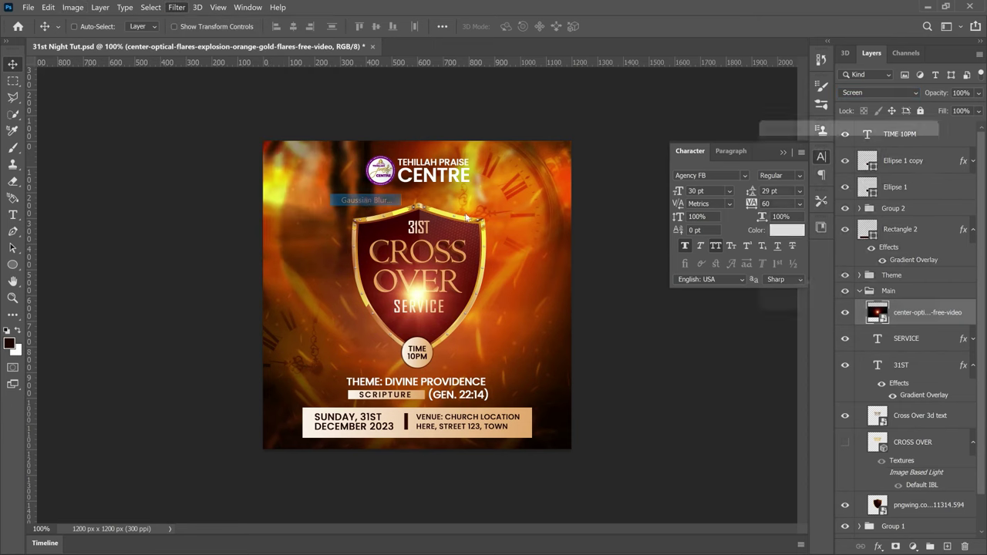
mouse_move(800, 312)
left_mouse_down()
mouse_move(821, 311)
mouse_move(811, 317)
left_mouse_up()
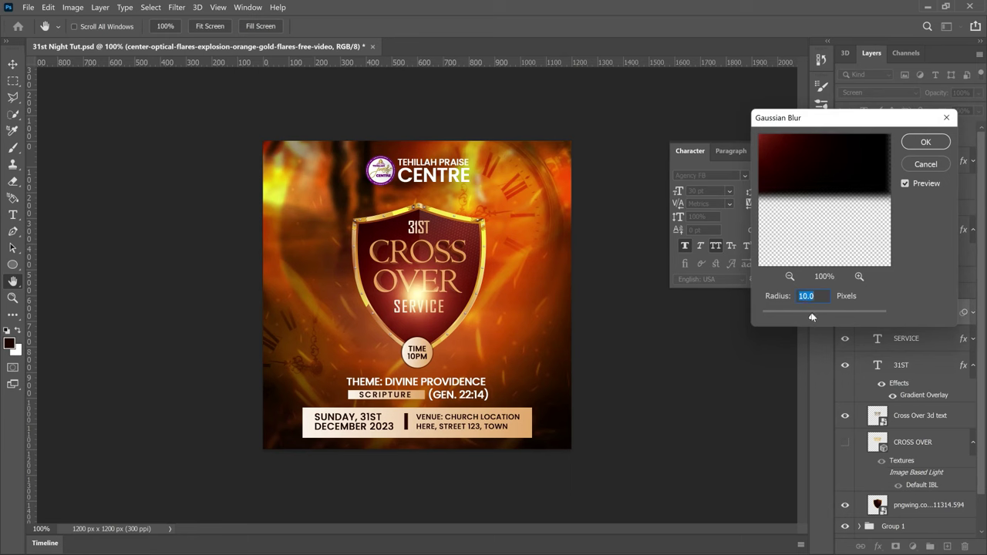
left_click(924, 144)
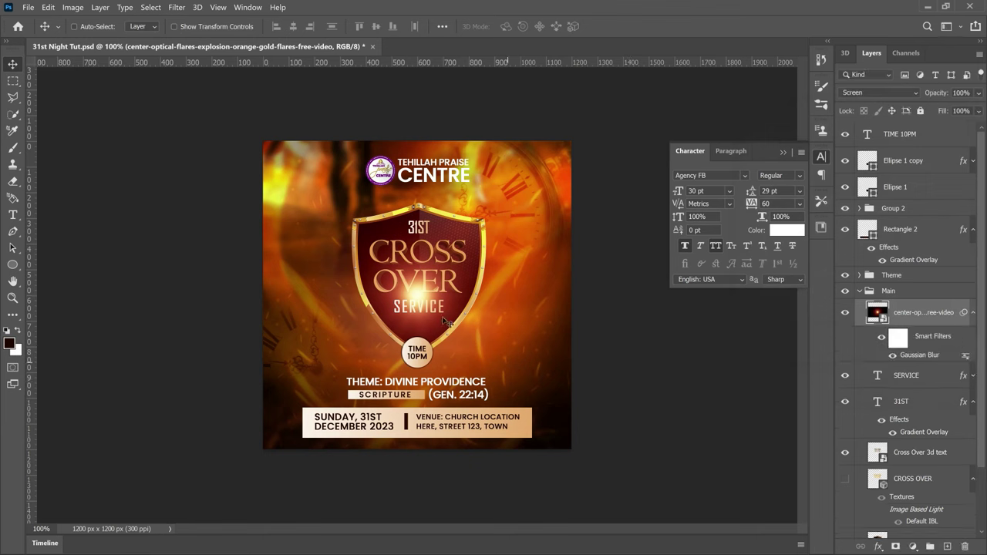
- Enlarge the optical flare and position its bright centre on the shield's upper-left corner
key("ctrl+t")
left_click_drag(263, 209, 214, 180)
left_click_drag(478, 295, 441, 235)
left_click_drag(534, 323, 665, 423)
left_click_drag(479, 313, 489, 321)
key("Return")
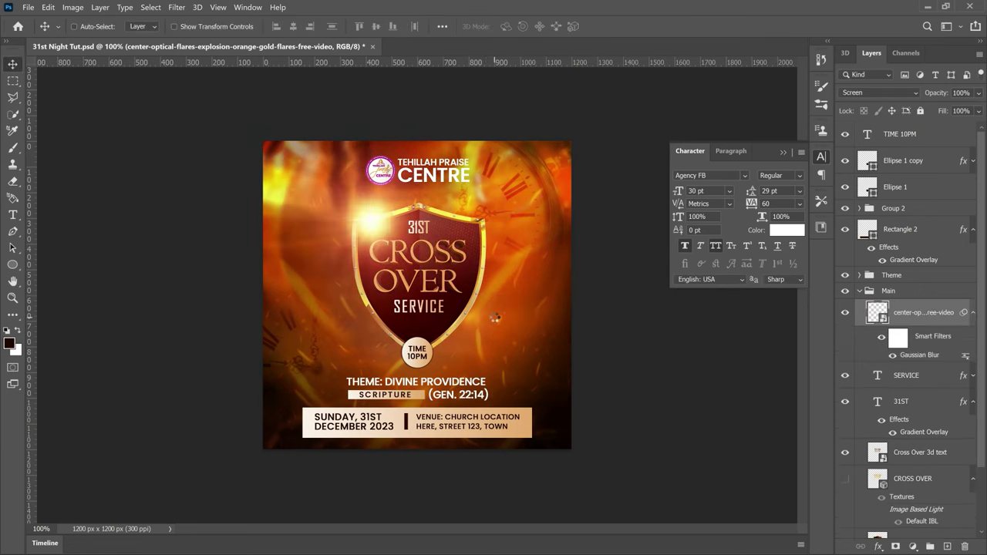
- Apply a second Gaussian Blur of about 10 pixels to the enlarged optical flare
left_click(176, 7)
mouse_move(253, 153)
left_click(365, 200)
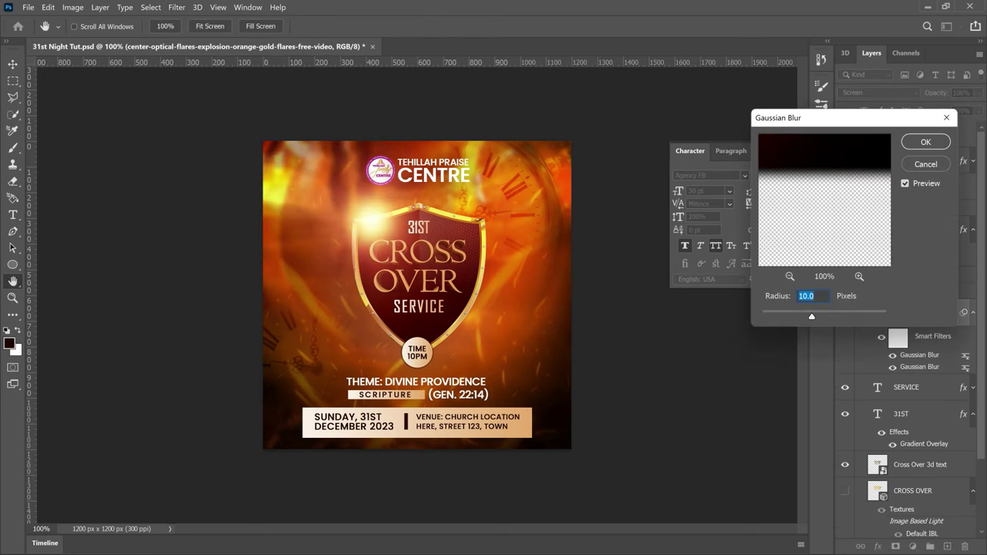
left_click_drag(811, 316, 811, 314)
left_click(924, 143)
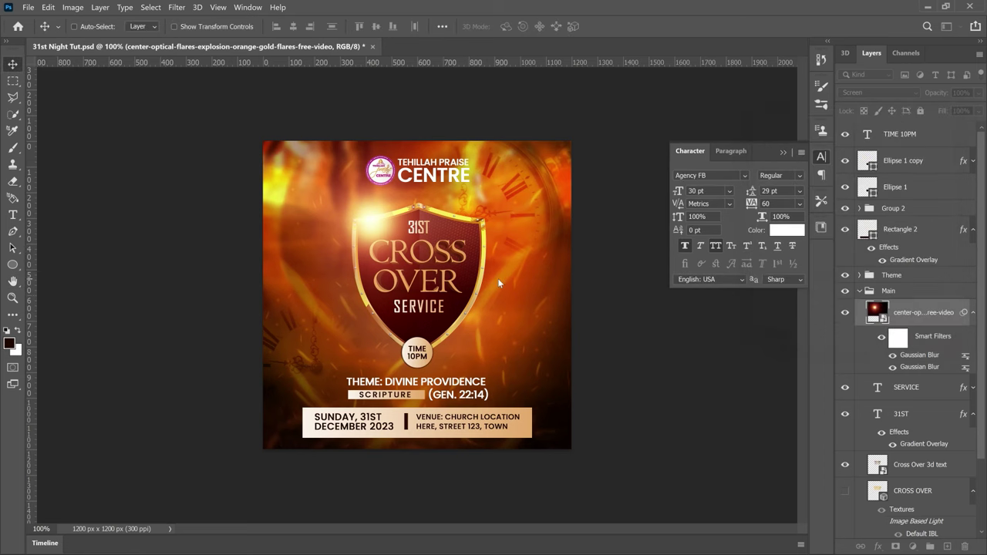
- Add a Curves adjustment above Vibrance 1 in the Background group and pull its midtones slightly down at input 131
left_click(868, 294)
scroll(911, 331, "down", 2)
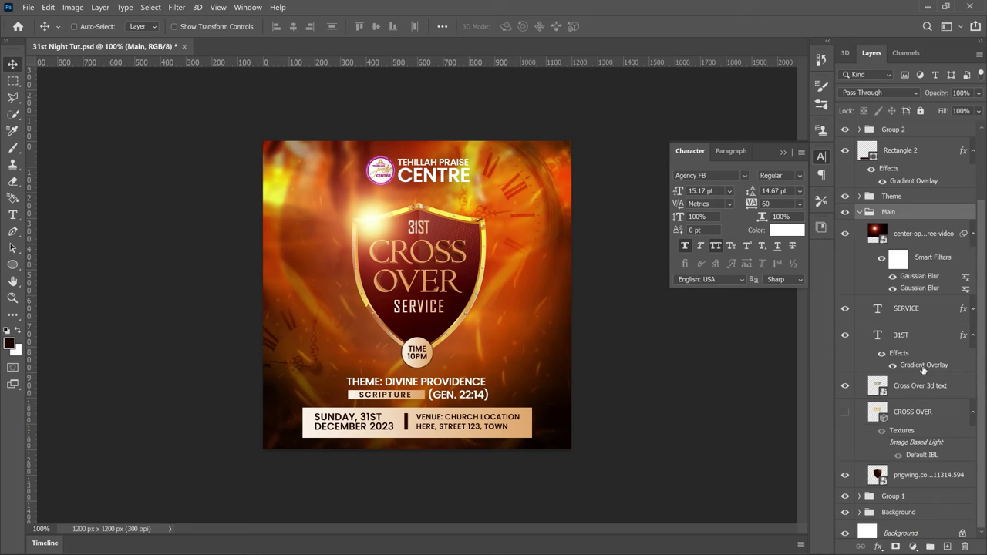
left_click(859, 211)
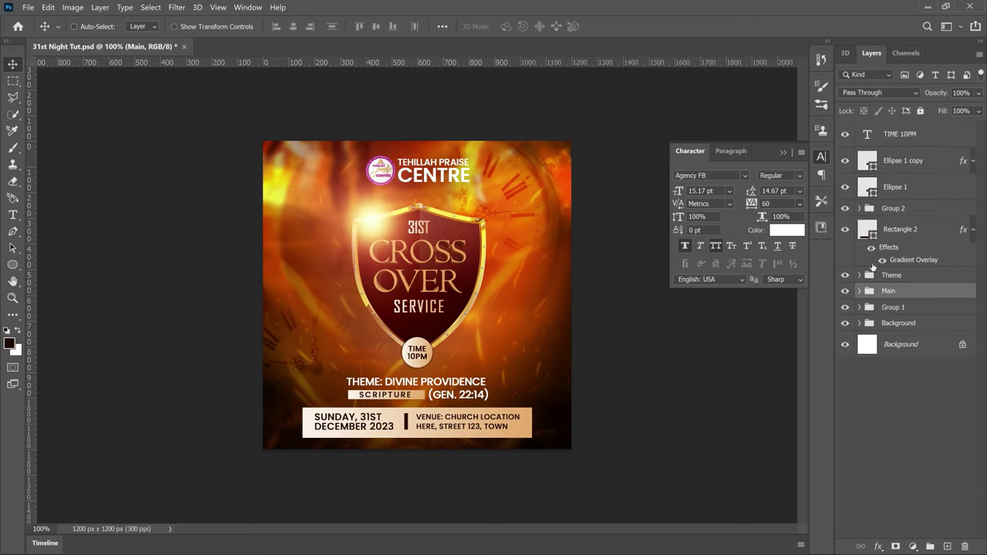
left_click(859, 323)
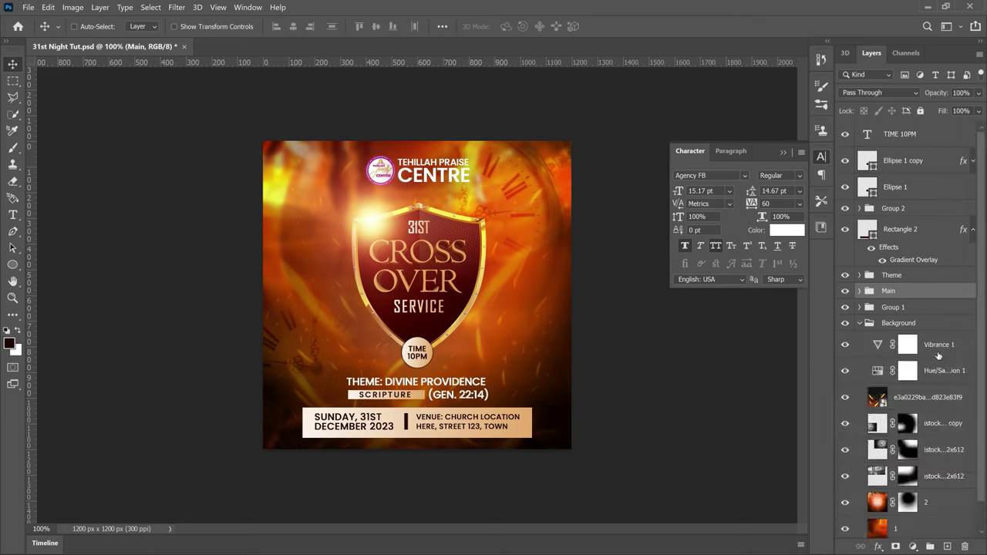
left_click(939, 353)
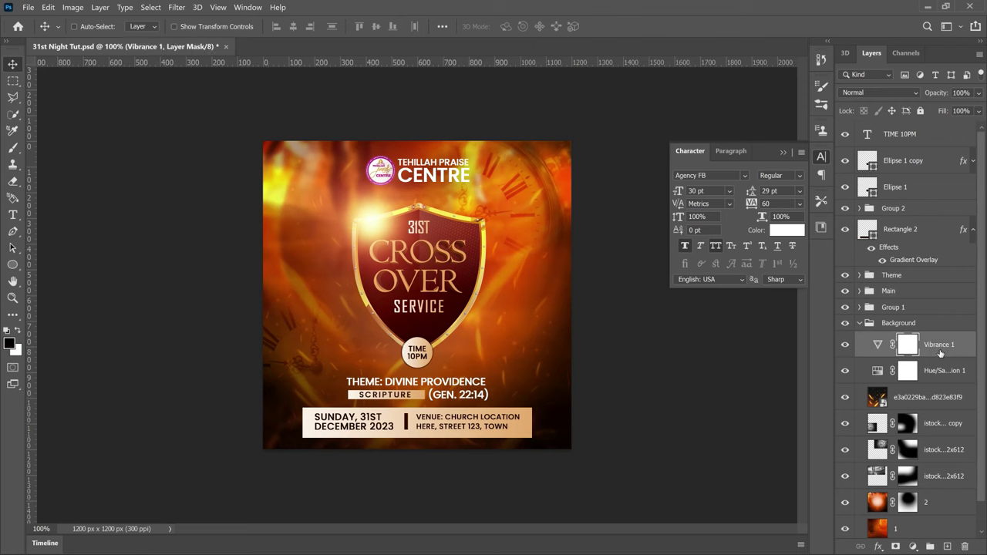
left_click(913, 546)
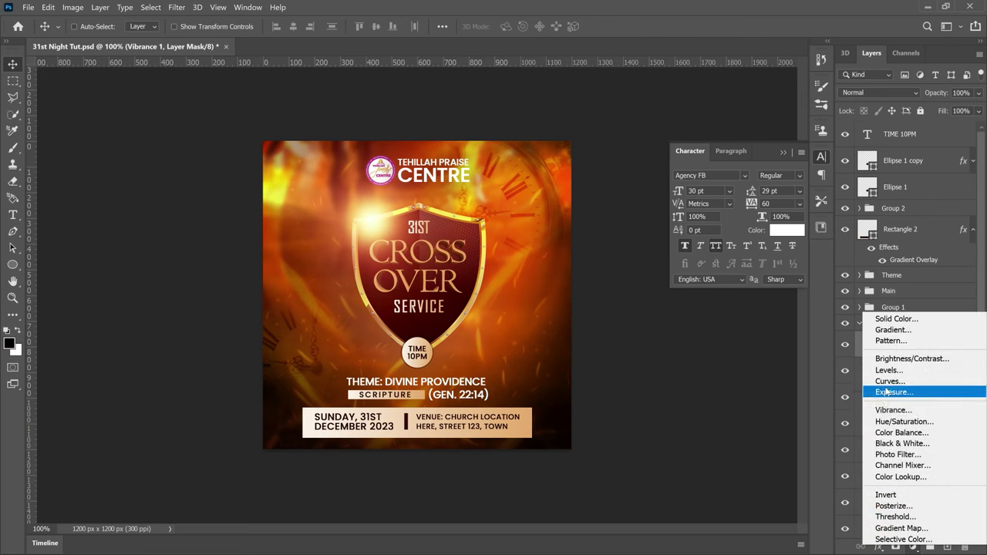
key("Escape")
double_click(877, 345)
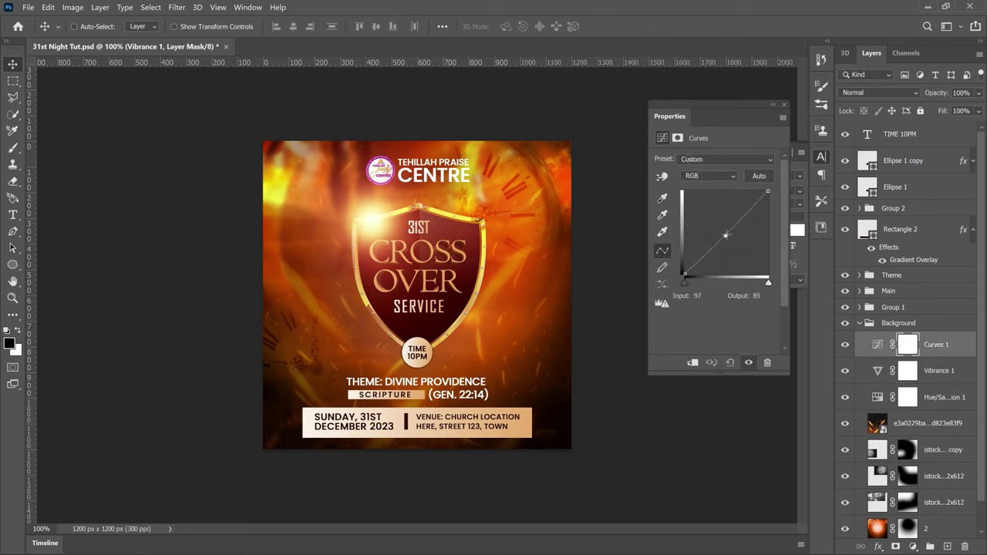
left_click_drag(725, 235, 727, 237)
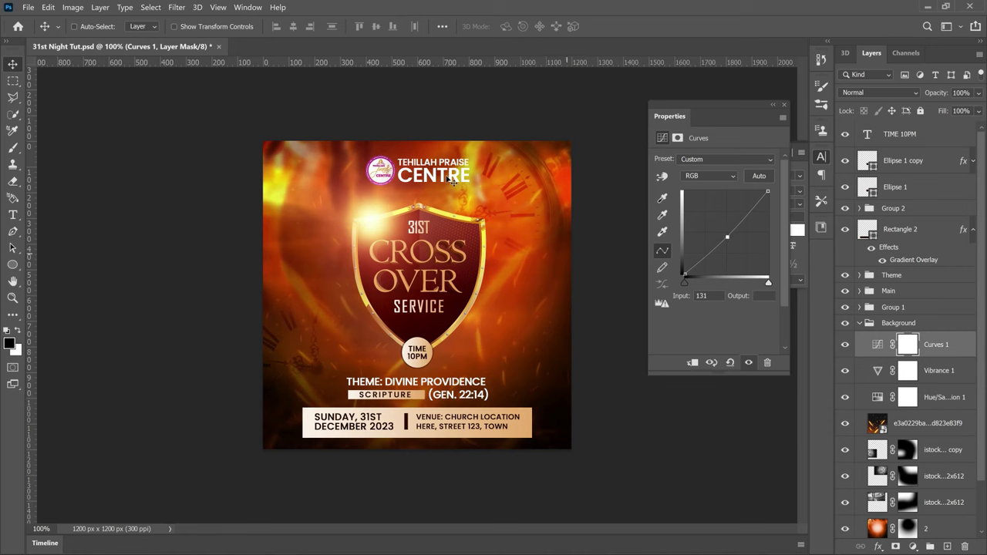
left_click(784, 107)
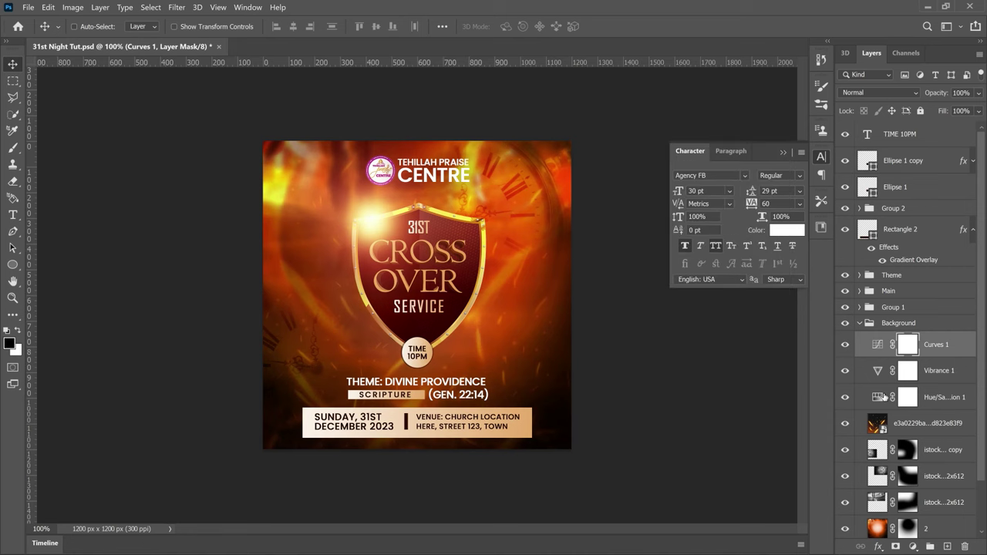
- Try different hue shifts on the Background group's Hue/Saturation adjustment, bringing the Hue to +8
left_click(877, 397)
left_click(876, 396)
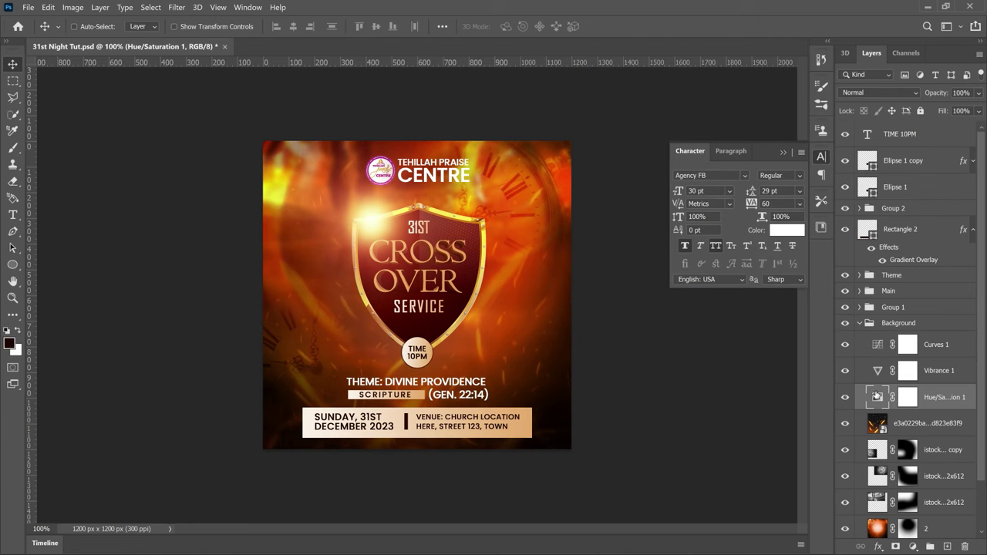
left_click_drag(724, 210, 758, 209)
left_click_drag(693, 211, 716, 207)
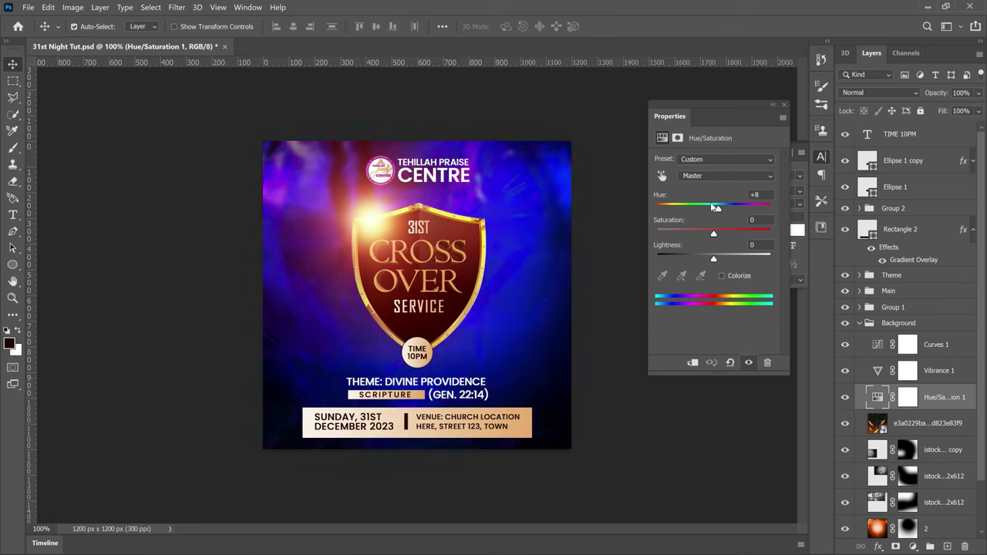